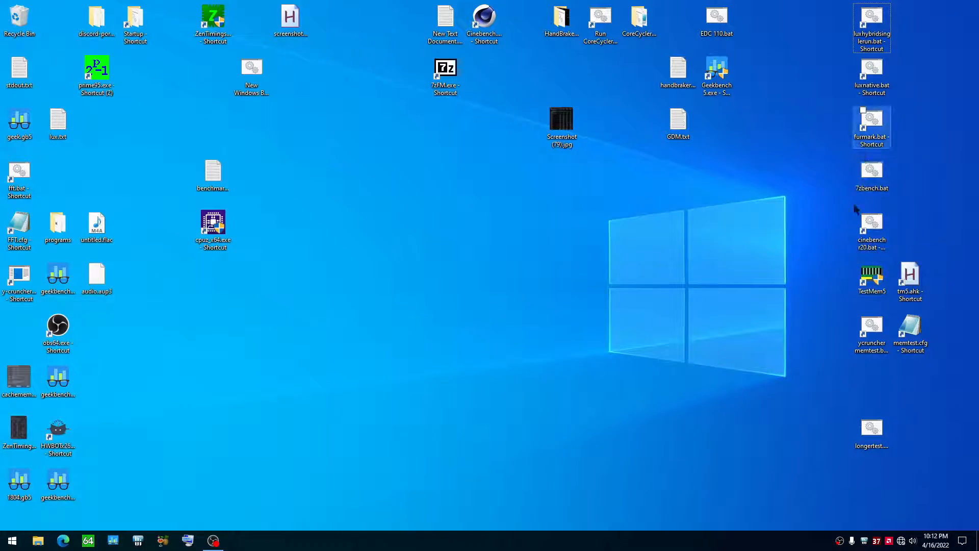
Step: Open the cinebench r20.bat shortcut's script for editing in Notepad and select its entire text
{"action": "left_click", "coordinate": [866, 235]}
{"action": "right_click", "coordinate": [866, 236]}
{"action": "left_click", "coordinate": [807, 232]}
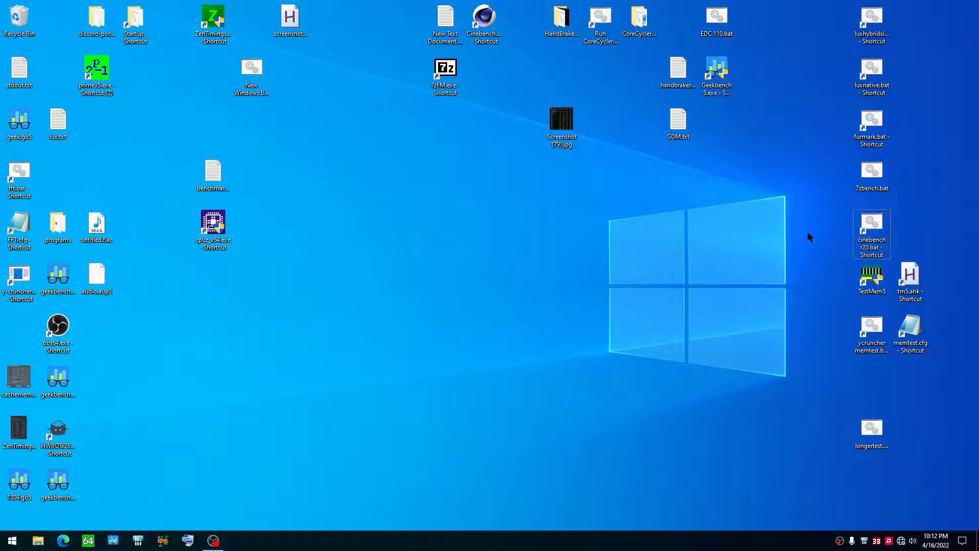
{"action": "right_click", "coordinate": [873, 237]}
{"action": "left_click", "coordinate": [866, 262]}
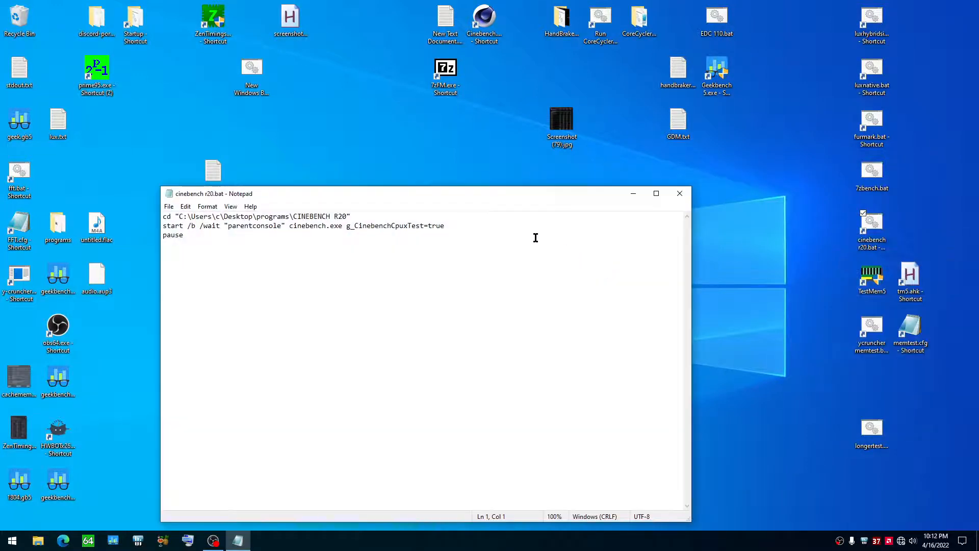
{"action": "left_click_drag", "start_coordinate": [252, 199], "coordinate": [350, 184]}
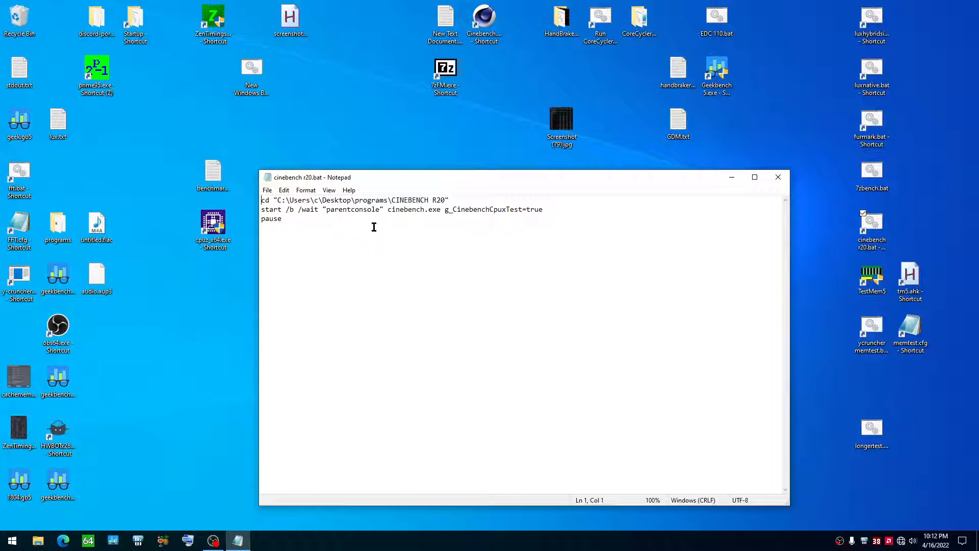
{"action": "key", "text": "ctrl+a"}
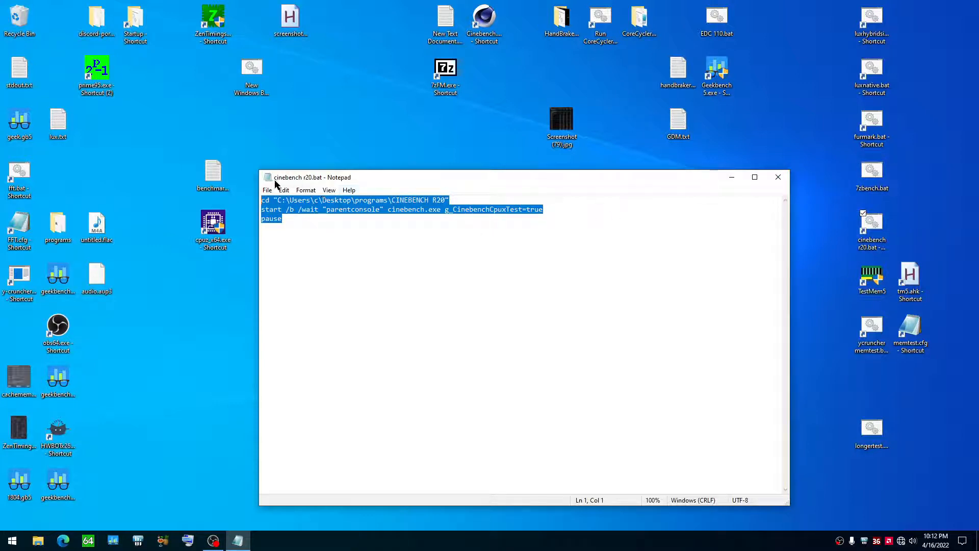
Step: Run cinebench r20.bat from the desktop and bring its console window to the front
{"action": "right_click", "coordinate": [869, 224]}
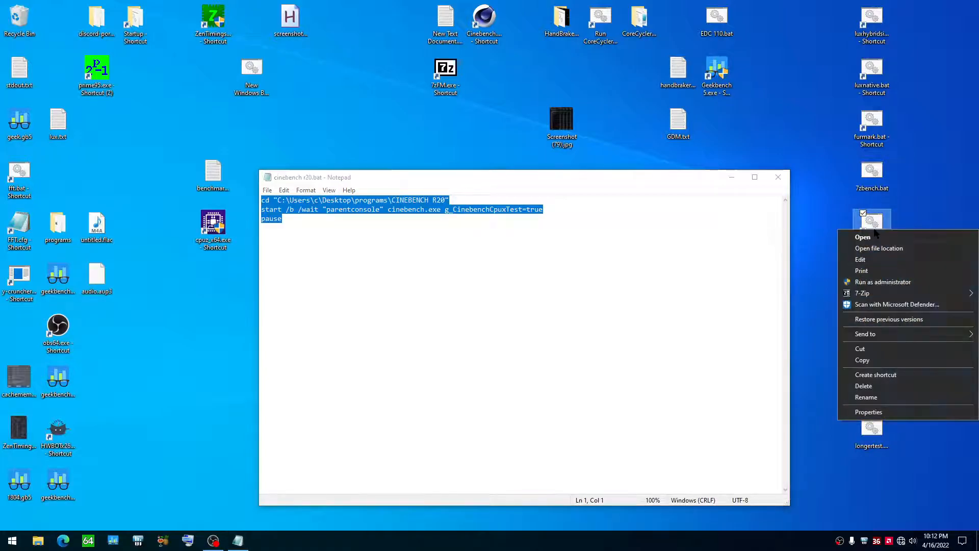
{"action": "left_click", "coordinate": [867, 236]}
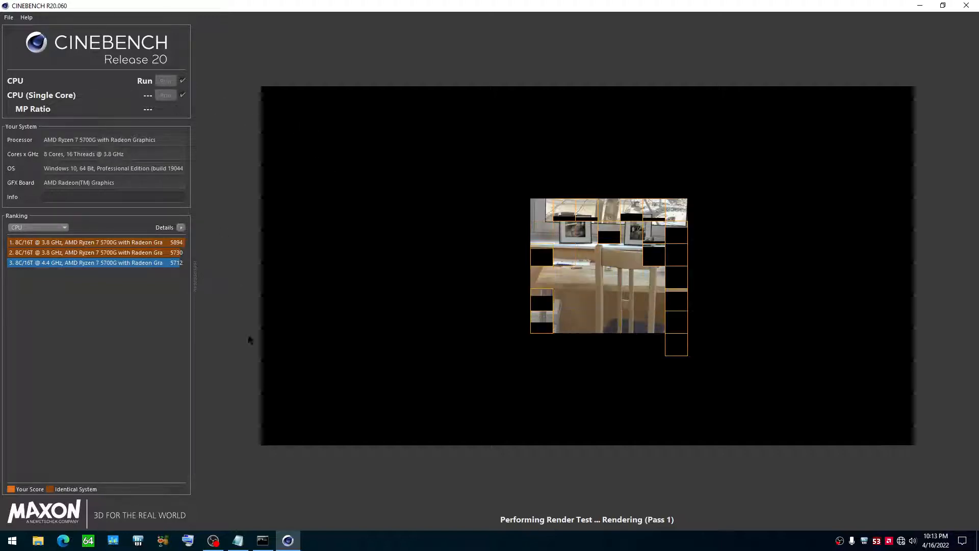
{"action": "left_click", "coordinate": [270, 542]}
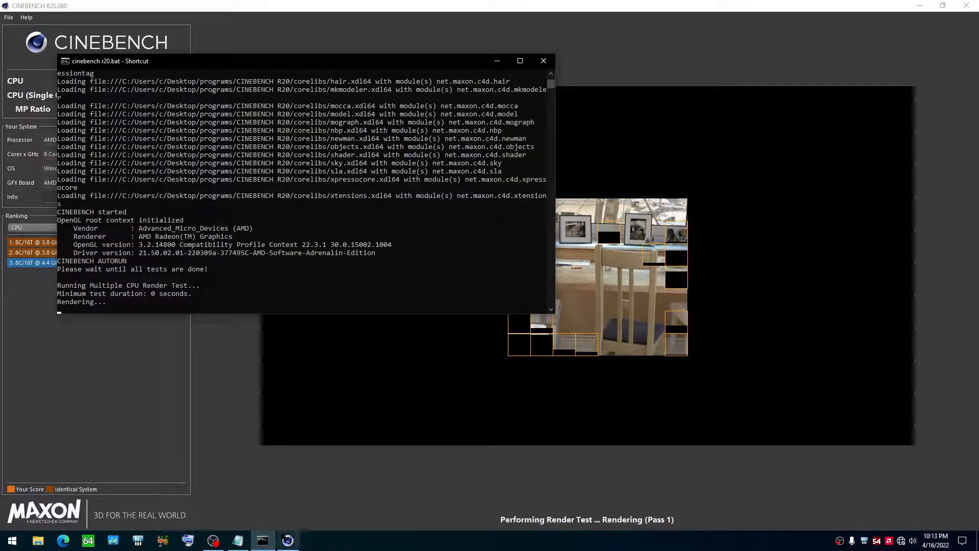
Step: Highlight the pause line in the Notepad script and compare it with the batch console window
{"action": "left_click", "coordinate": [234, 540]}
{"action": "left_click_drag", "start_coordinate": [337, 249], "coordinate": [252, 245]}
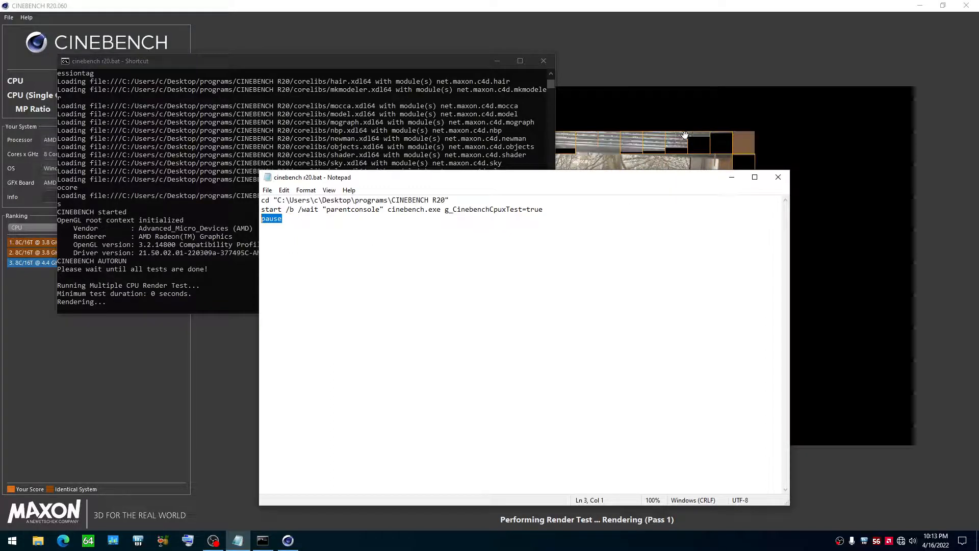
{"action": "left_click", "coordinate": [140, 227]}
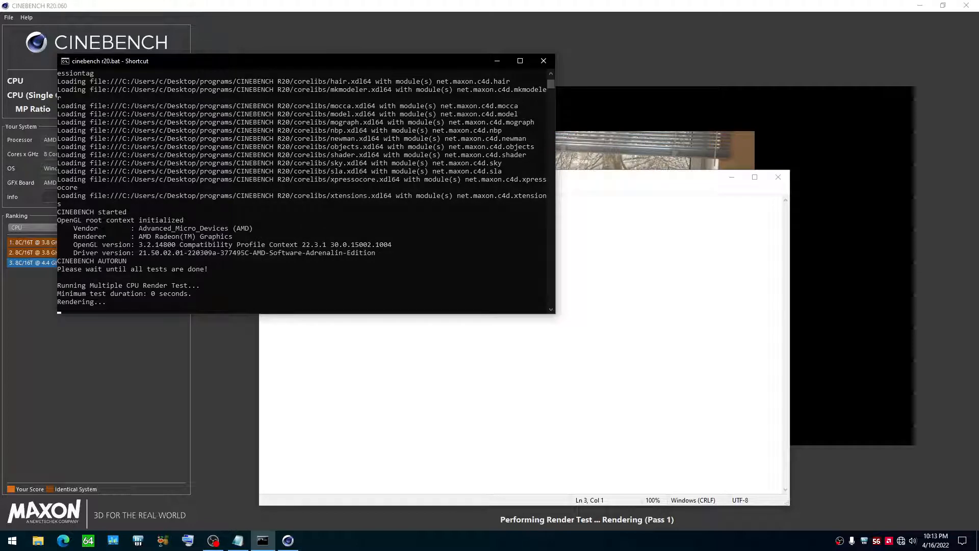
{"action": "left_click", "coordinate": [732, 308]}
{"action": "left_click_drag", "start_coordinate": [411, 174], "coordinate": [424, 177]}
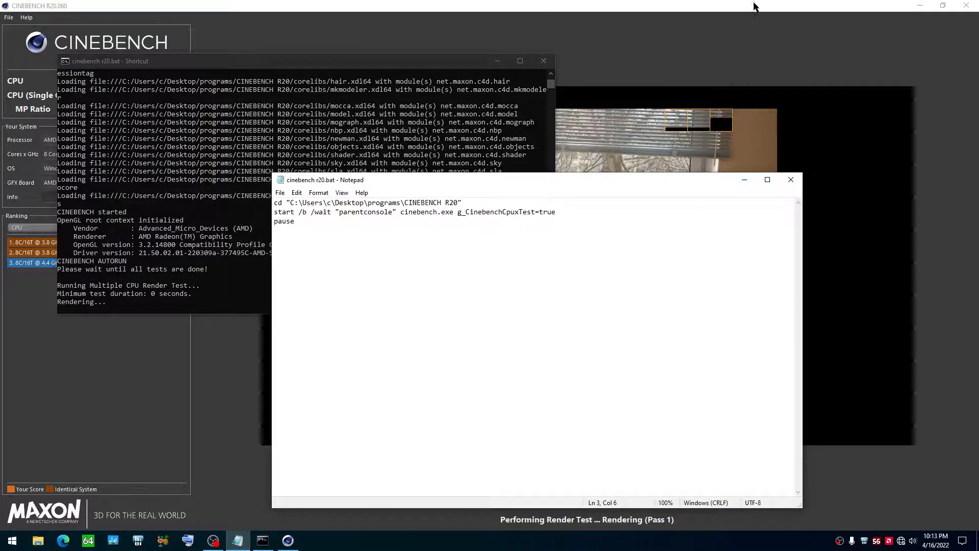
Step: Restore the Cinebench window to a smaller size, minimize it, and return to the script in Notepad
{"action": "left_click_drag", "start_coordinate": [815, 7], "coordinate": [525, 174]}
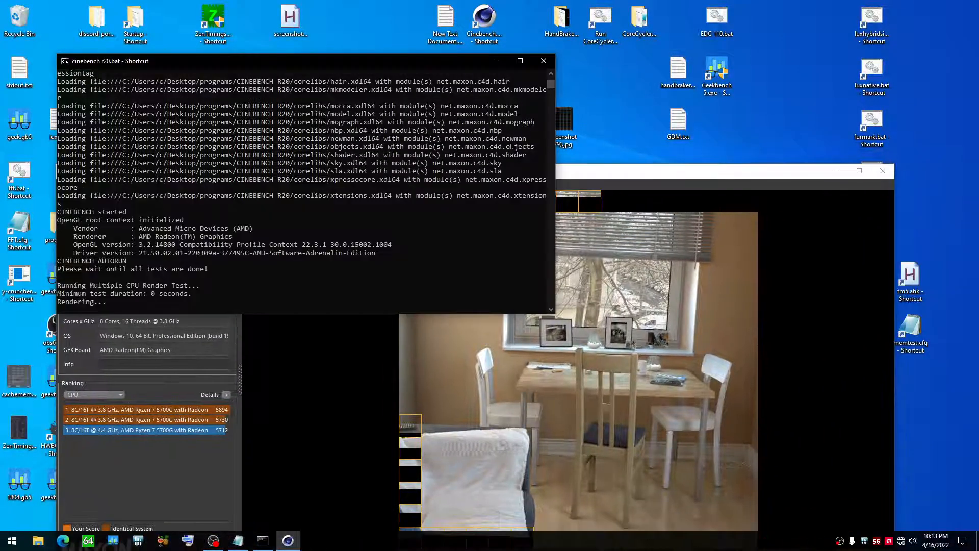
{"action": "left_click", "coordinate": [598, 173]}
{"action": "left_click_drag", "start_coordinate": [597, 176], "coordinate": [541, 114]}
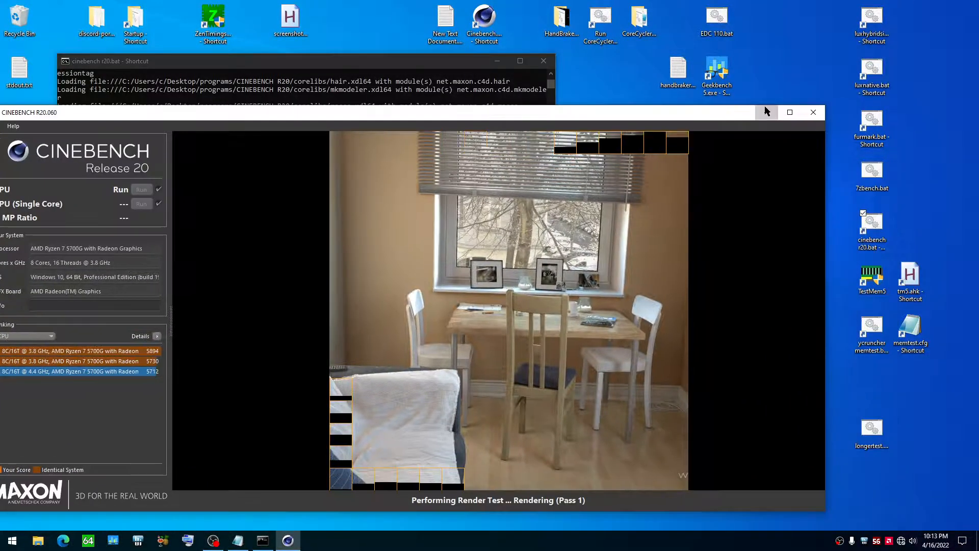
{"action": "left_click", "coordinate": [778, 109]}
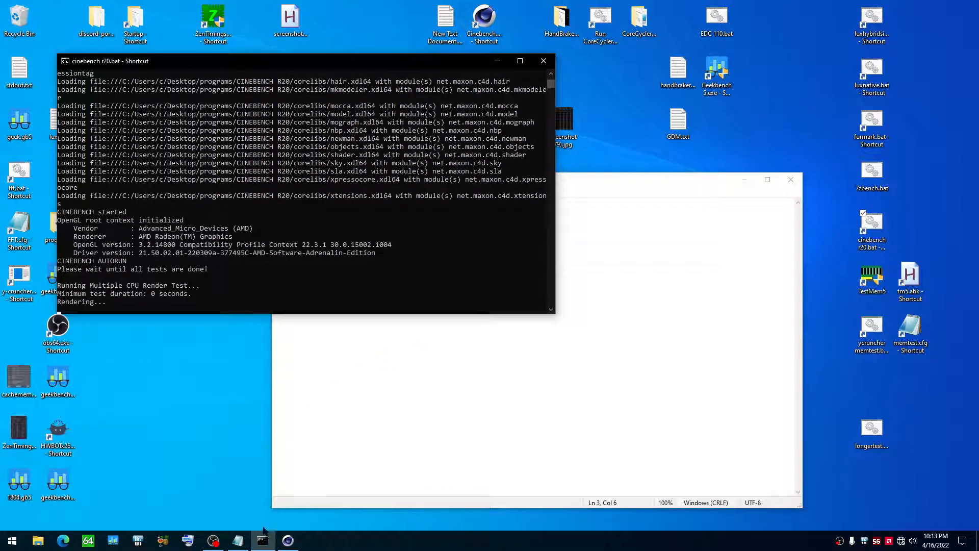
{"action": "left_click", "coordinate": [238, 539]}
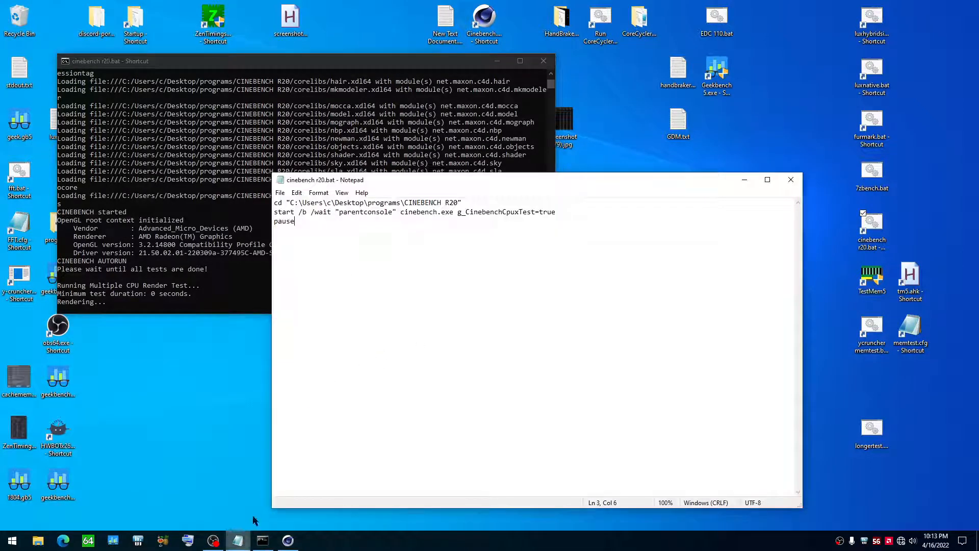
Step: Insert "timeout /t 30" as a new first line above the cd command and save the script
{"action": "left_click", "coordinate": [272, 201]}
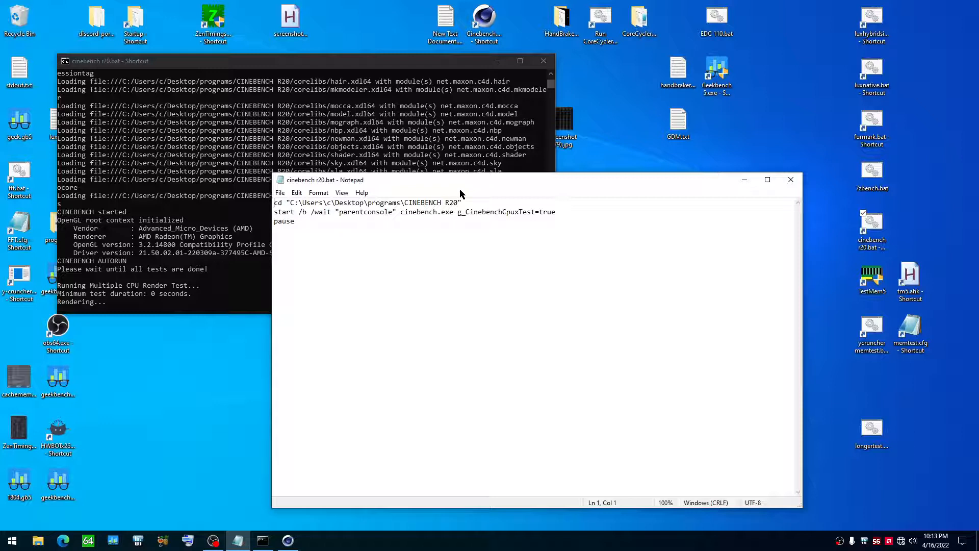
{"action": "key", "text": "Return"}
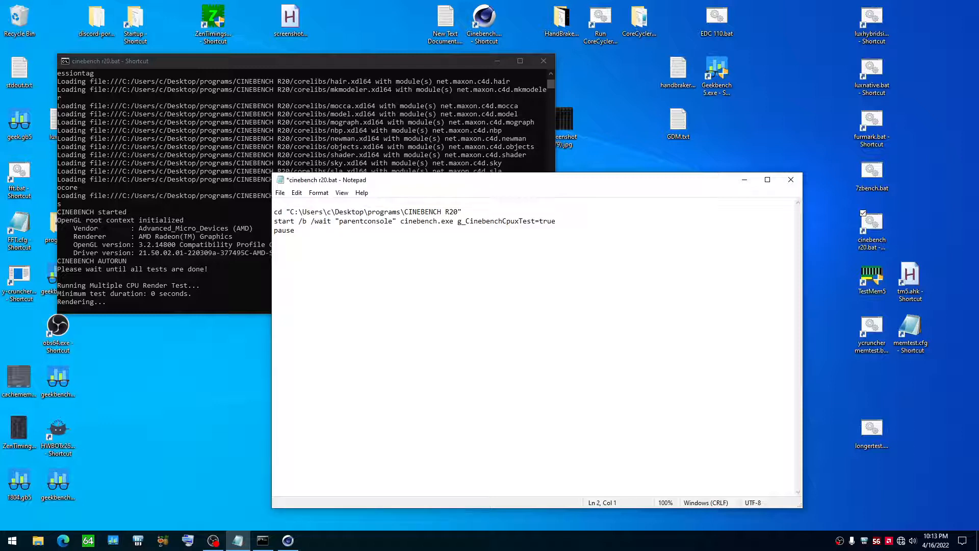
{"action": "key", "text": "Up"}
{"action": "type", "text": "timeout /t 30"}
{"action": "key", "text": "ctrl+s"}
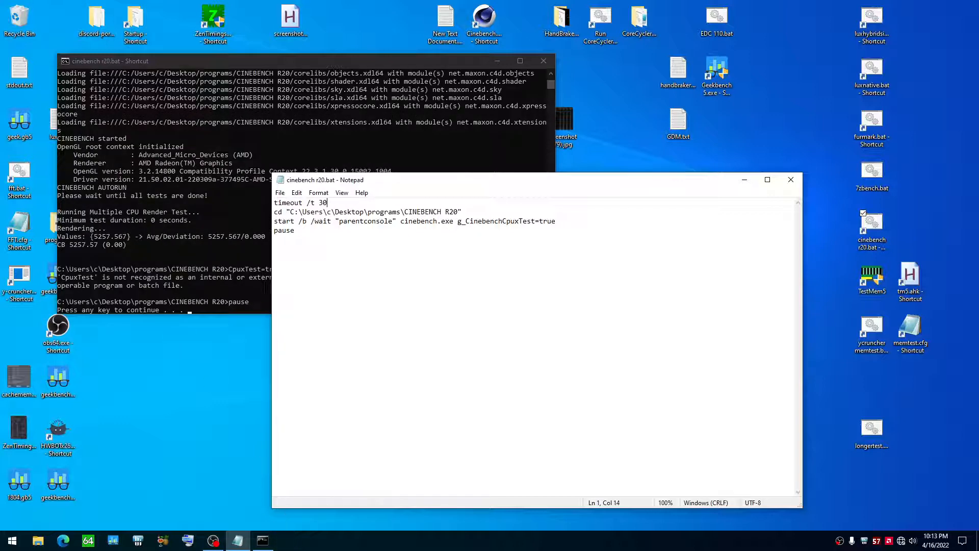
Step: Examine the benchmark score in the console output and the script's timeout value, and close the console
{"action": "left_click", "coordinate": [263, 540]}
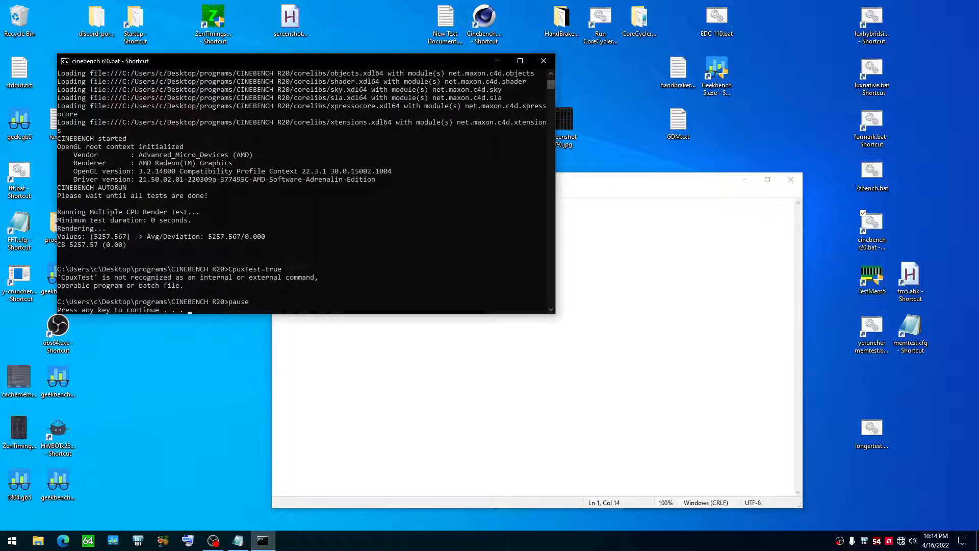
{"action": "left_click_drag", "start_coordinate": [124, 240], "coordinate": [76, 237]}
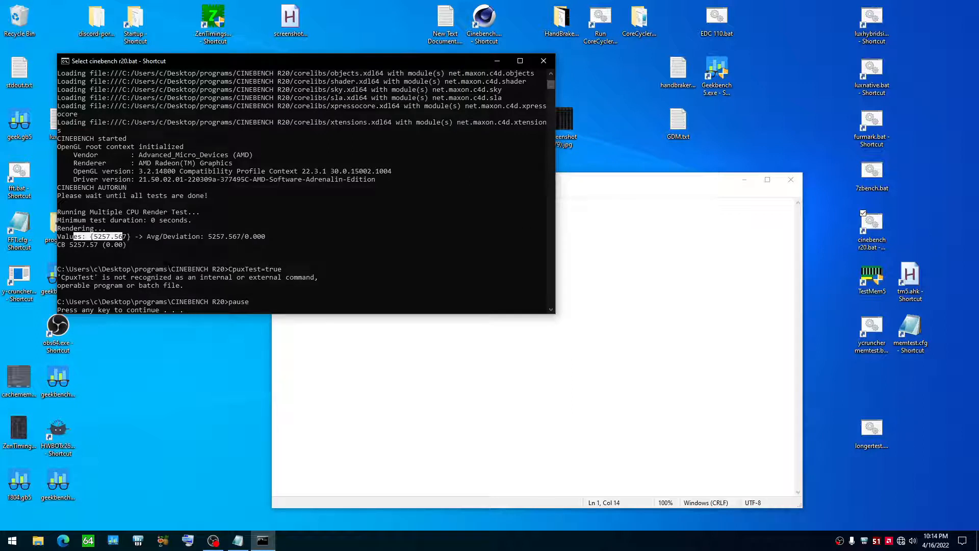
{"action": "left_click_drag", "start_coordinate": [84, 245], "coordinate": [75, 244]}
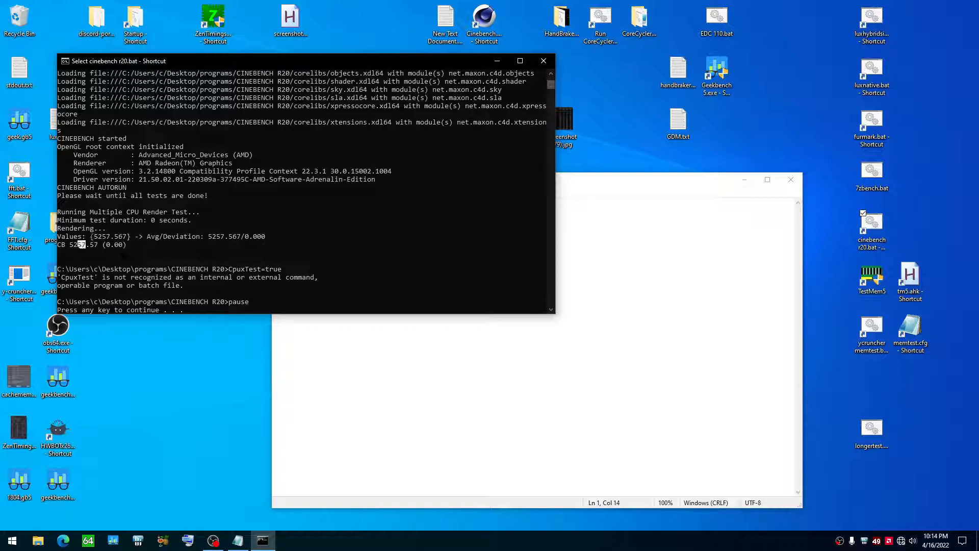
{"action": "left_click", "coordinate": [73, 249]}
{"action": "left_click", "coordinate": [619, 311]}
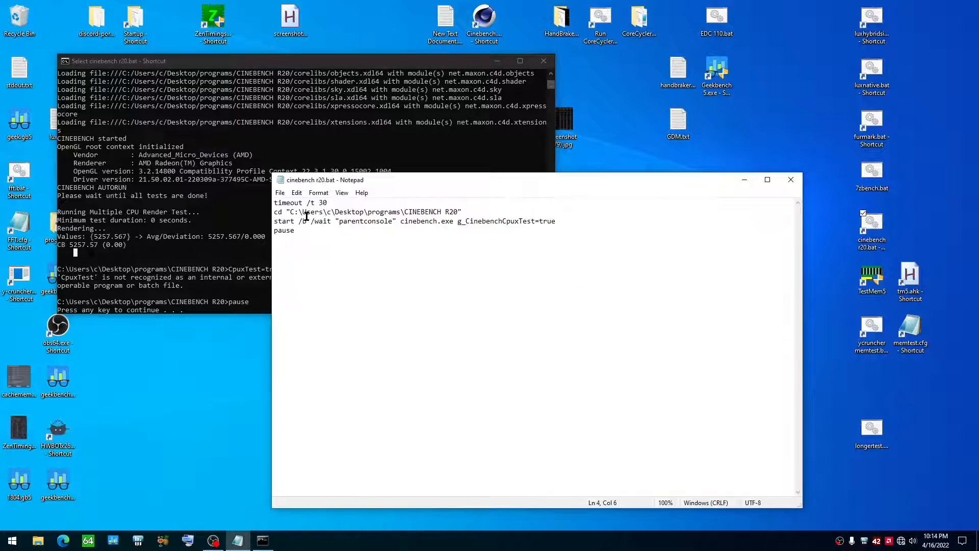
{"action": "left_click", "coordinate": [332, 203]}
{"action": "left_click_drag", "start_coordinate": [328, 203], "coordinate": [319, 202]}
{"action": "left_click", "coordinate": [545, 65]}
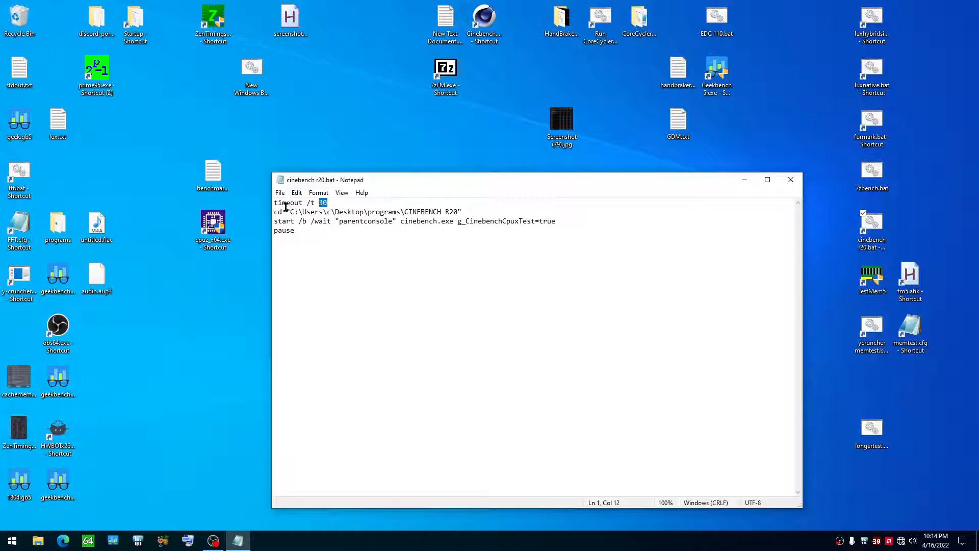
Step: Set the timeout delay in the script's first line to 180 seconds and save the file
{"action": "left_click", "coordinate": [327, 212]}
{"action": "left_click_drag", "start_coordinate": [327, 204], "coordinate": [317, 203]}
{"action": "type", "text": "12"}
{"action": "key", "text": "ctrl+s"}
Step: Run cinebench r20.bat and skip its timeout countdown to start the benchmark immediately
{"action": "double_click", "coordinate": [852, 226]}
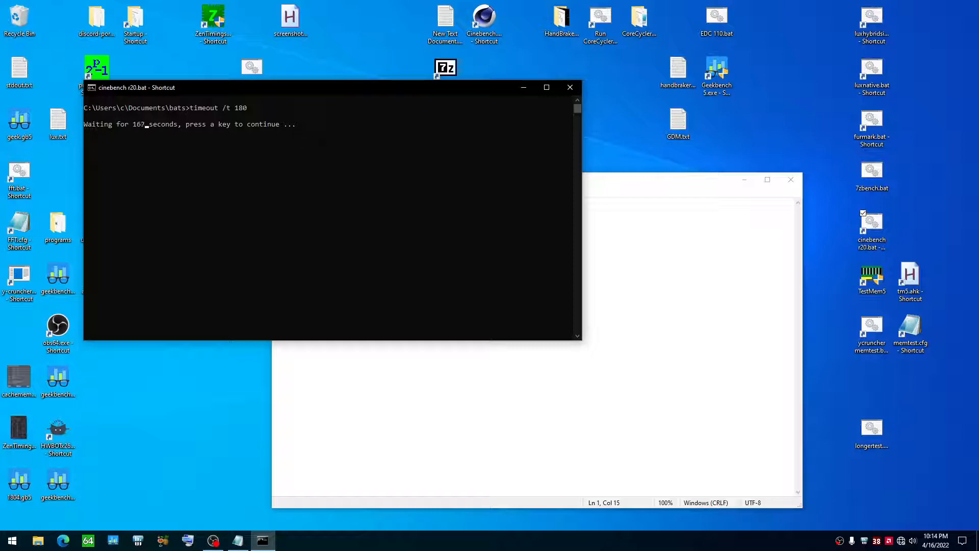
{"action": "key", "text": "space"}
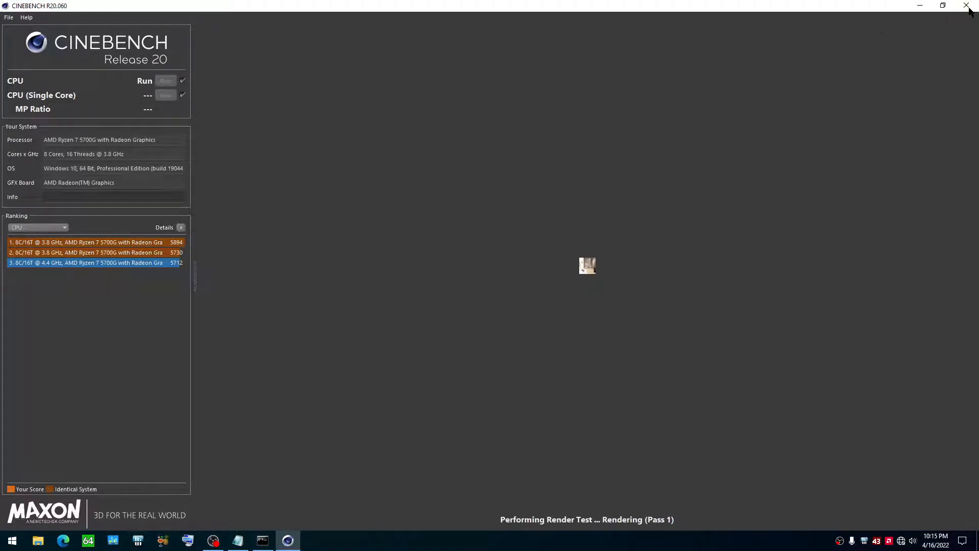
Step: Delete the timeout line at the start of the script and close the running Cinebench window
{"action": "left_click", "coordinate": [238, 540]}
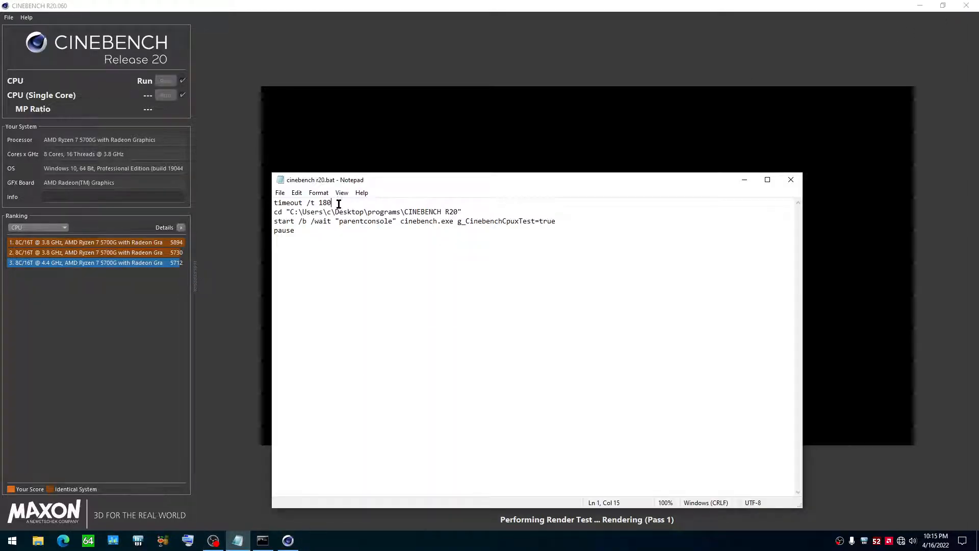
{"action": "left_click_drag", "start_coordinate": [340, 203], "coordinate": [255, 208]}
{"action": "key", "text": "Delete"}
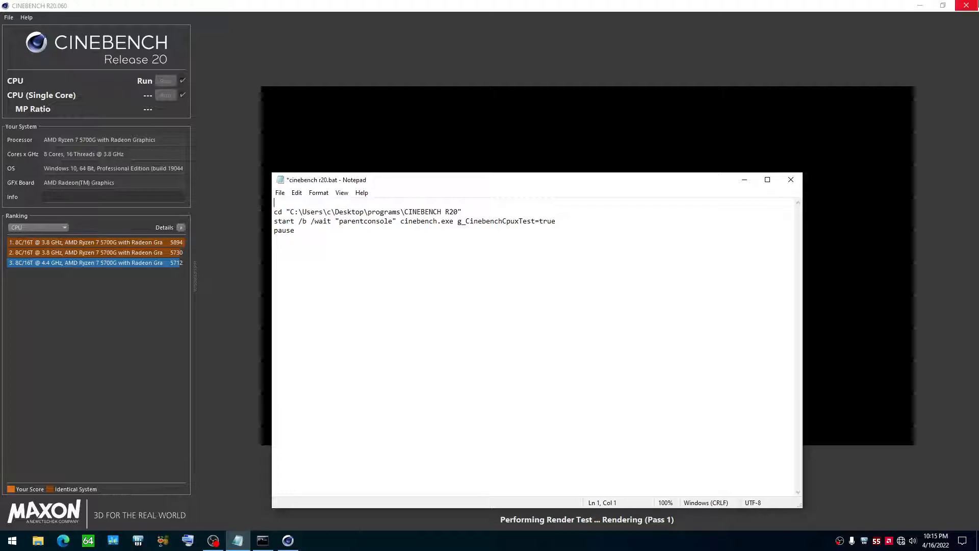
{"action": "left_click", "coordinate": [965, 5]}
{"action": "left_click", "coordinate": [506, 307]}
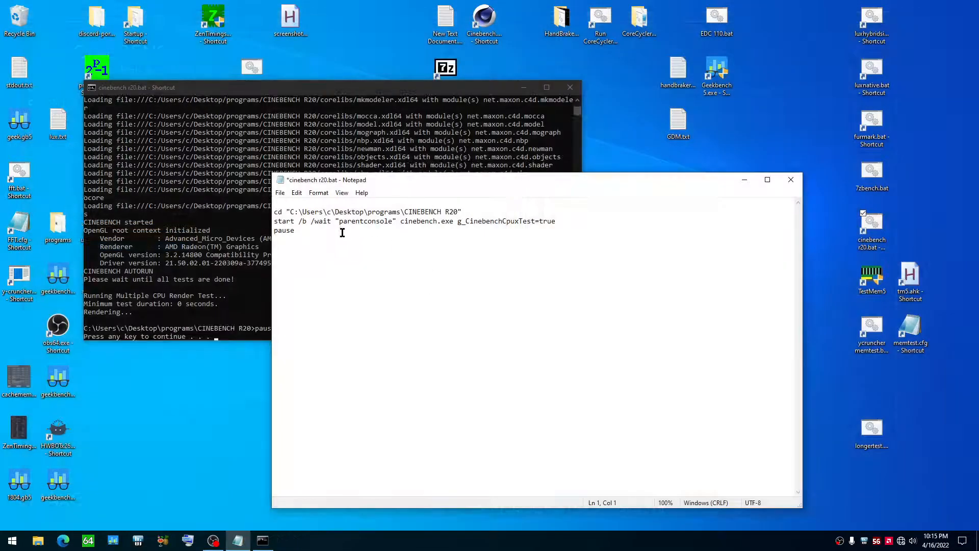
{"action": "key", "text": "Delete"}
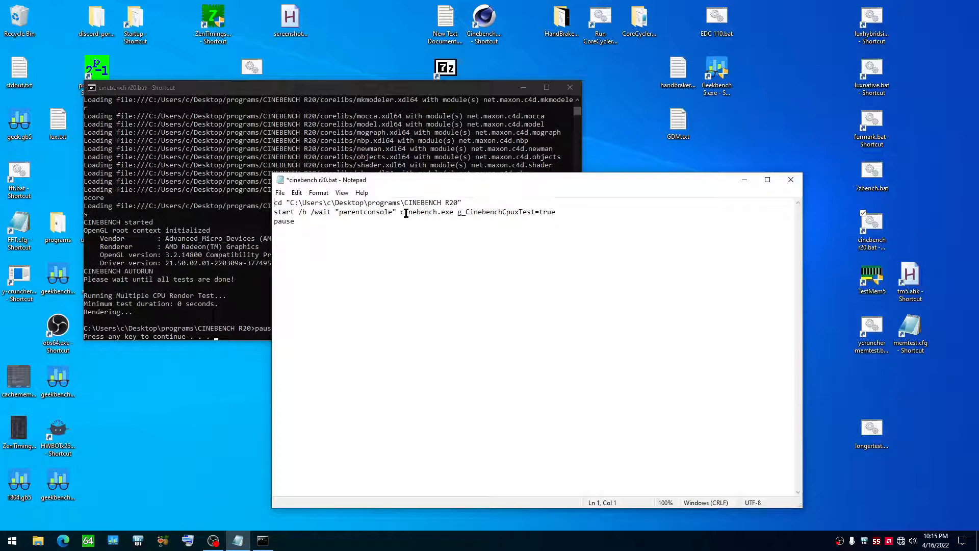
Step: Add a "timeout /t 60" line directly after the Cinebench start command
{"action": "left_click", "coordinate": [574, 211]}
{"action": "key", "text": "Return"}
{"action": "type", "text": "timeout /t 60"}
{"action": "key", "text": "Return"}
Step: Copy the Cinebench start command and paste it on the line below the timeout, followed by a new line
{"action": "left_click_drag", "start_coordinate": [596, 206], "coordinate": [273, 211]}
{"action": "key", "text": "ctrl+c"}
{"action": "left_click", "coordinate": [293, 230]}
{"action": "key", "text": "ctrl+v"}
{"action": "key", "text": "Return"}
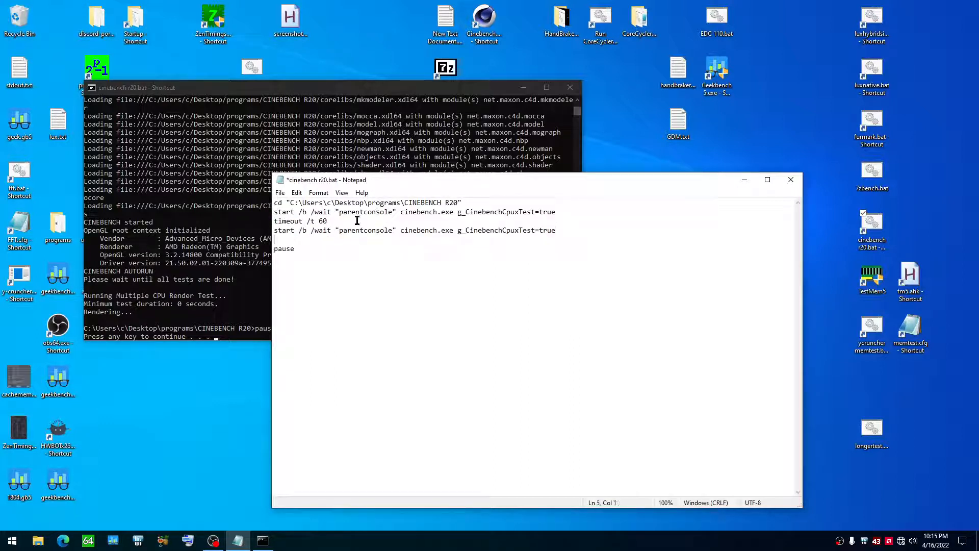
Step: Duplicate the timeout and second start command lines below themselves to add a third benchmark run
{"action": "left_click_drag", "start_coordinate": [556, 230], "coordinate": [275, 220]}
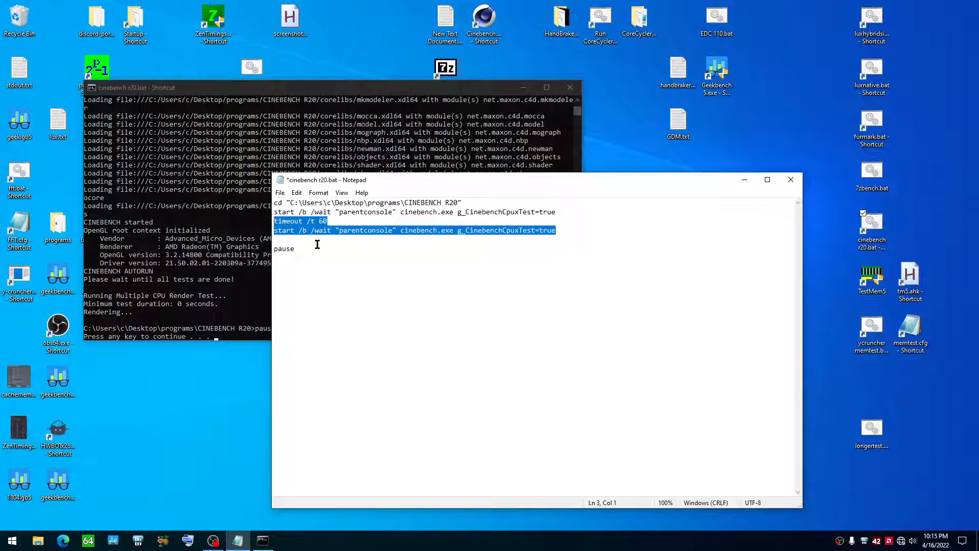
{"action": "key", "text": "ctrl+c"}
{"action": "left_click", "coordinate": [356, 240]}
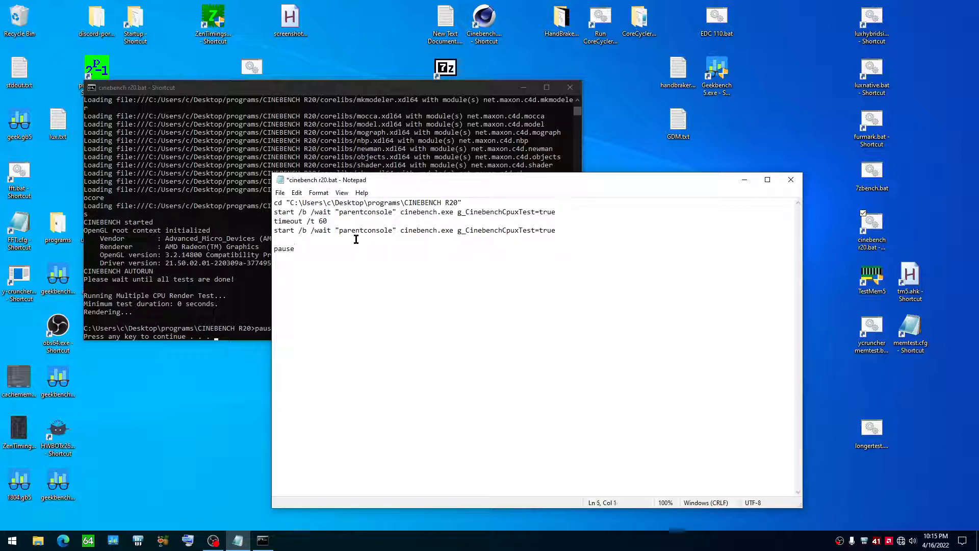
{"action": "key", "text": "ctrl+v"}
{"action": "key", "text": "Return"}
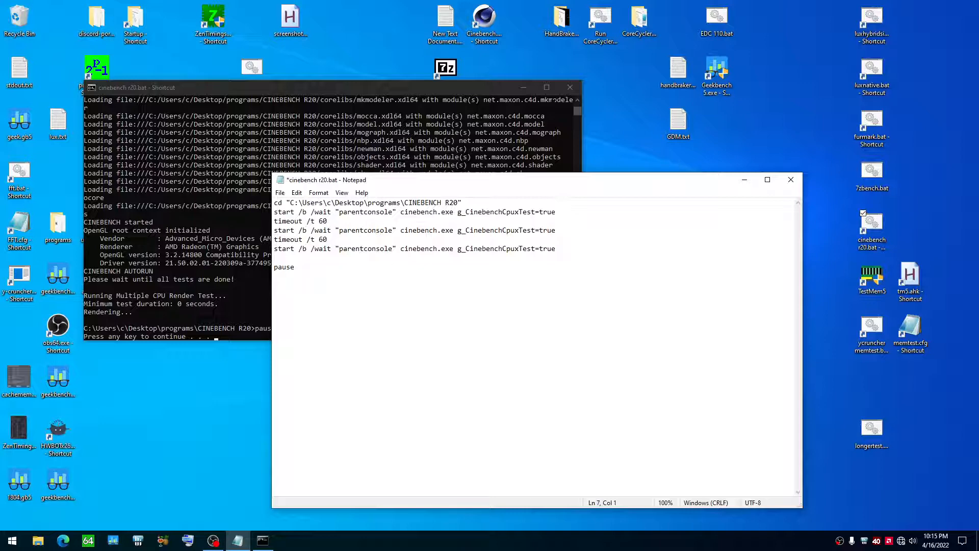
Step: Close the batch console window and save the edited cinebench r20.bat script
{"action": "left_click", "coordinate": [570, 87]}
{"action": "left_click", "coordinate": [281, 192]}
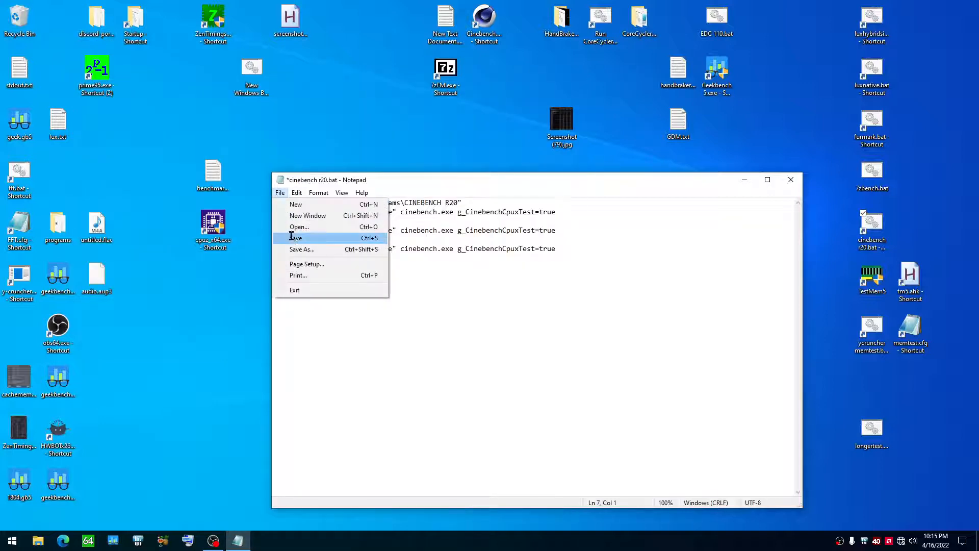
{"action": "left_click", "coordinate": [292, 239]}
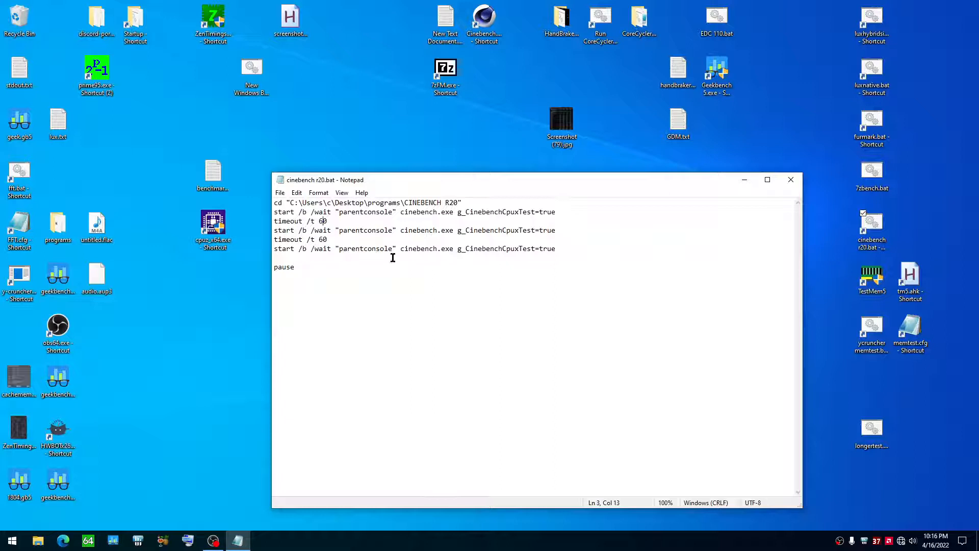
Step: Review the finished script through its pause line and close Notepad
{"action": "left_click", "coordinate": [347, 267]}
{"action": "left_click_drag", "start_coordinate": [410, 184], "coordinate": [365, 182]}
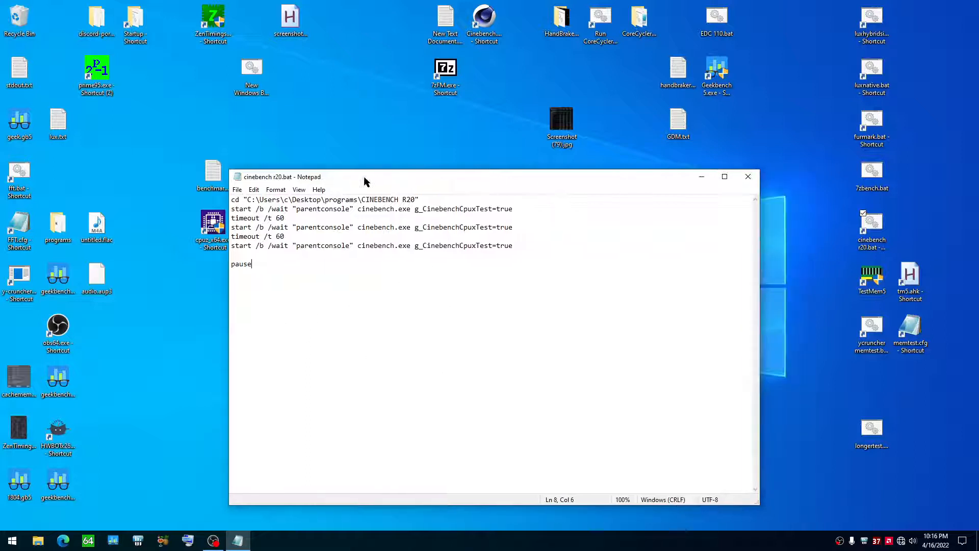
{"action": "left_click", "coordinate": [745, 176]}
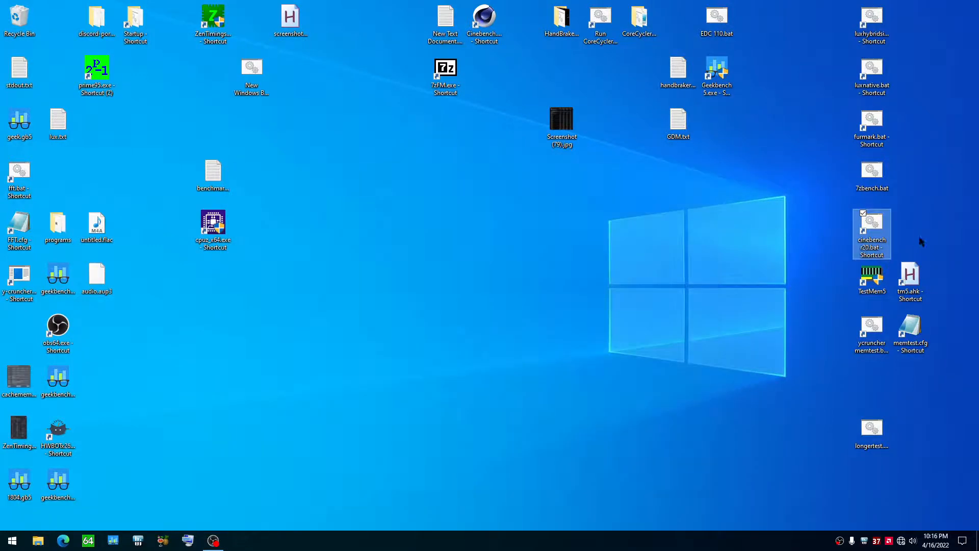
Step: Launch Cinebench R20 from its desktop shortcut, run the multi-core CPU test manually, and close the program during the render
{"action": "right_click", "coordinate": [479, 25]}
{"action": "left_click", "coordinate": [486, 37]}
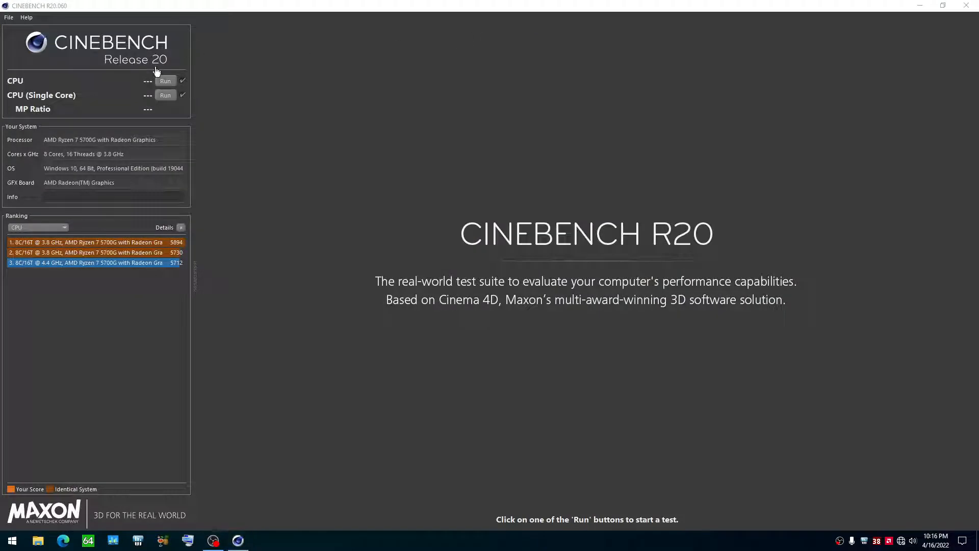
{"action": "left_click", "coordinate": [165, 81]}
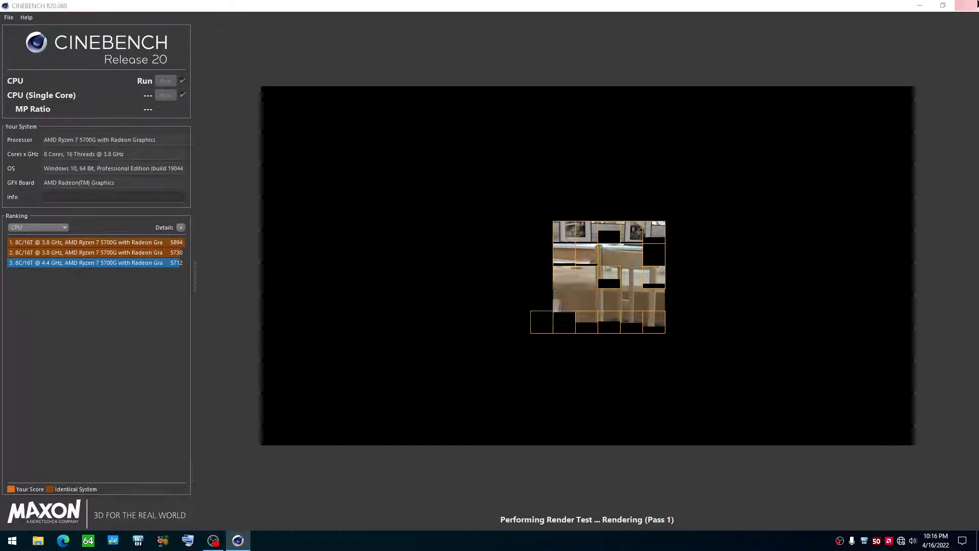
{"action": "left_click", "coordinate": [966, 6]}
{"action": "left_click", "coordinate": [504, 305]}
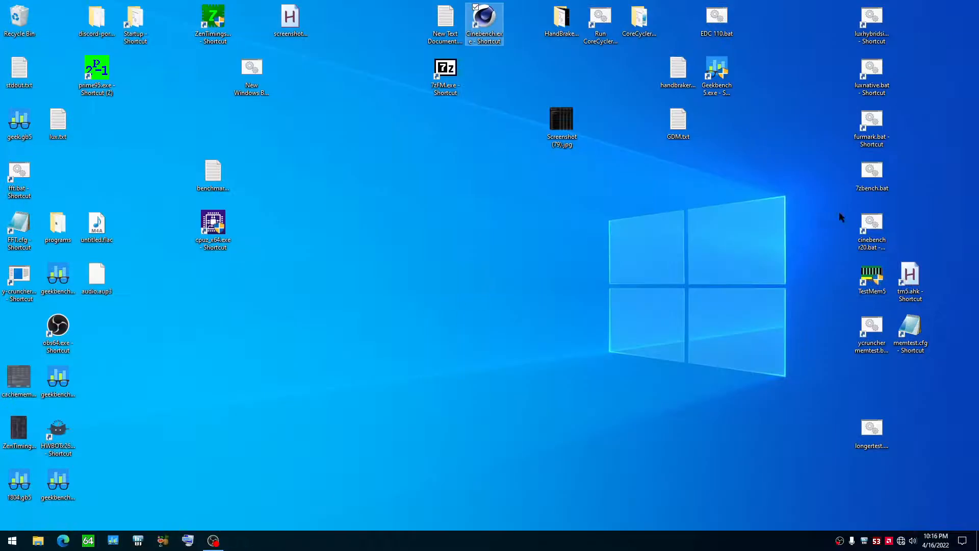
Step: Move the cinebench r20.bat shortcut to the free desktop spot above tm5.ahk and open 7zbench.bat for editing in Notepad
{"action": "left_click_drag", "start_coordinate": [871, 224], "coordinate": [911, 225]}
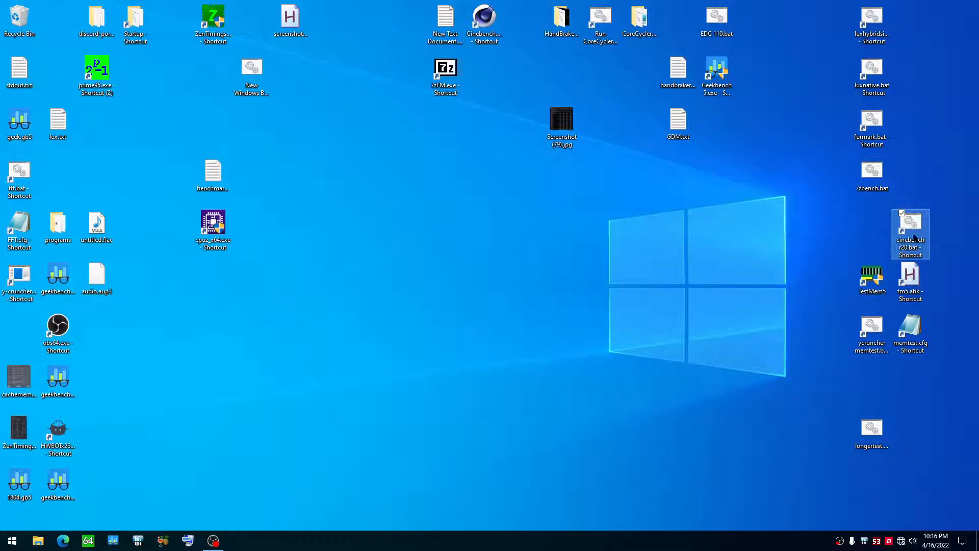
{"action": "right_click", "coordinate": [873, 178]}
{"action": "left_click", "coordinate": [867, 199]}
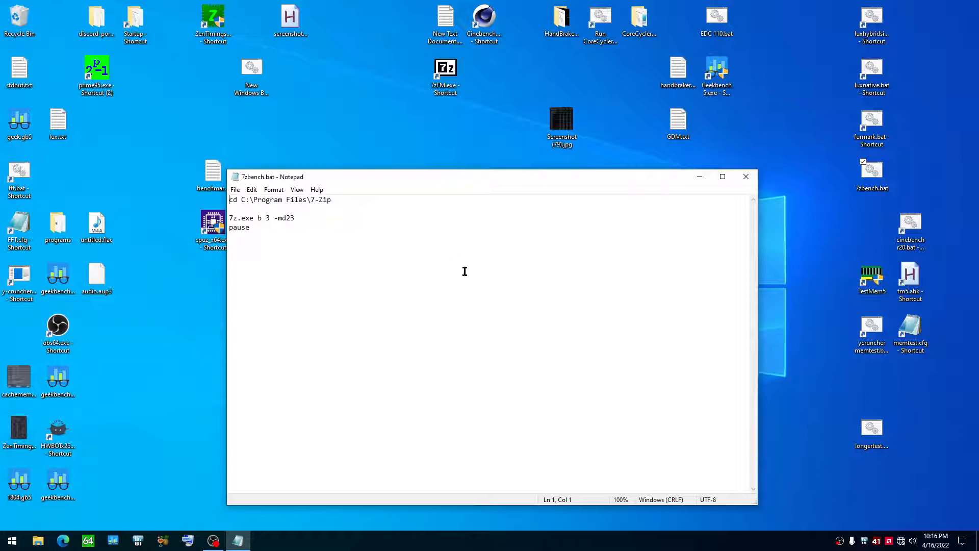
Step: Examine the 7-Zip folder path line and the 7z.exe benchmark command line in 7zbench.bat
{"action": "left_click_drag", "start_coordinate": [229, 200], "coordinate": [345, 200]}
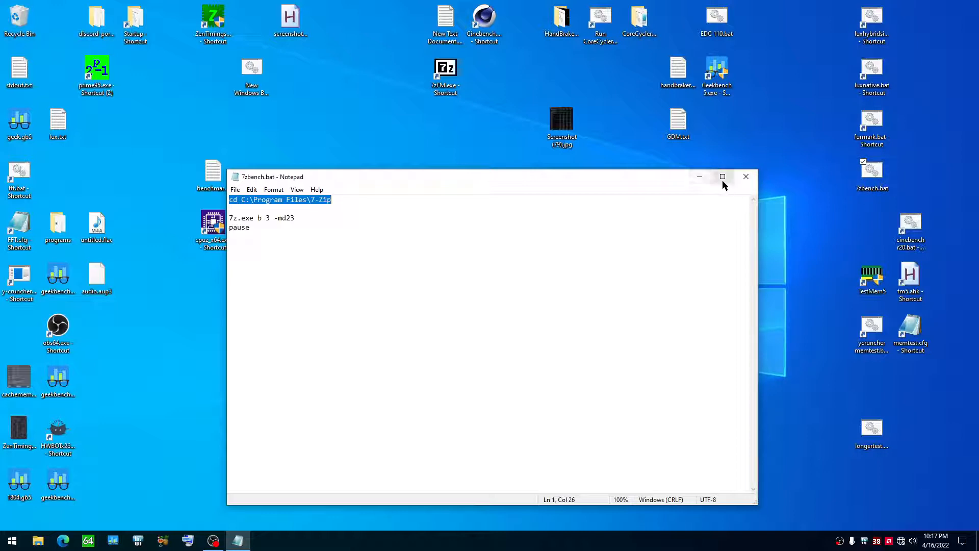
{"action": "left_click", "coordinate": [277, 218]}
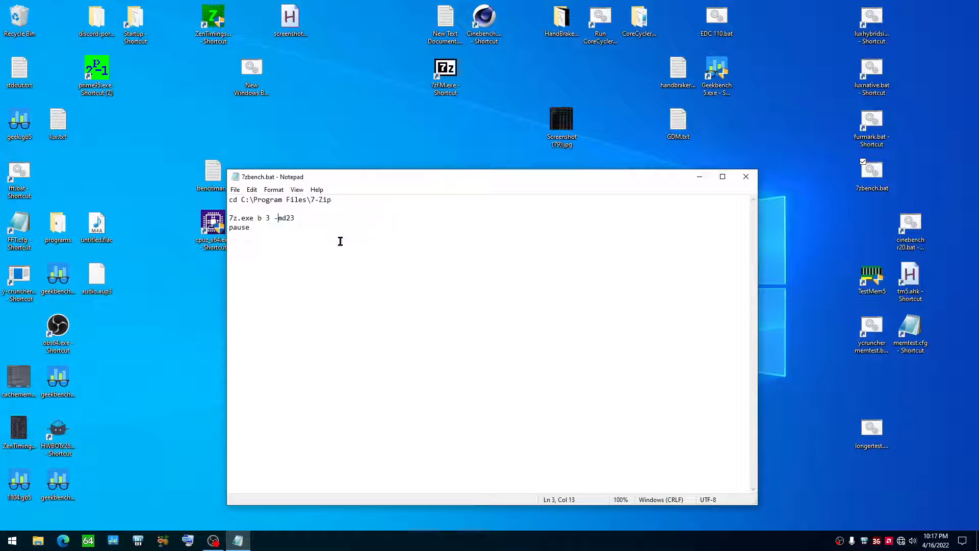
{"action": "left_click", "coordinate": [229, 218]}
{"action": "left_click_drag", "start_coordinate": [230, 218], "coordinate": [299, 218]}
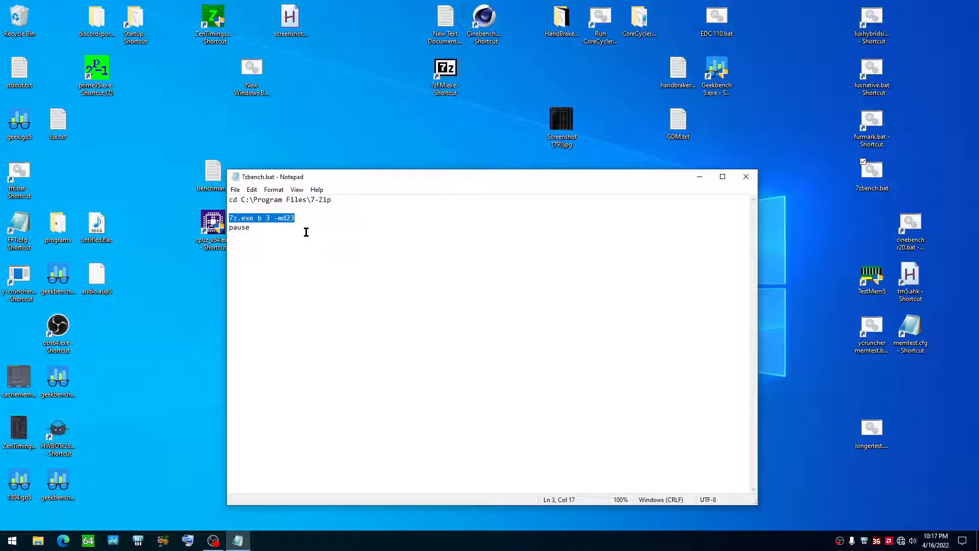
{"action": "key", "text": "Right"}
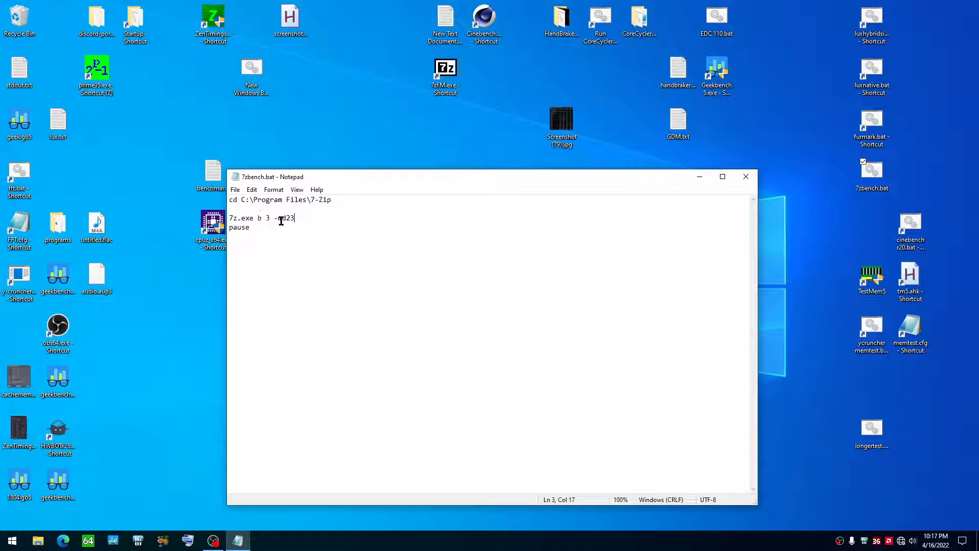
Step: Examine the b, 3 and -md23 parameters of the 7z.exe command one by one and close Notepad
{"action": "double_click", "coordinate": [260, 218]}
{"action": "left_click", "coordinate": [316, 250]}
{"action": "left_click", "coordinate": [267, 211]}
{"action": "left_click_drag", "start_coordinate": [267, 212], "coordinate": [270, 218]}
{"action": "left_click", "coordinate": [270, 218]}
{"action": "double_click", "coordinate": [279, 218]}
{"action": "left_click", "coordinate": [299, 218]}
{"action": "left_click", "coordinate": [284, 217]}
{"action": "left_click", "coordinate": [294, 218]}
{"action": "left_click", "coordinate": [745, 176]}
Step: Run 7zbench.bat and open the script in Notepad beside the console to check its pass count parameter and pause line
{"action": "right_click", "coordinate": [877, 178]}
{"action": "left_click", "coordinate": [867, 185]}
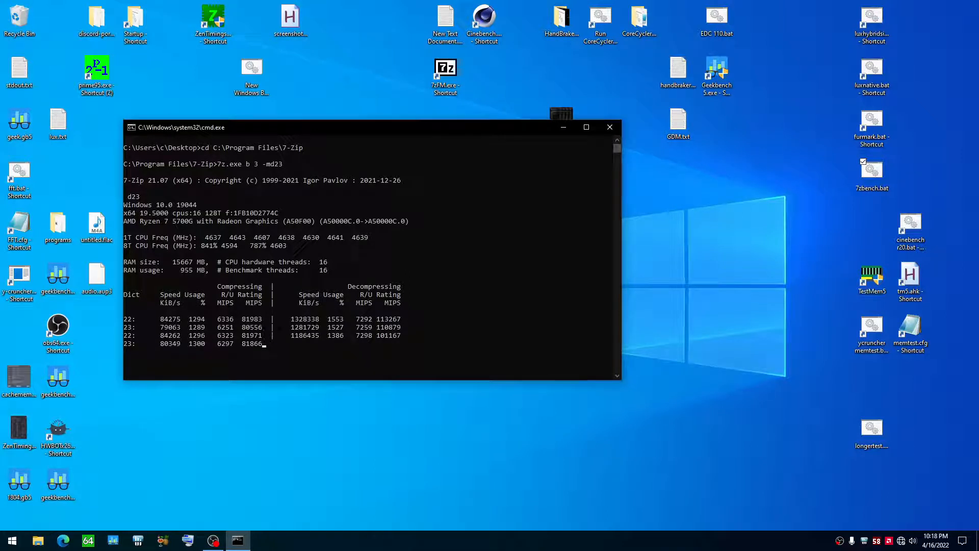
{"action": "right_click", "coordinate": [872, 178]}
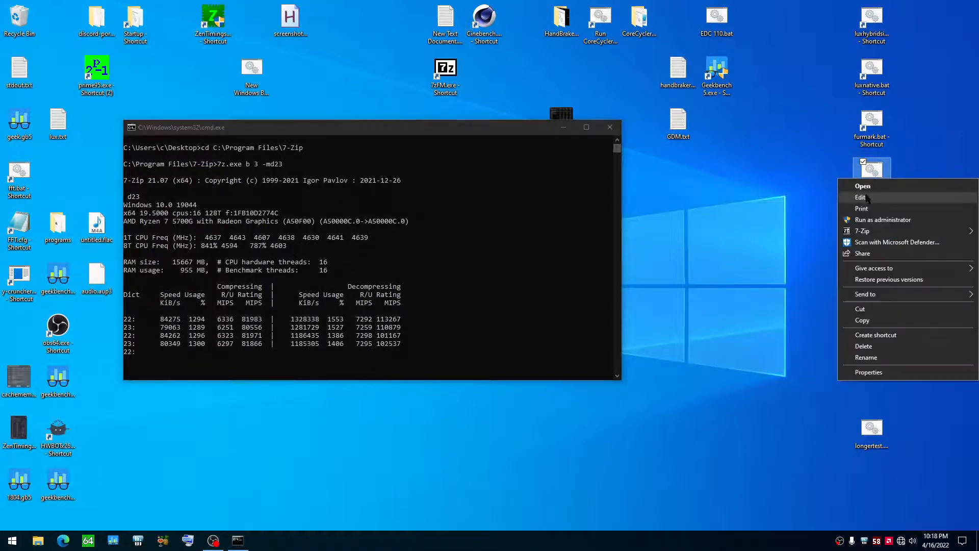
{"action": "left_click", "coordinate": [867, 196]}
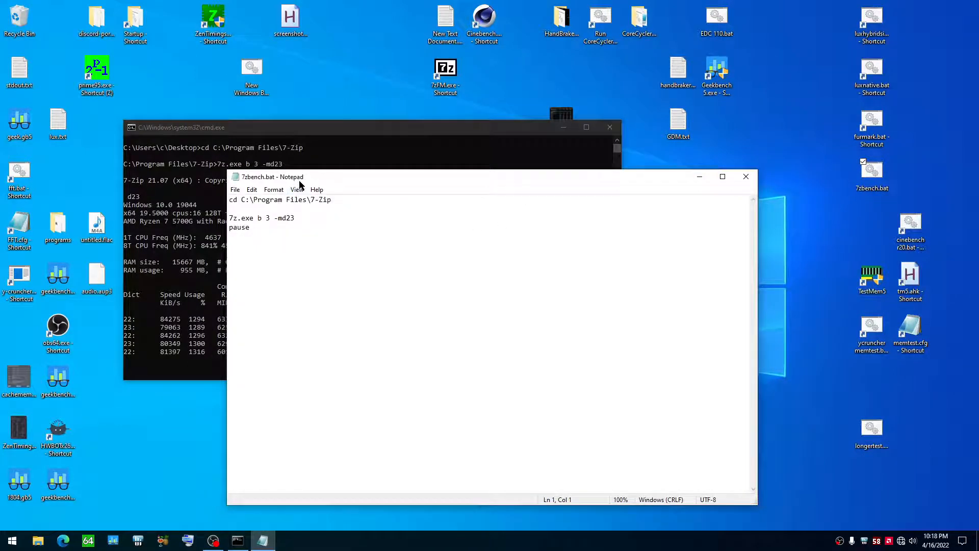
{"action": "left_click_drag", "start_coordinate": [296, 181], "coordinate": [328, 183]}
{"action": "double_click", "coordinate": [299, 217]}
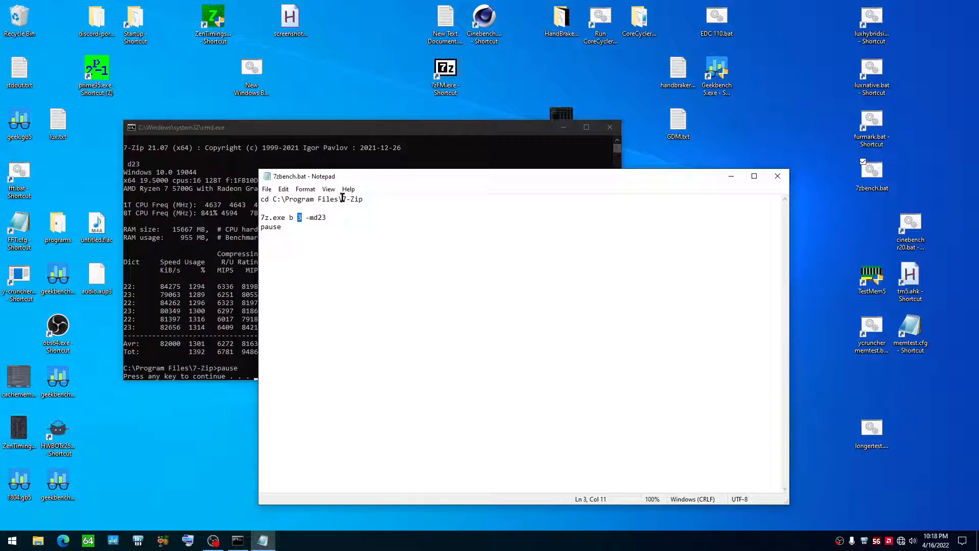
{"action": "left_click", "coordinate": [324, 218]}
Step: Examine the average compressing and decompressing speeds in the 7-Zip console, and close both the console and Notepad
{"action": "left_click_drag", "start_coordinate": [356, 182], "coordinate": [495, 193]}
{"action": "left_click", "coordinate": [206, 368]}
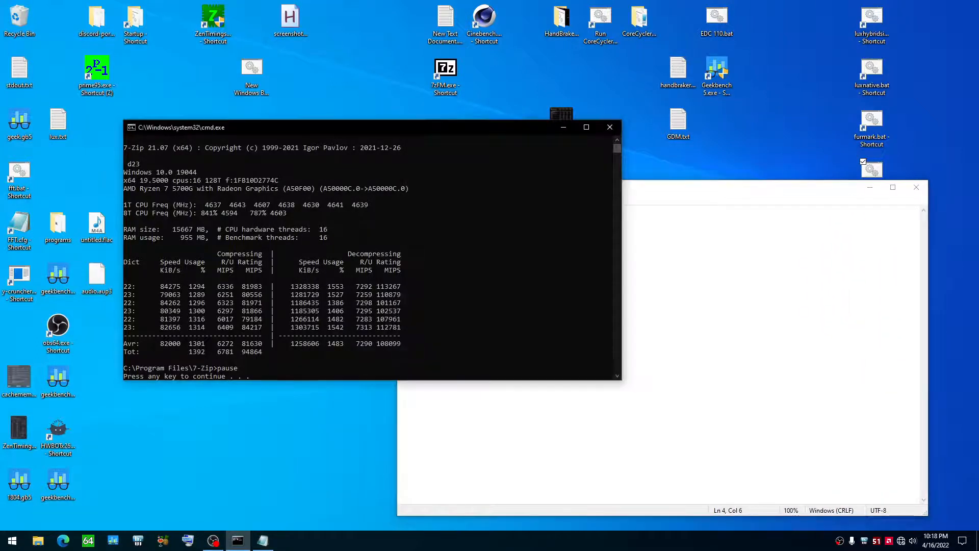
{"action": "left_click_drag", "start_coordinate": [154, 343], "coordinate": [180, 345]}
{"action": "left_click", "coordinate": [211, 352]}
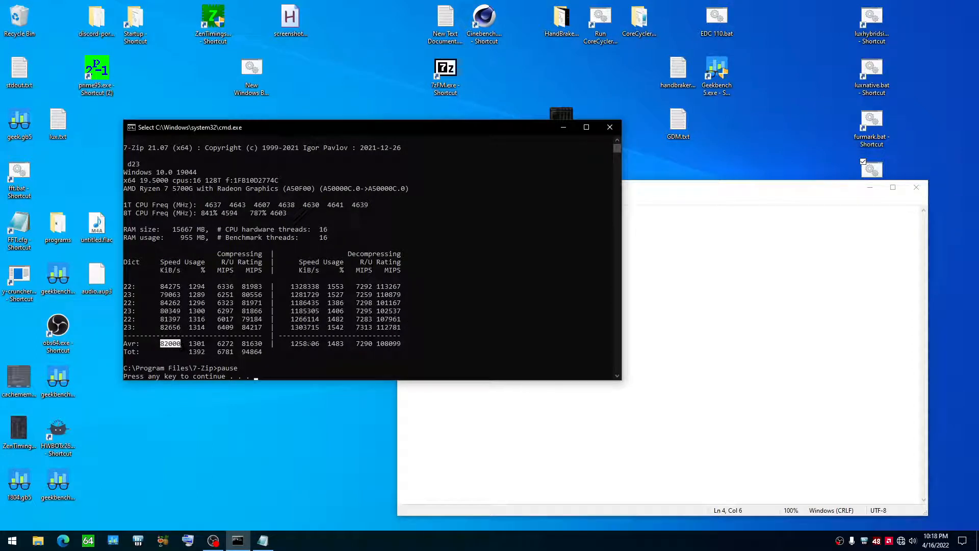
{"action": "double_click", "coordinate": [304, 345]}
{"action": "left_click", "coordinate": [609, 127]}
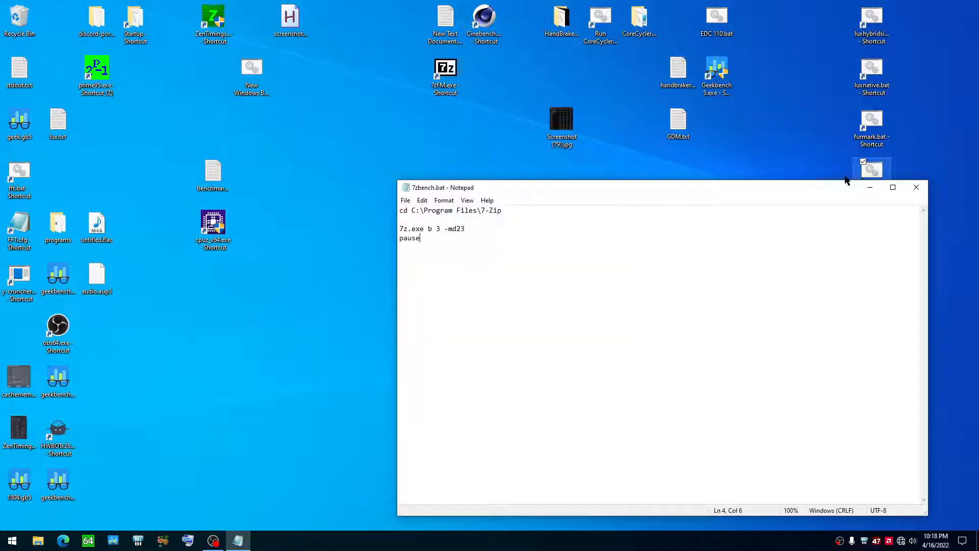
{"action": "left_click", "coordinate": [916, 187]}
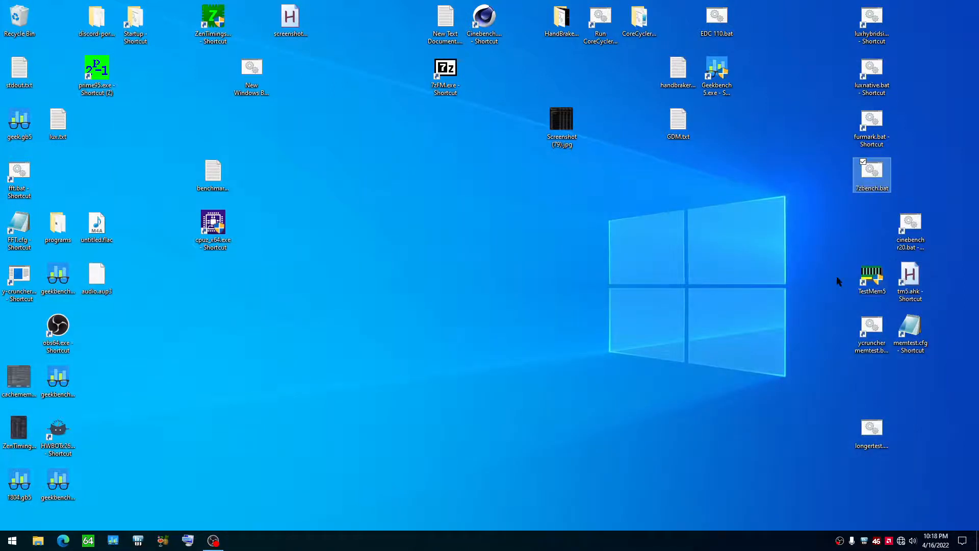
Step: Open furmark.bat in Notepad, examine its folder path and the furmark.exe line with its width and height options, and close it
{"action": "right_click", "coordinate": [871, 126]}
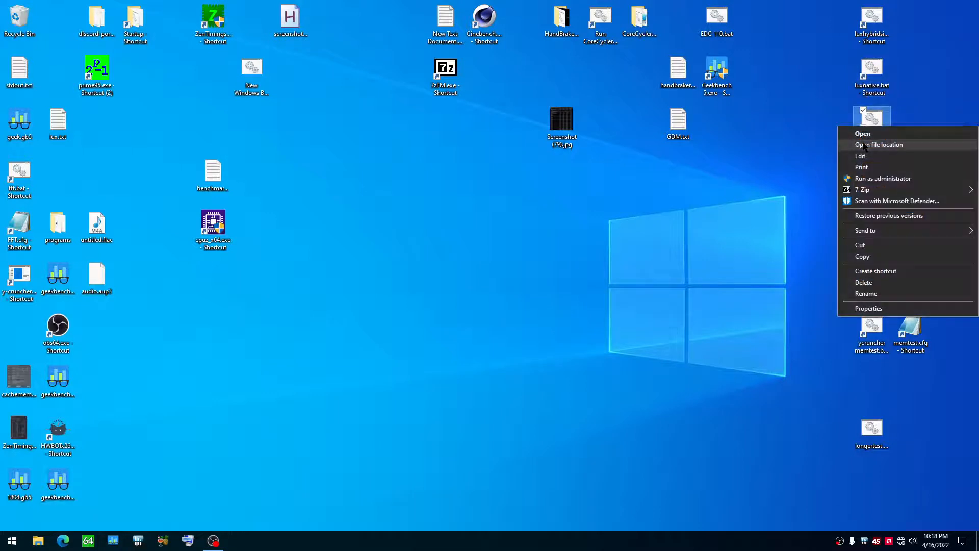
{"action": "left_click", "coordinate": [860, 155]}
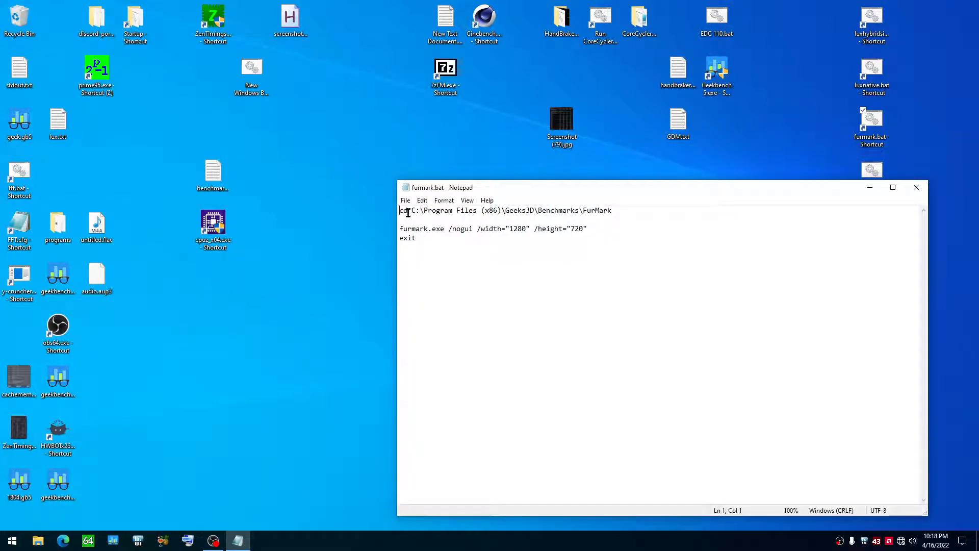
{"action": "left_click_drag", "start_coordinate": [399, 211], "coordinate": [681, 209]}
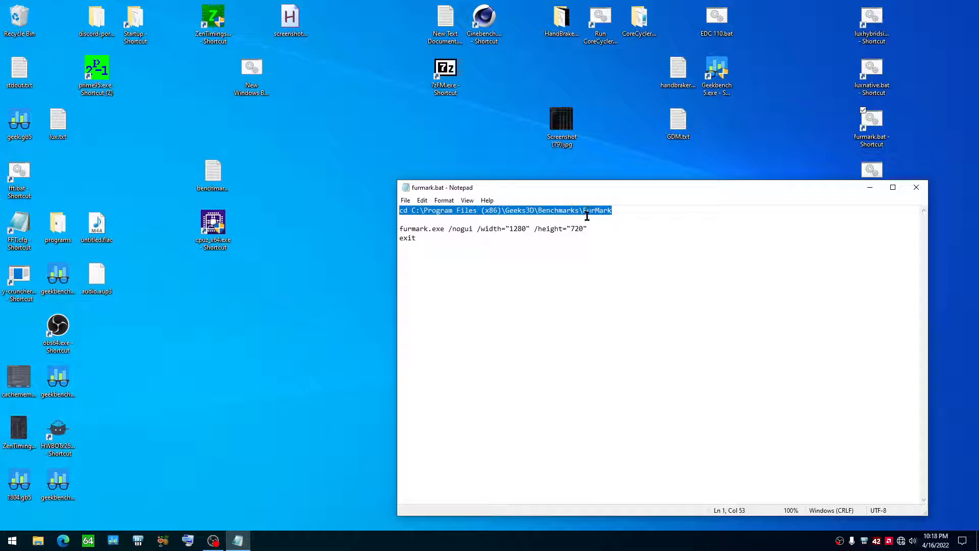
{"action": "left_click", "coordinate": [446, 228]}
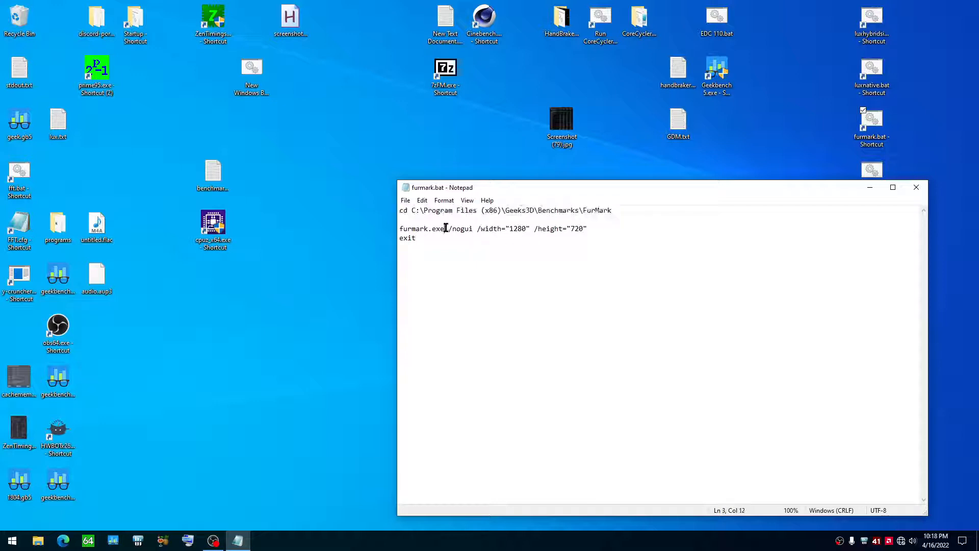
{"action": "left_click_drag", "start_coordinate": [400, 229], "coordinate": [620, 231]}
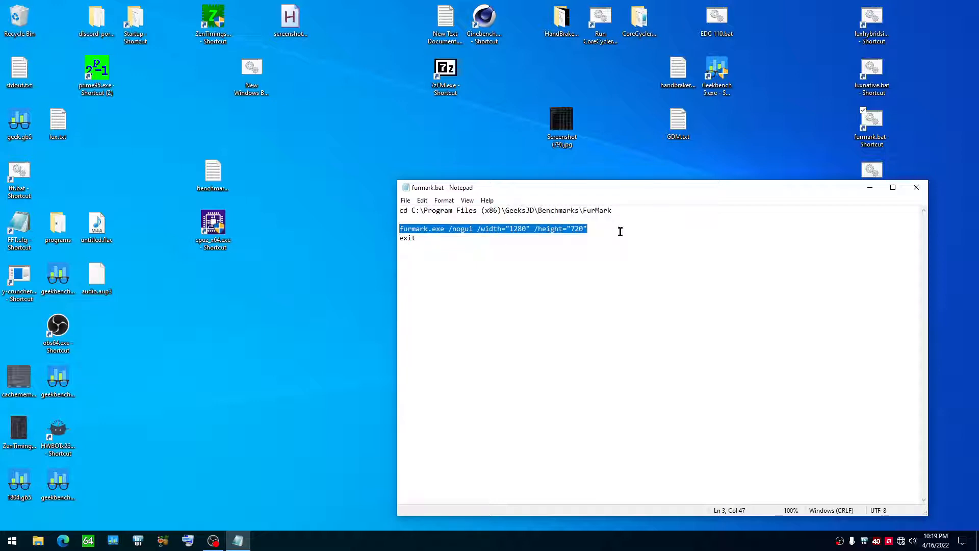
{"action": "left_click", "coordinate": [584, 228]}
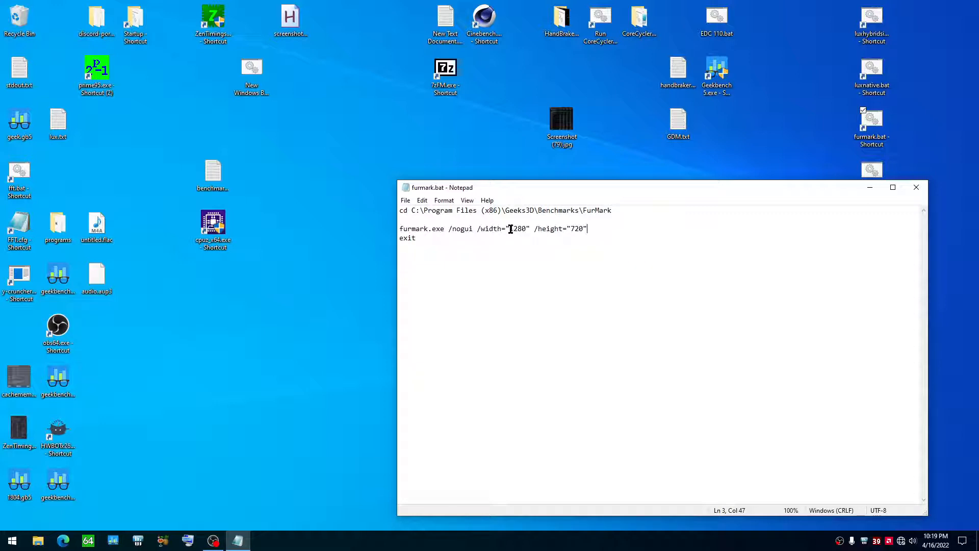
{"action": "left_click_drag", "start_coordinate": [510, 229], "coordinate": [582, 230]}
{"action": "left_click", "coordinate": [917, 187]}
Step: Run furmark.bat to start the FurMark burn-in test, and close the FurMark window and its console
{"action": "right_click", "coordinate": [869, 125]}
{"action": "left_click", "coordinate": [862, 131]}
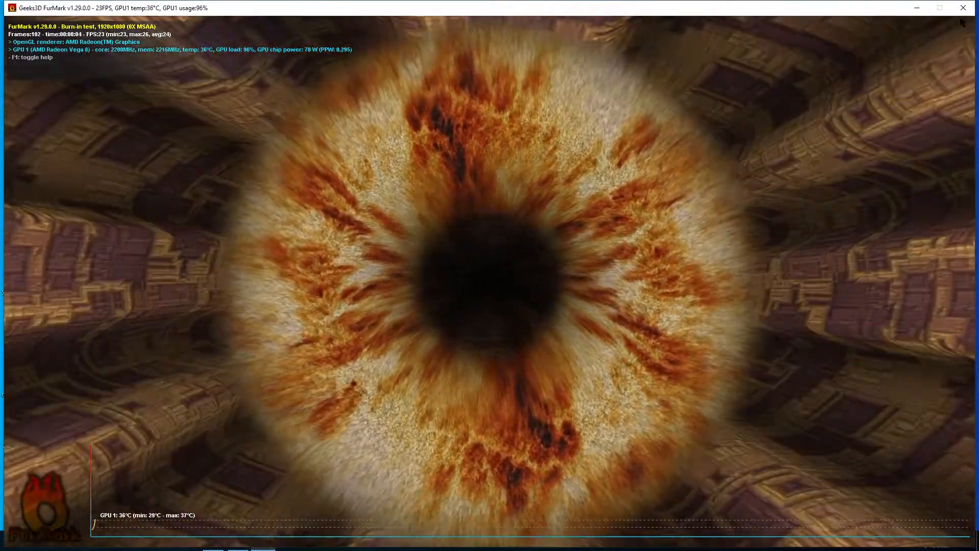
{"action": "left_click", "coordinate": [963, 7]}
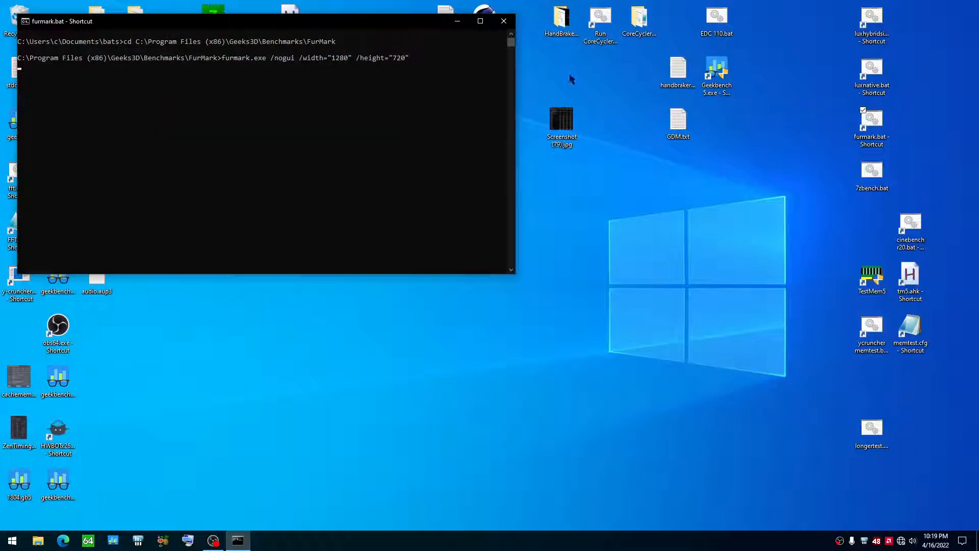
{"action": "left_click", "coordinate": [504, 21]}
Step: Reopen furmark.bat in Notepad to check its closing exit line, and close the file
{"action": "right_click", "coordinate": [875, 139]}
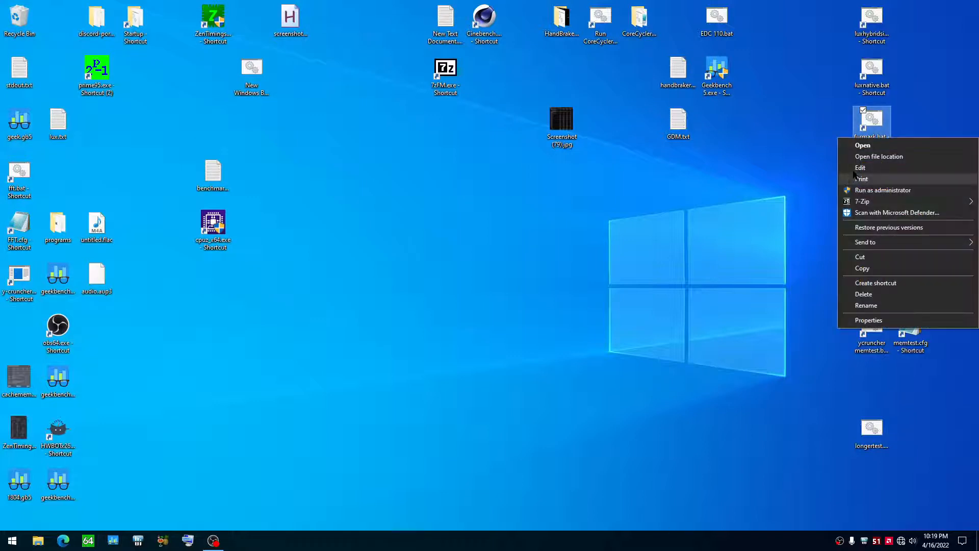
{"action": "left_click", "coordinate": [858, 168]}
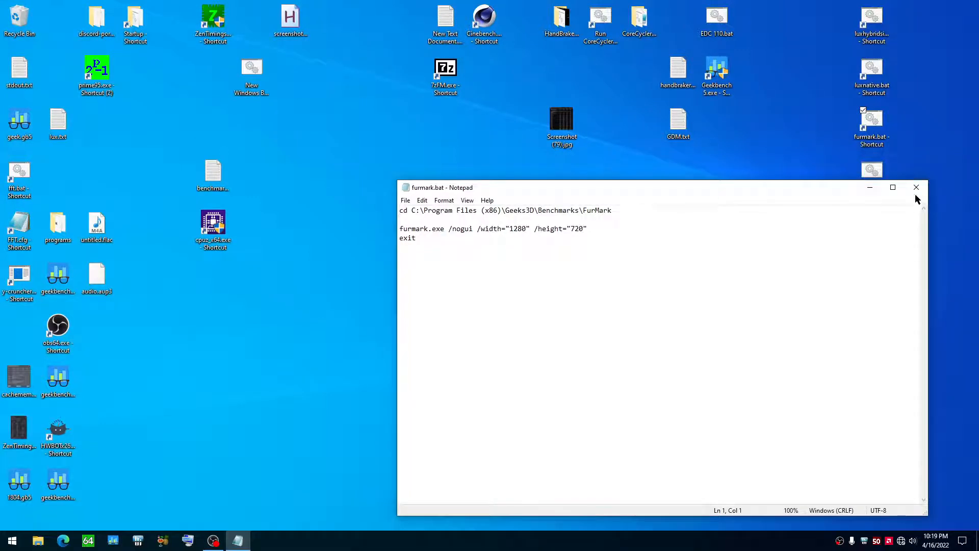
{"action": "left_click", "coordinate": [916, 189]}
Step: Run furmark.bat again, close the FurMark window, and close the other program window still open in the taskbar
{"action": "right_click", "coordinate": [869, 131]}
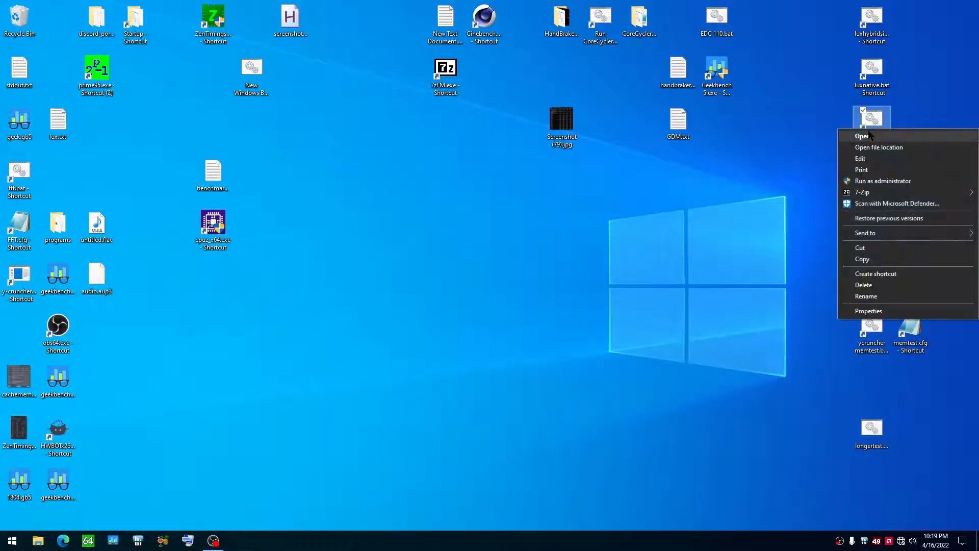
{"action": "left_click", "coordinate": [863, 136]}
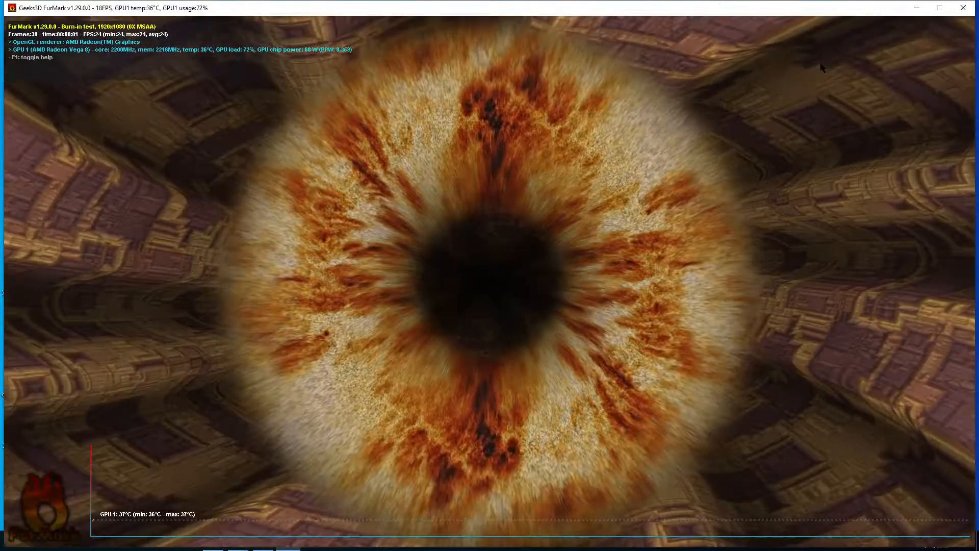
{"action": "left_click", "coordinate": [963, 7]}
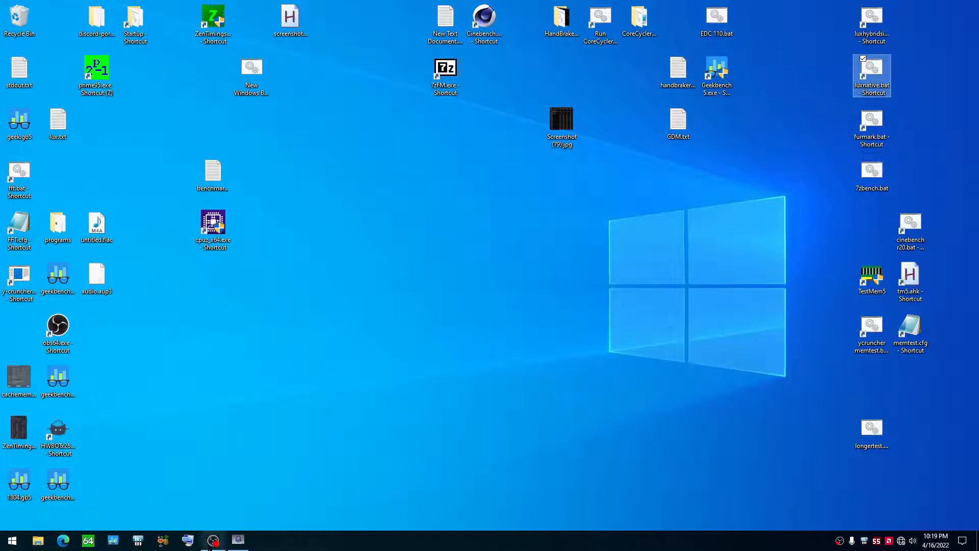
{"action": "left_click", "coordinate": [238, 540]}
{"action": "left_click", "coordinate": [966, 4]}
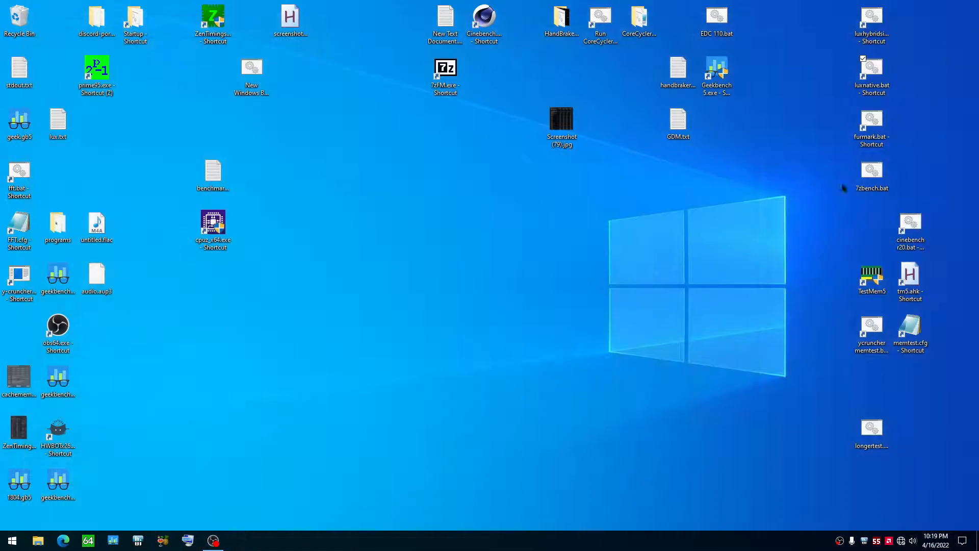
Step: Run furmark.bat and 7zbench.bat simultaneously, and move the 7-Zip console clear of the FurMark status read-out
{"action": "right_click", "coordinate": [870, 137]}
{"action": "left_click", "coordinate": [866, 147]}
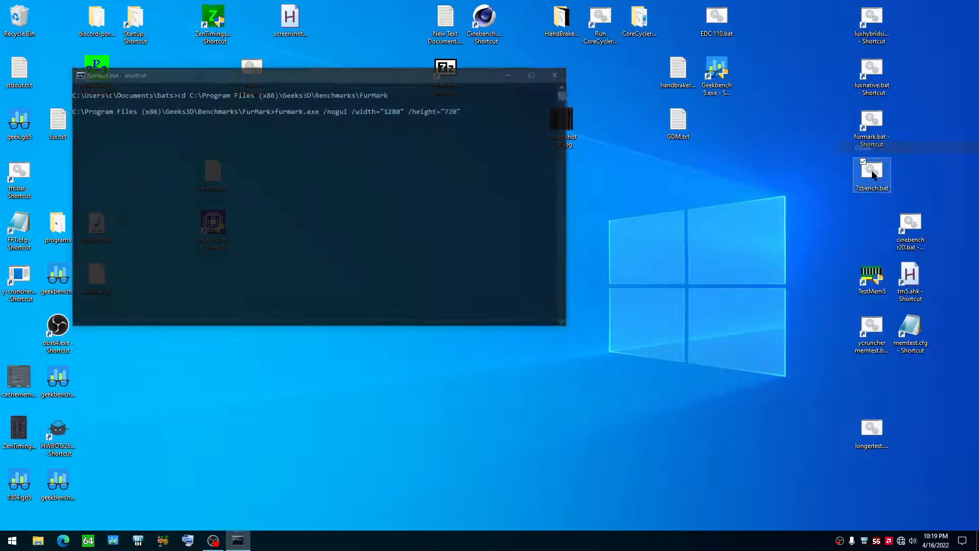
{"action": "right_click", "coordinate": [872, 174]}
{"action": "left_click", "coordinate": [866, 182]}
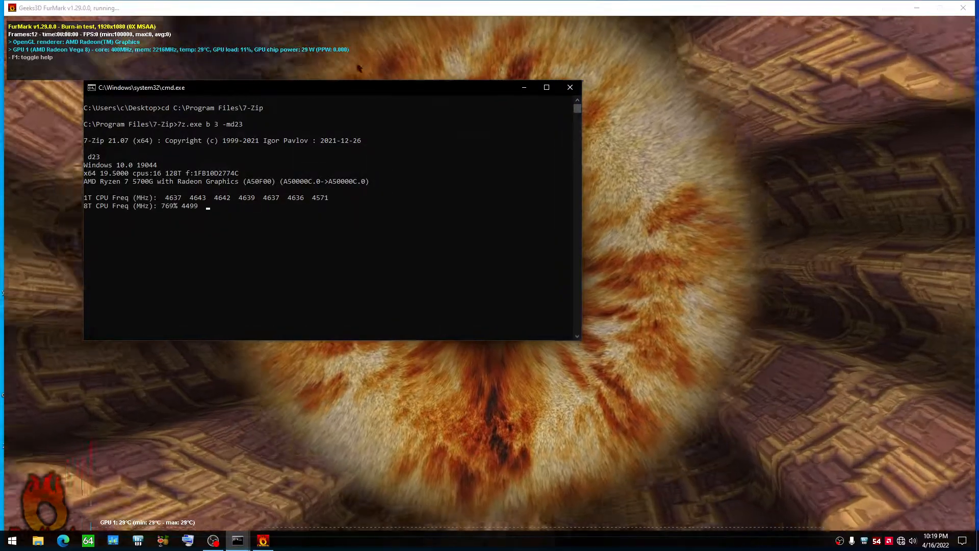
{"action": "left_click_drag", "start_coordinate": [359, 87], "coordinate": [645, 166]}
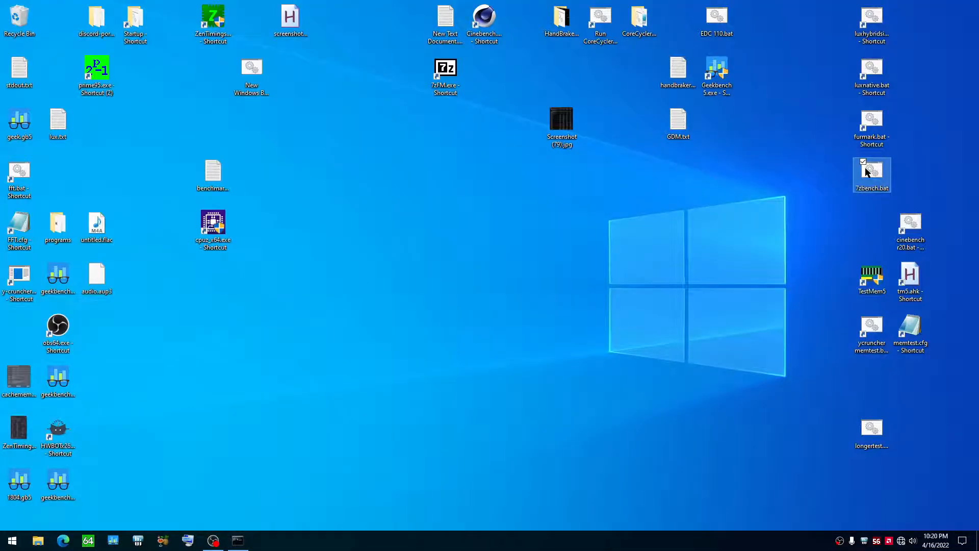
{"action": "right_click", "coordinate": [869, 132]}
{"action": "left_click", "coordinate": [827, 141]}
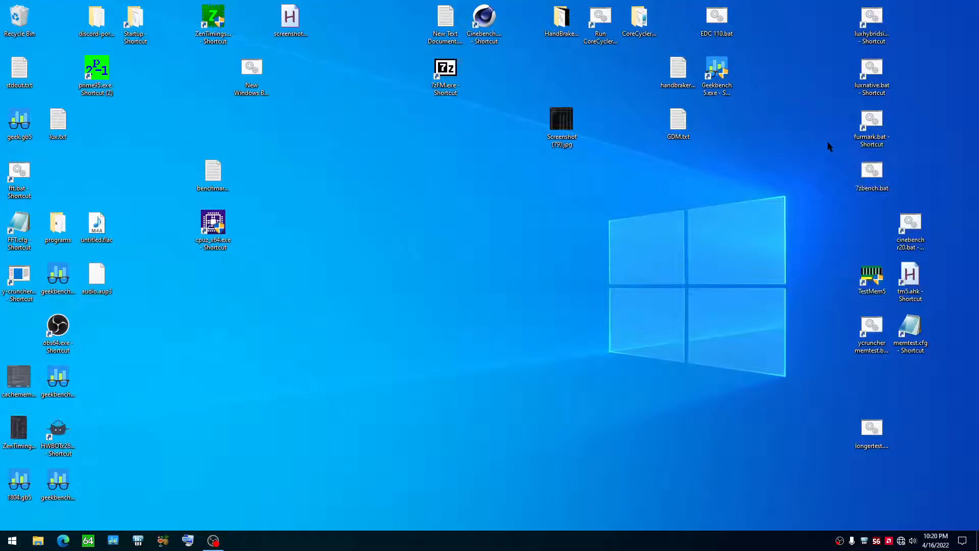
Step: Open the file location of the luxnative.bat shortcut and launch luxmark.exe from the luxmark folder
{"action": "right_click", "coordinate": [869, 84]}
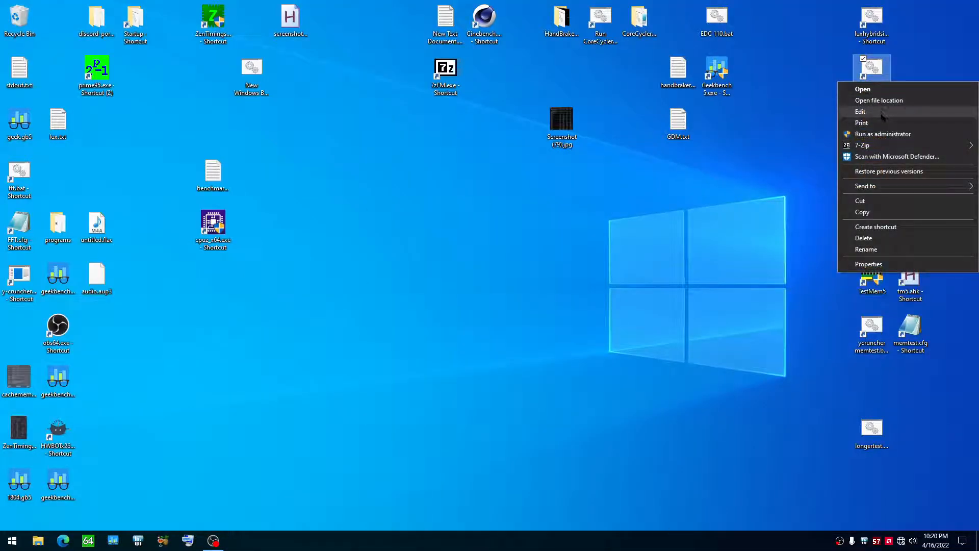
{"action": "left_click", "coordinate": [829, 124]}
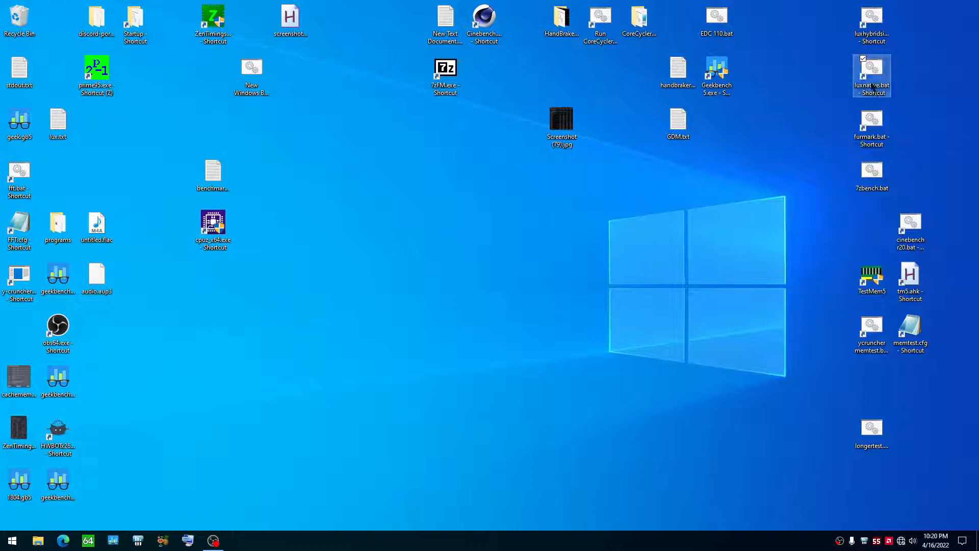
{"action": "right_click", "coordinate": [872, 85]}
{"action": "left_click", "coordinate": [778, 108]}
{"action": "right_click", "coordinate": [871, 80]}
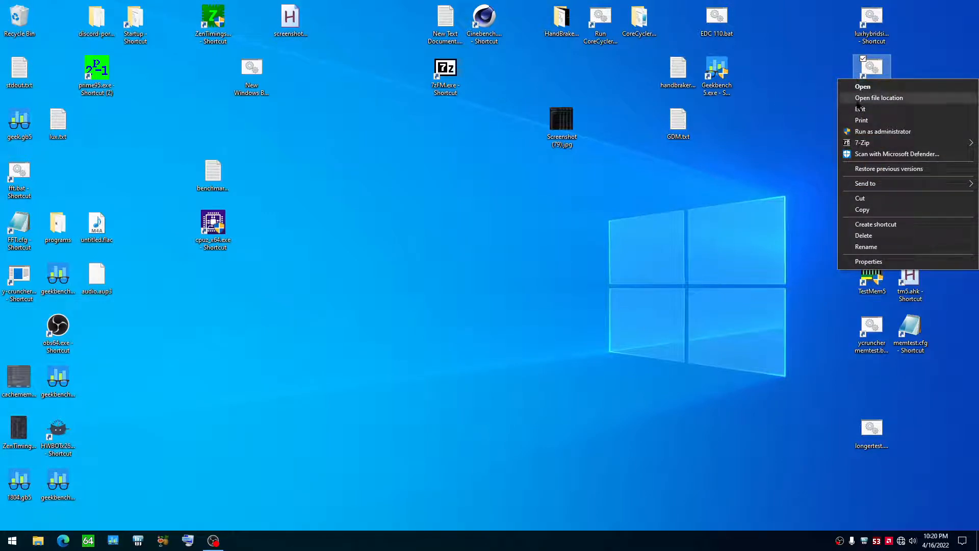
{"action": "left_click", "coordinate": [878, 98]}
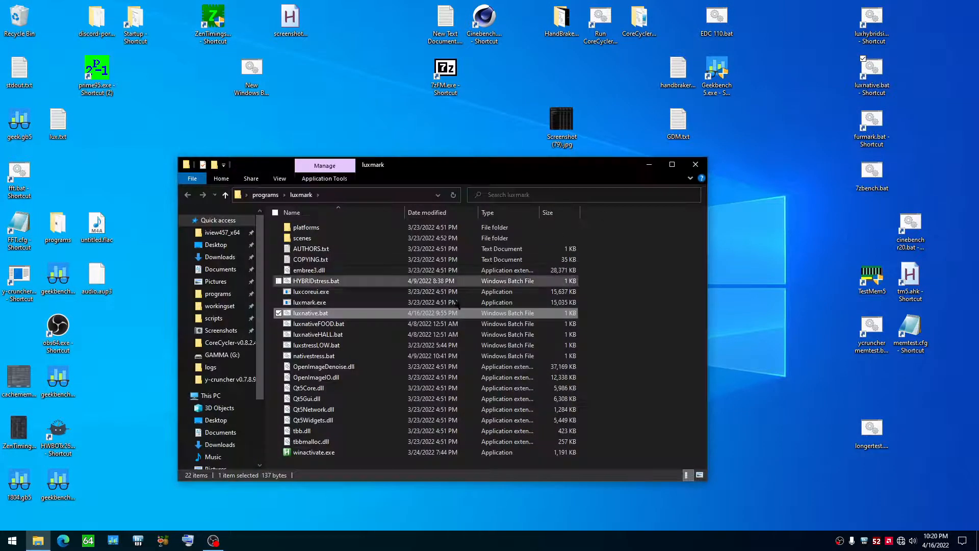
{"action": "right_click", "coordinate": [310, 302]}
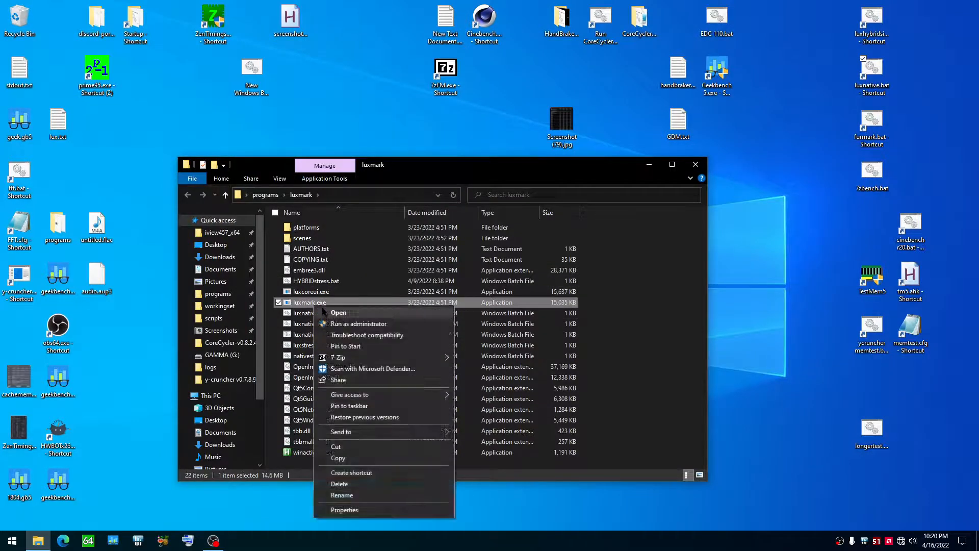
{"action": "left_click", "coordinate": [323, 311]}
Step: Pause LuxMark's default benchmark, and start the Benchmark (OpenCL selected devices only + Native C++) mode
{"action": "left_click", "coordinate": [26, 17]}
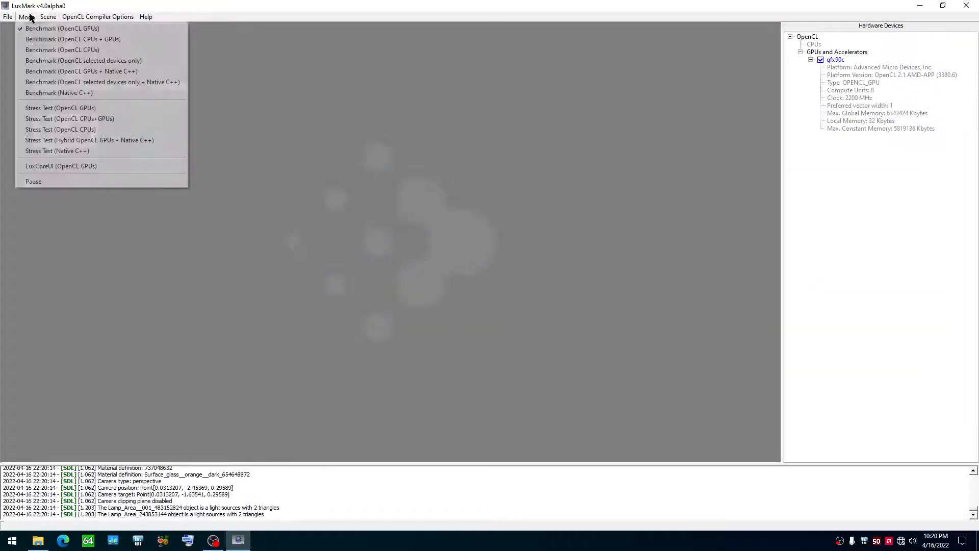
{"action": "left_click", "coordinate": [44, 182]}
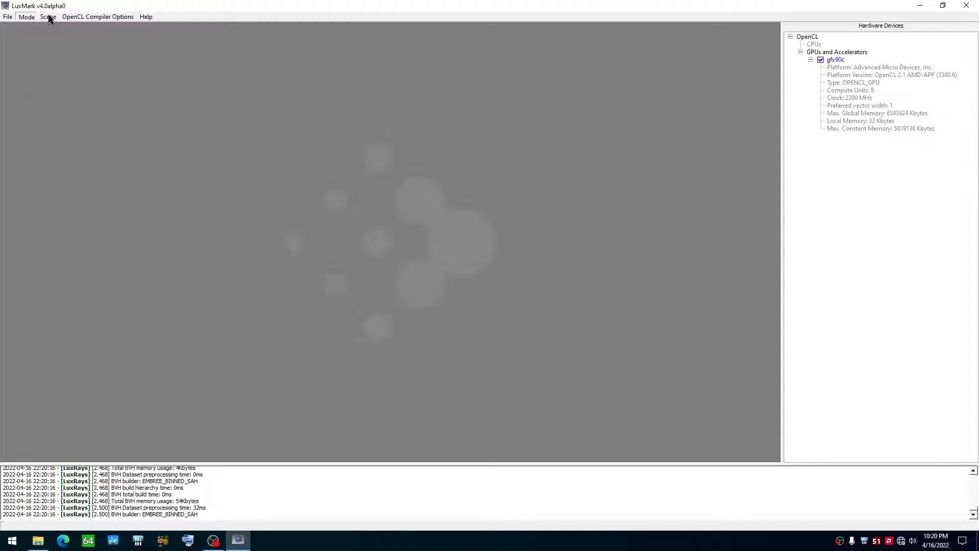
{"action": "left_click", "coordinate": [67, 18]}
{"action": "mouse_move", "coordinate": [26, 19]}
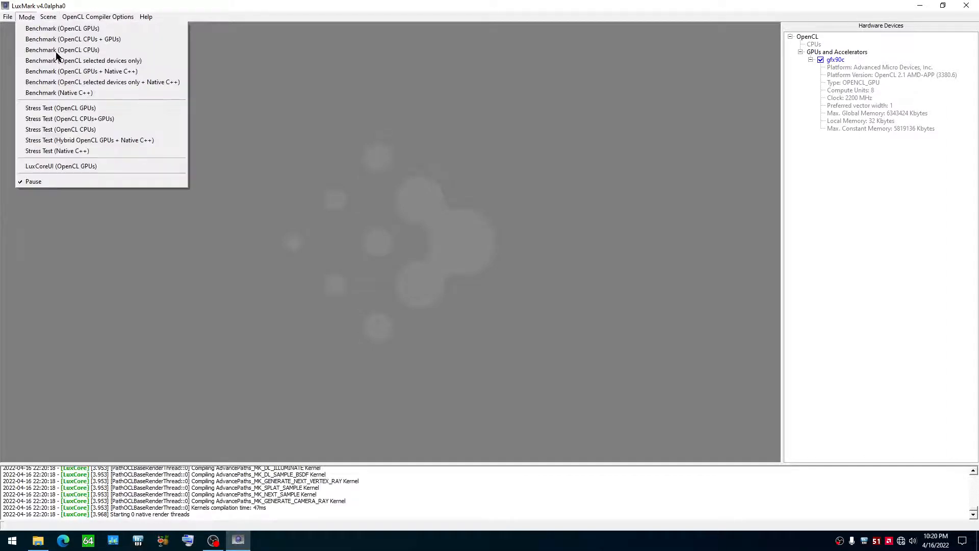
{"action": "left_click", "coordinate": [102, 83]}
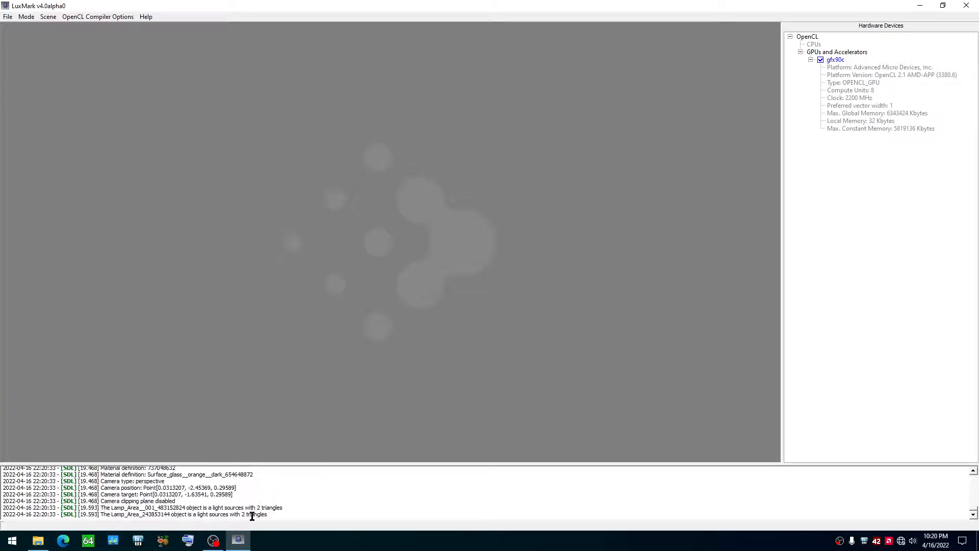
Step: Check CPU usage and the AMD Radeon Vega GPU's utilization in HWiNFO64's sensors, and return to the LuxMark render
{"action": "double_click", "coordinate": [864, 540]}
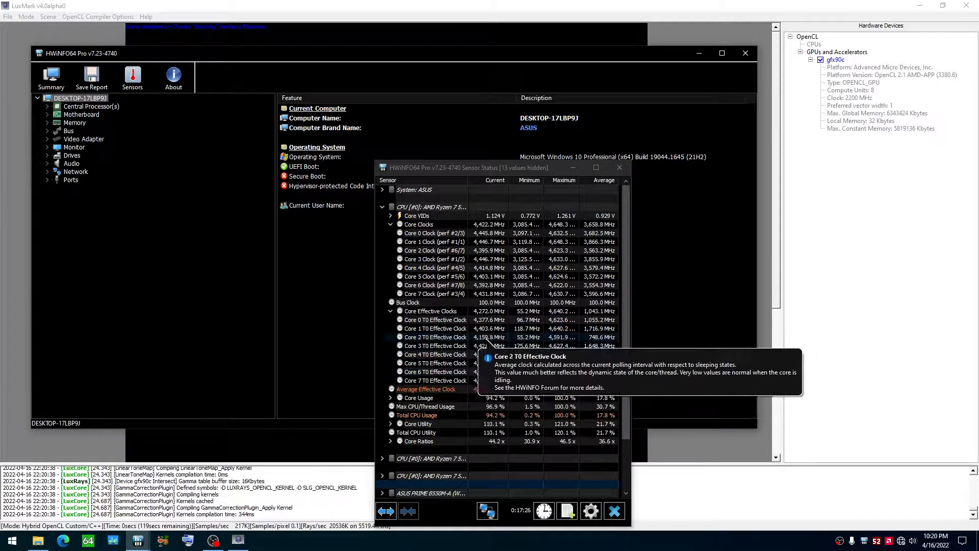
{"action": "scroll", "coordinate": [490, 341], "scroll_direction": "down", "scroll_amount": 3}
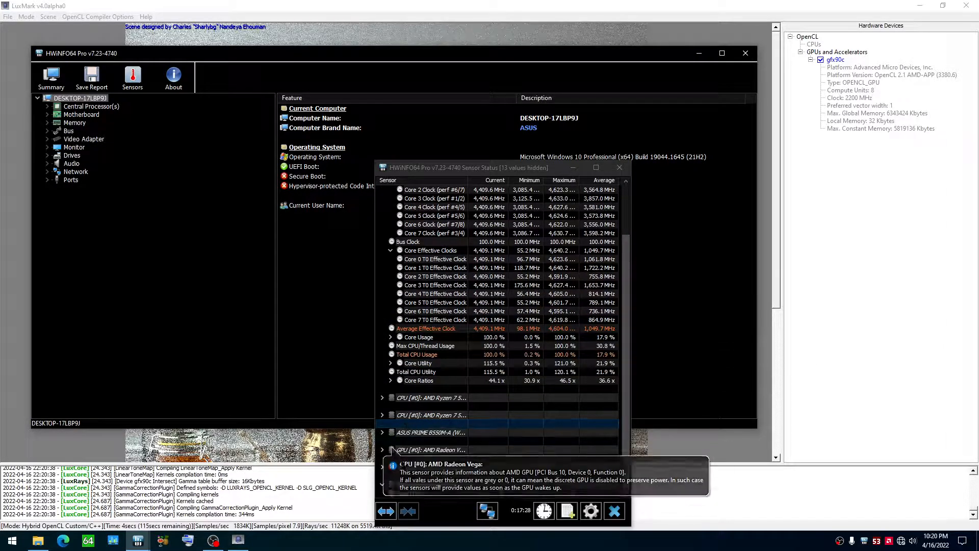
{"action": "left_click", "coordinate": [382, 450]}
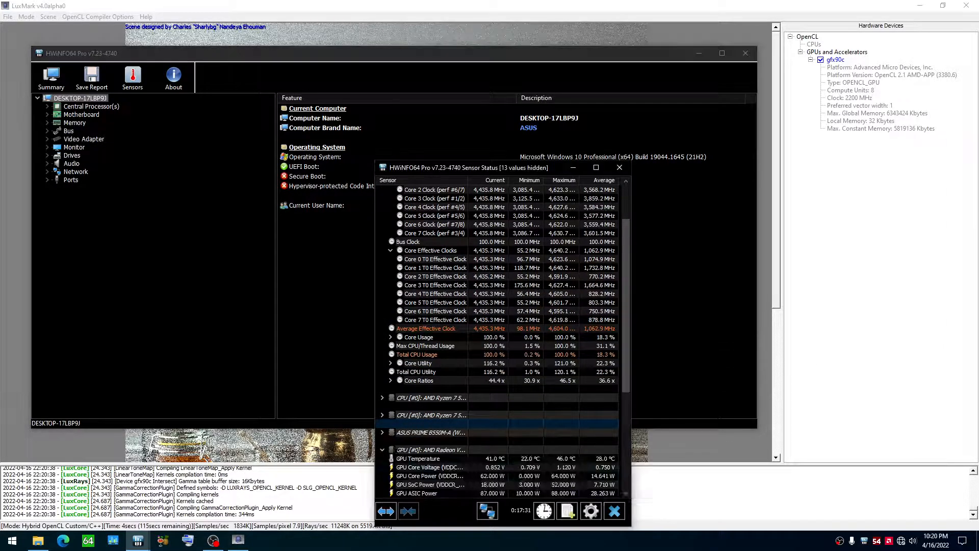
{"action": "scroll", "coordinate": [449, 416], "scroll_direction": "down", "scroll_amount": 5}
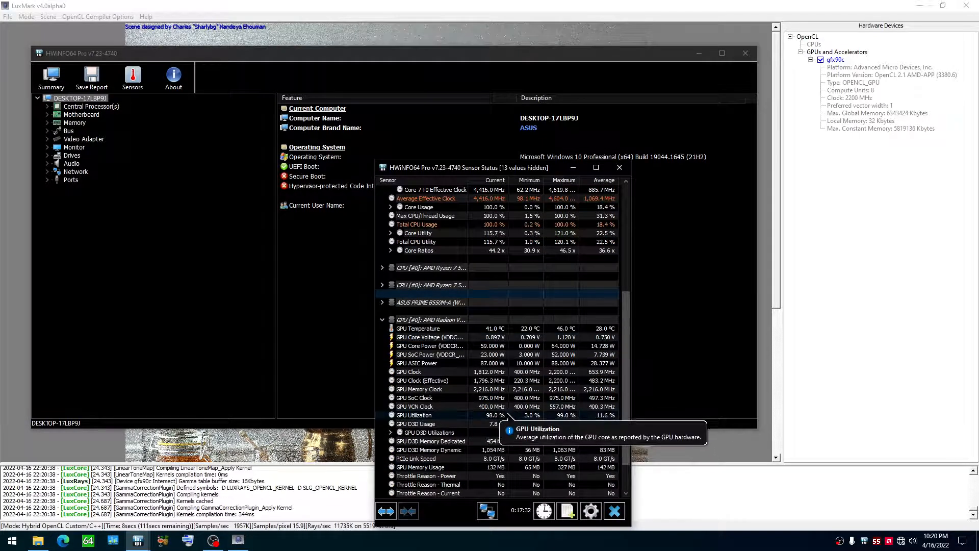
{"action": "left_click", "coordinate": [313, 441]}
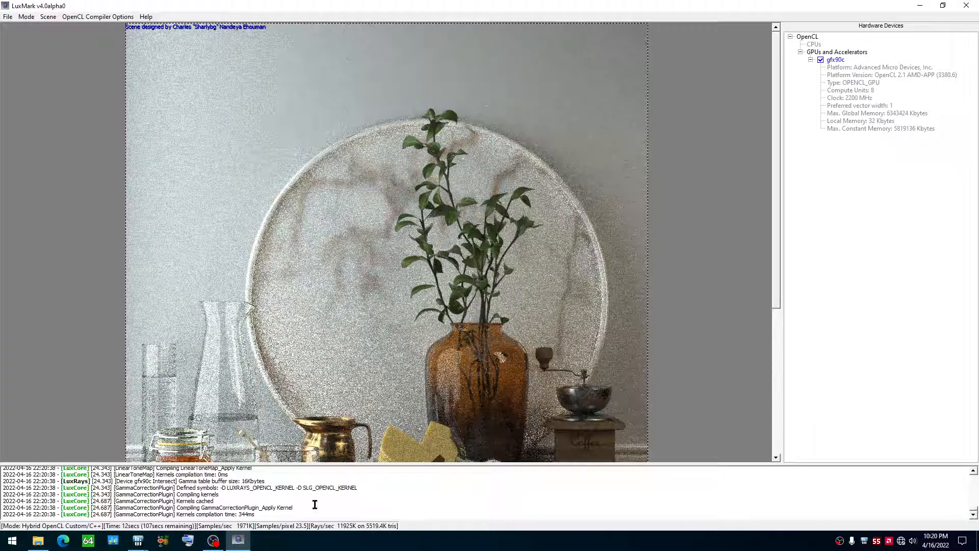
Step: Close the HWiNFO64 main window and the LuxMark window, leaving the sensor window open
{"action": "left_click", "coordinate": [238, 539]}
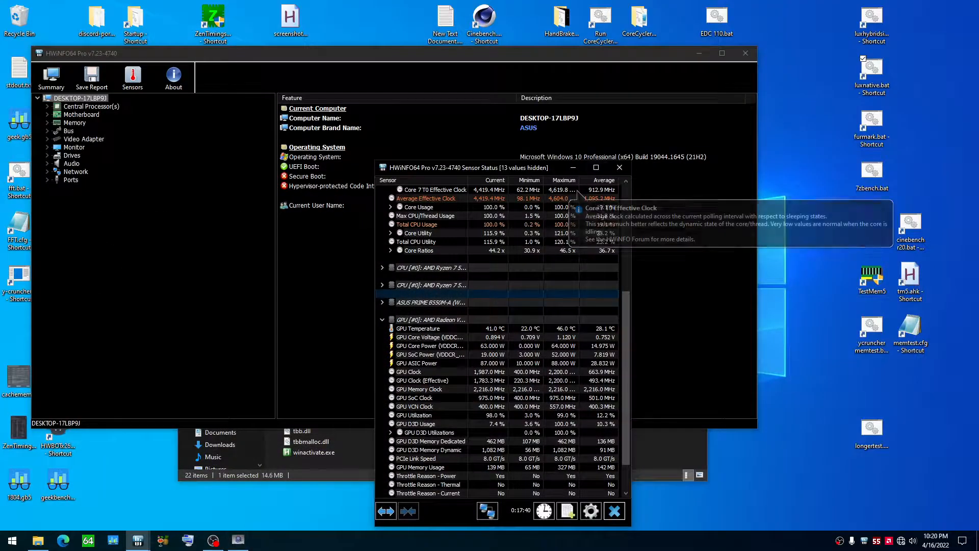
{"action": "left_click", "coordinate": [745, 53]}
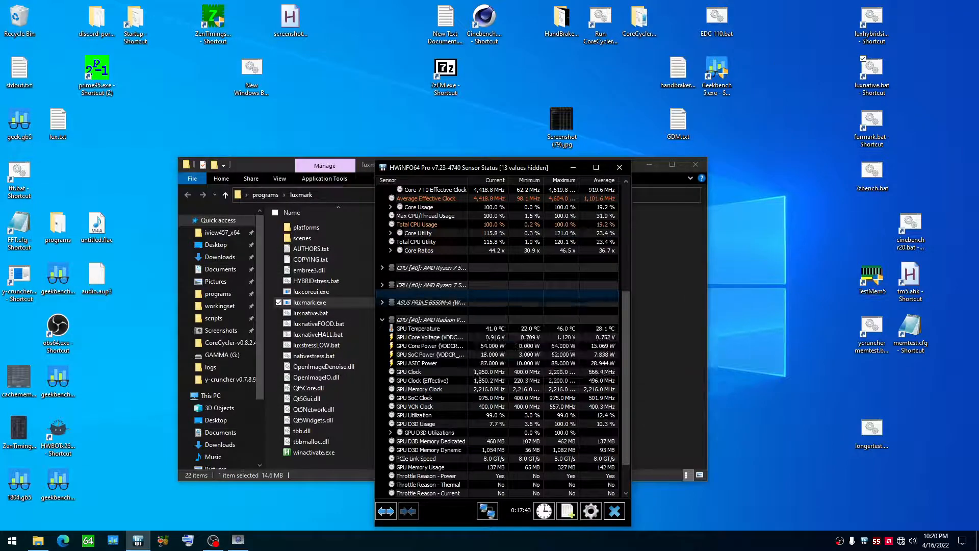
{"action": "left_click", "coordinate": [238, 540]}
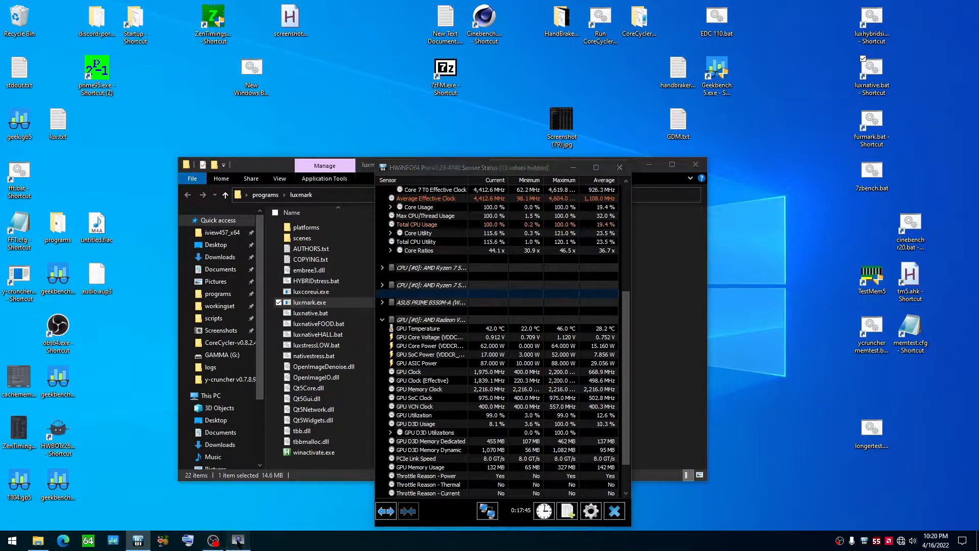
{"action": "left_click", "coordinate": [967, 5]}
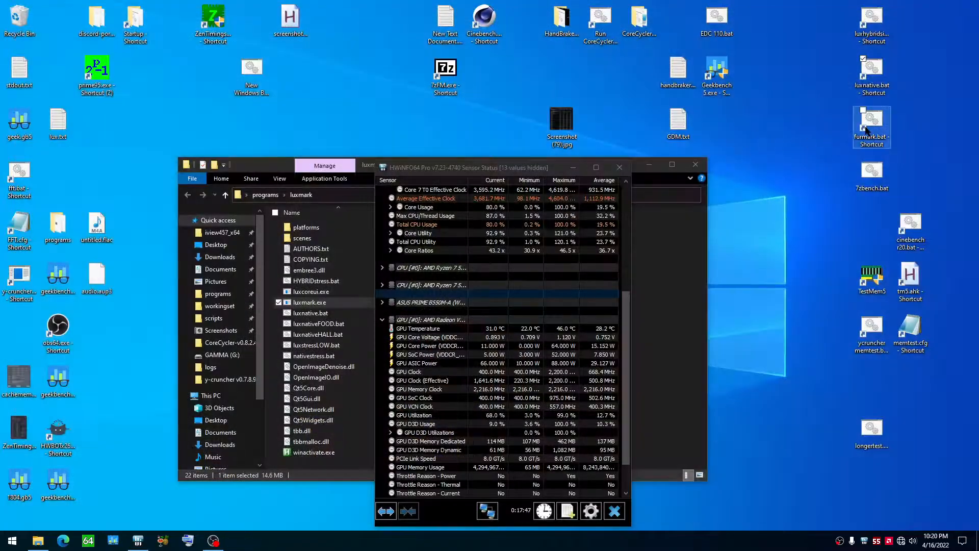
Step: Open luxnative.bat in Notepad, and review its --mode option and the cd line that points to the luxmark folder
{"action": "right_click", "coordinate": [870, 82]}
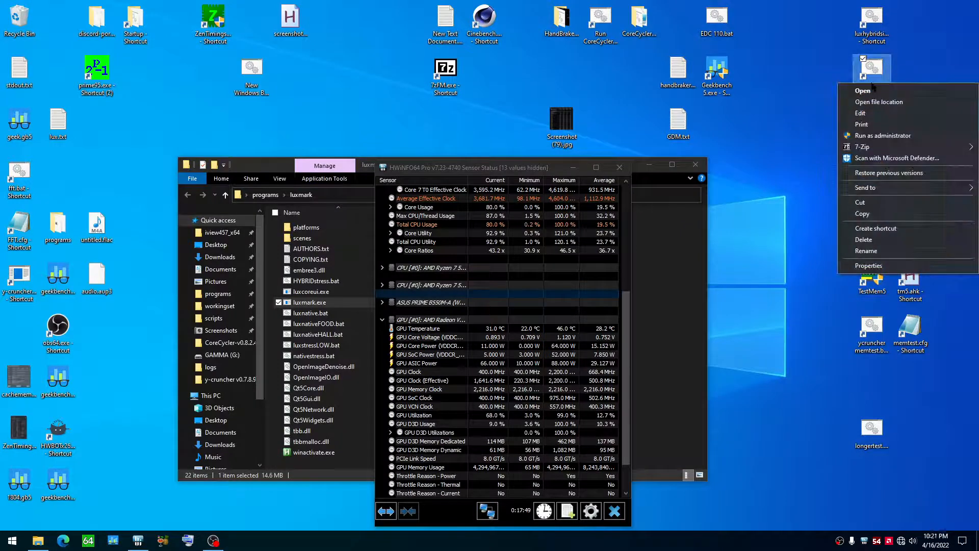
{"action": "left_click", "coordinate": [862, 113]}
{"action": "left_click_drag", "start_coordinate": [628, 191], "coordinate": [504, 186]}
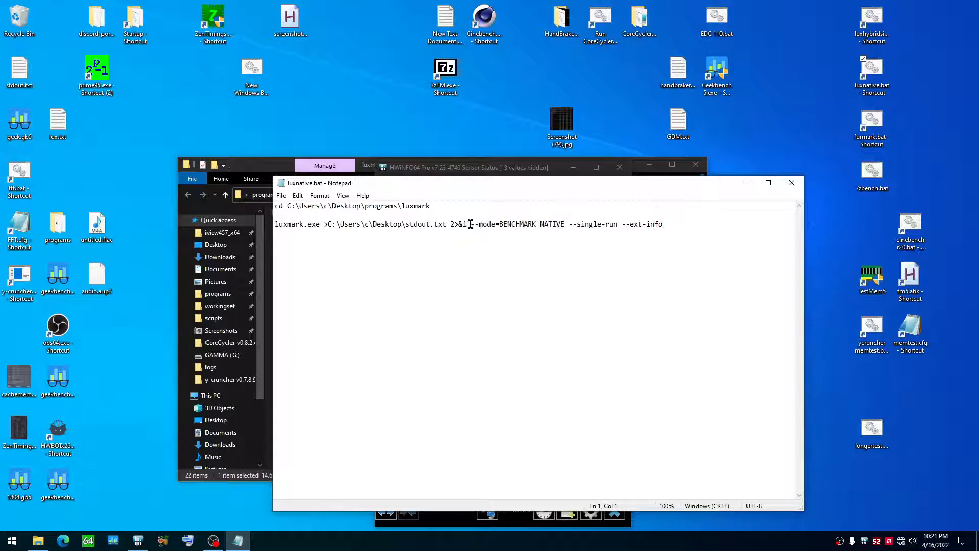
{"action": "left_click_drag", "start_coordinate": [470, 224], "coordinate": [545, 225]}
{"action": "left_click", "coordinate": [536, 224]}
{"action": "left_click_drag", "start_coordinate": [276, 206], "coordinate": [459, 212]}
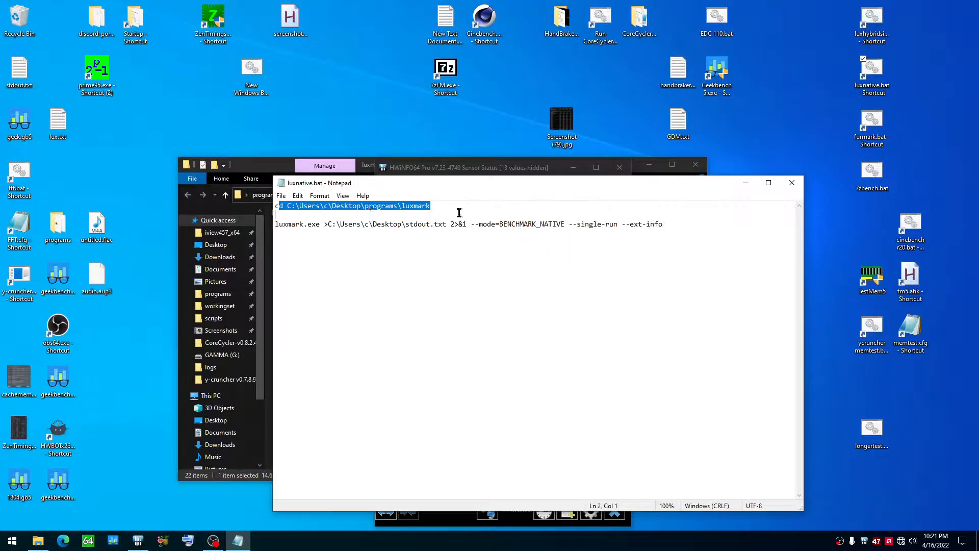
{"action": "left_click", "coordinate": [428, 207]}
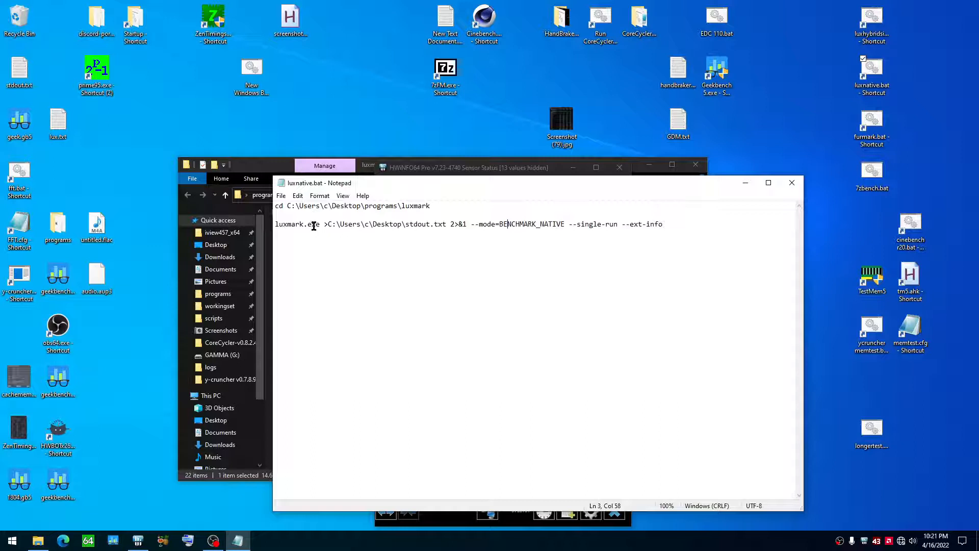
Step: Review the output redirection to stdout.txt in the script, and open and close stdout.txt from the desktop
{"action": "left_click_drag", "start_coordinate": [325, 223], "coordinate": [444, 220]}
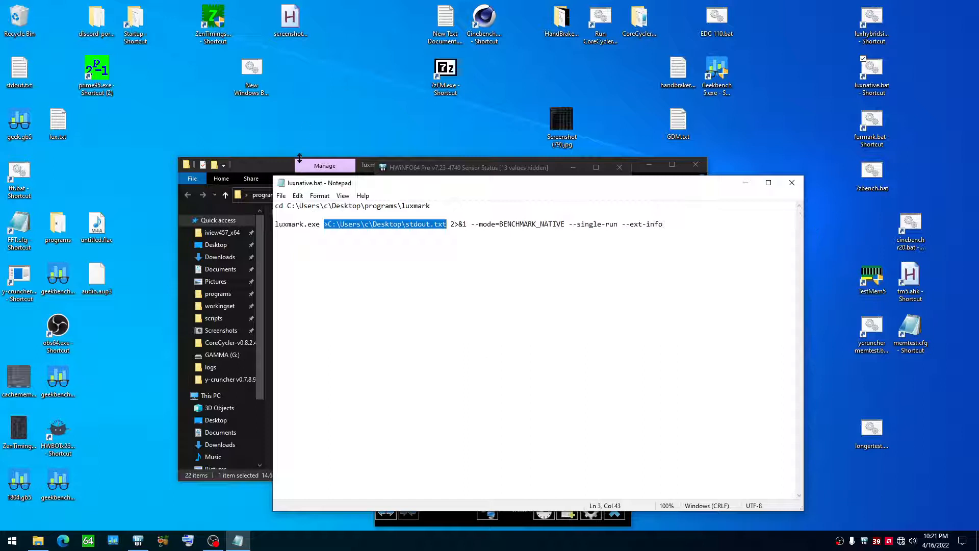
{"action": "left_click", "coordinate": [439, 225]}
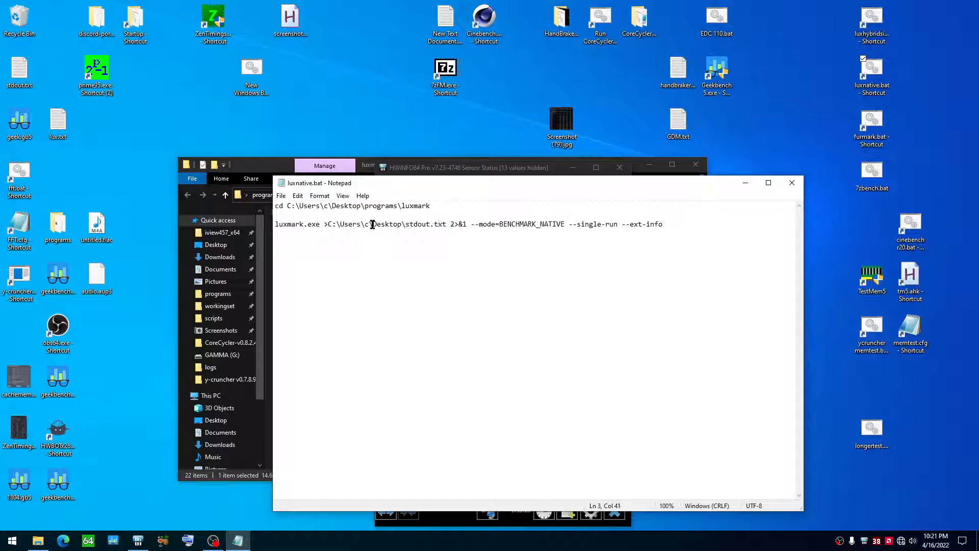
{"action": "right_click", "coordinate": [23, 77]}
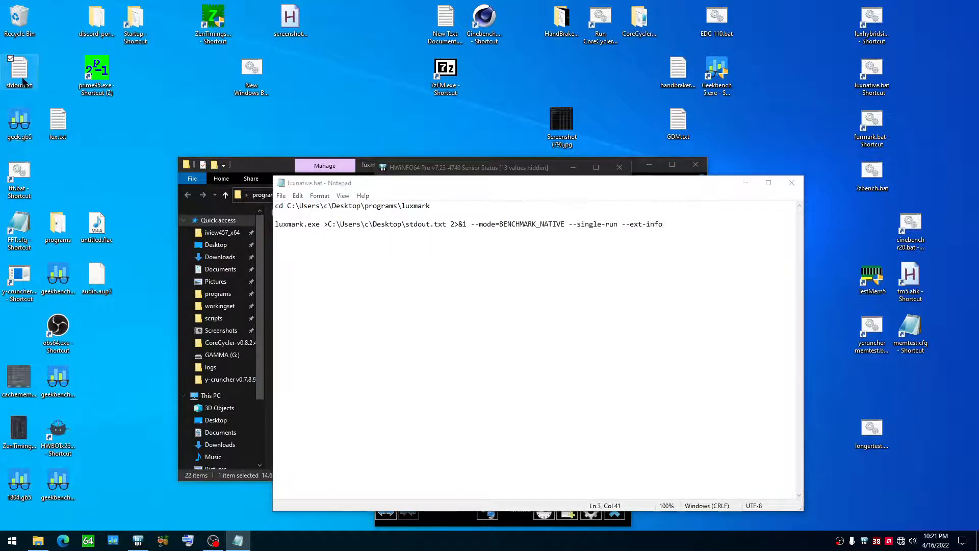
{"action": "left_click", "coordinate": [106, 108]}
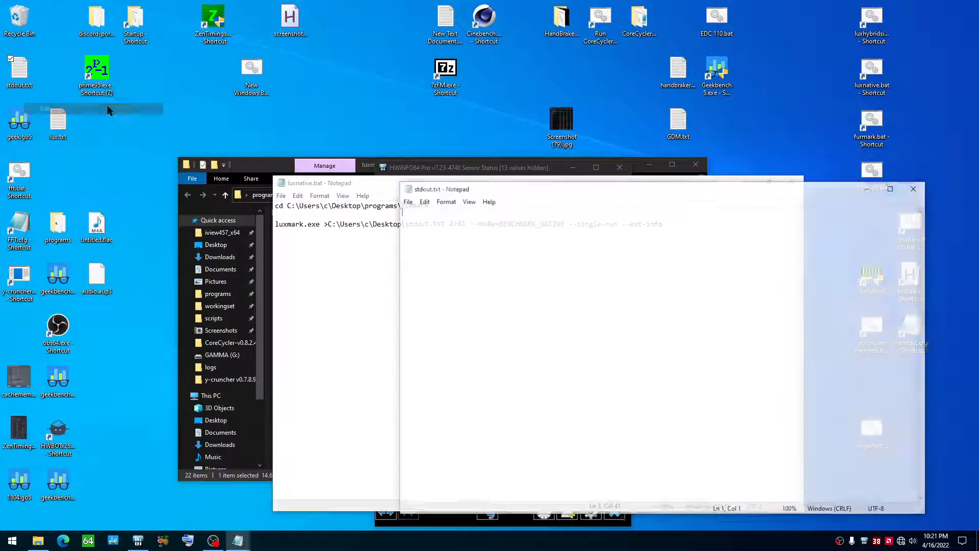
{"action": "left_click", "coordinate": [916, 187]}
{"action": "left_click", "coordinate": [531, 232]}
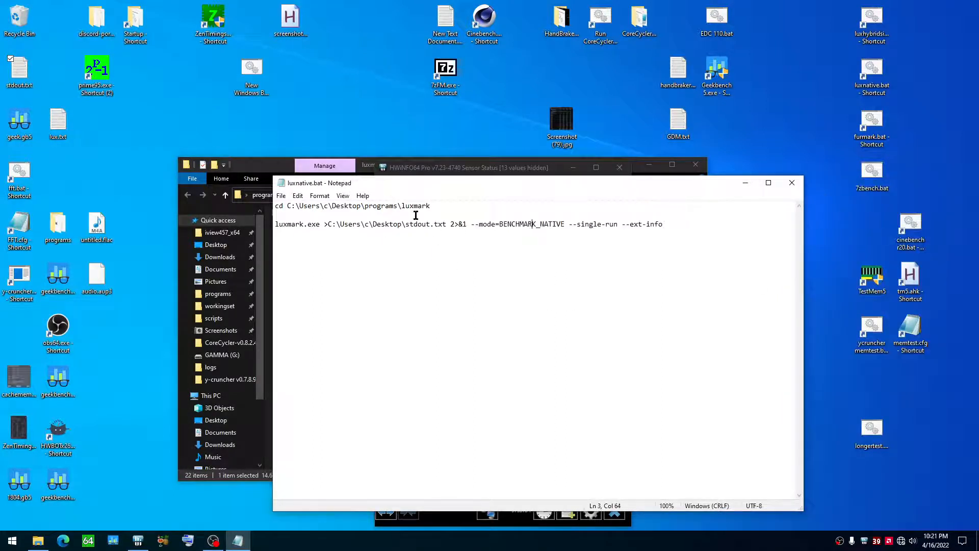
Step: Highlight the --mode=BENCHMARK_NATIVE option and its value in luxnative.bat to examine the benchmark mode
{"action": "left_click_drag", "start_coordinate": [470, 224], "coordinate": [586, 225]}
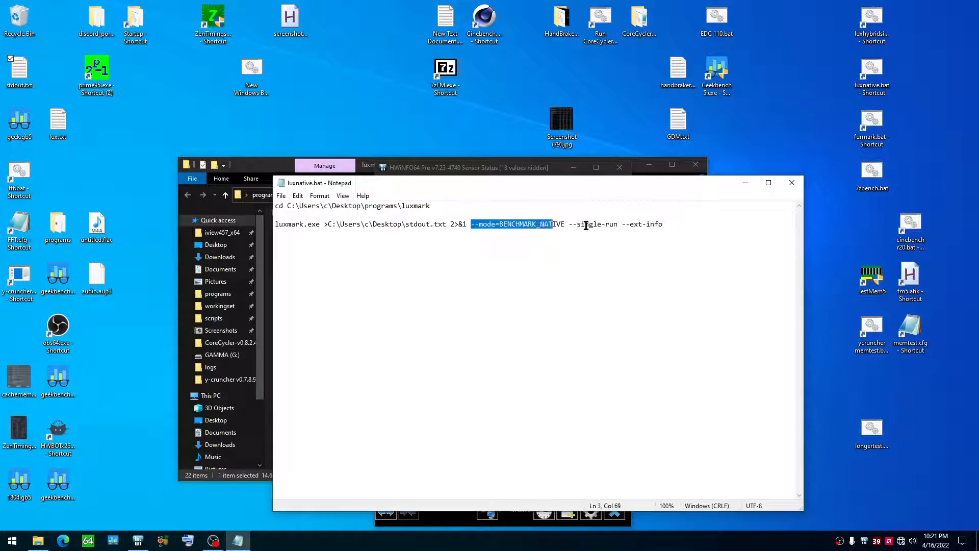
{"action": "left_click", "coordinate": [552, 225]}
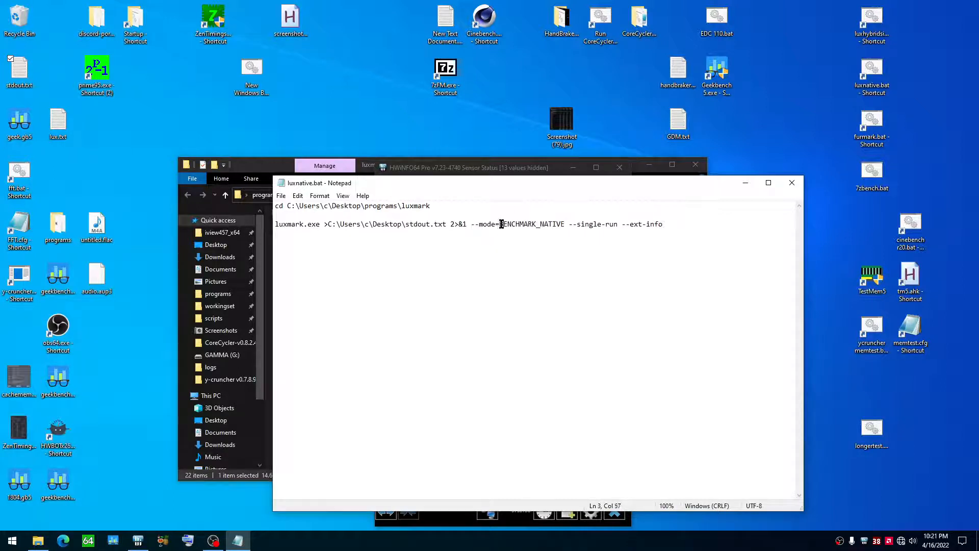
{"action": "left_click_drag", "start_coordinate": [499, 225], "coordinate": [566, 225]}
{"action": "left_click", "coordinate": [557, 256]}
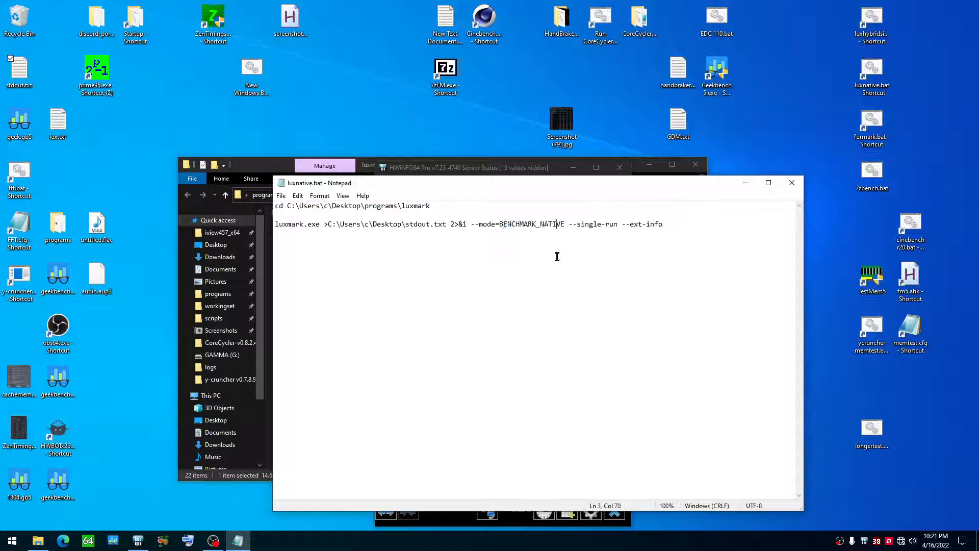
Step: Change the mode in luxnative.bat to BENCHMARK_HYBRID and save the file
{"action": "left_click", "coordinate": [500, 224]}
{"action": "left_click_drag", "start_coordinate": [540, 225], "coordinate": [565, 225]}
{"action": "type", "text": "hu"}
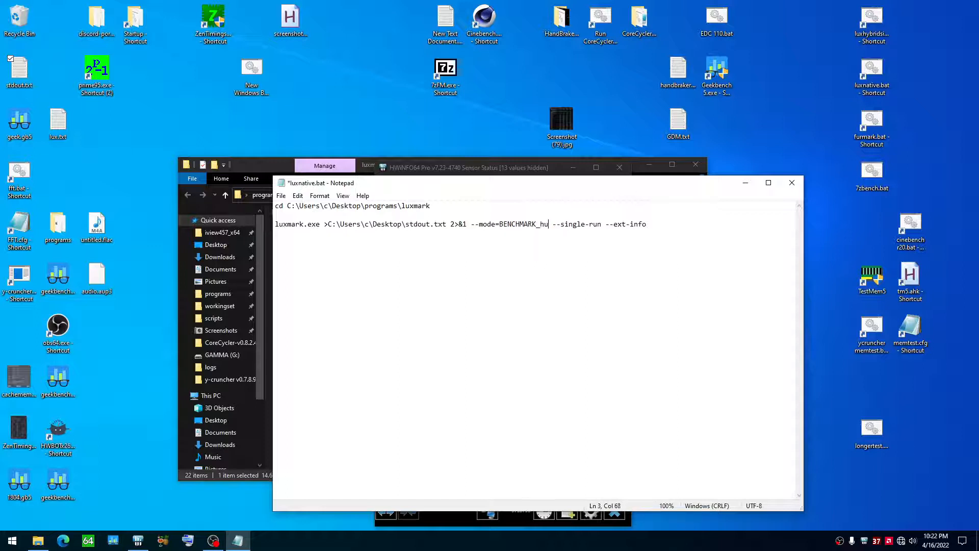
{"action": "key", "text": "BackSpace"}
{"action": "type", "text": "y"}
{"action": "key", "text": "BackSpace"}
{"action": "key", "text": "BackSpace"}
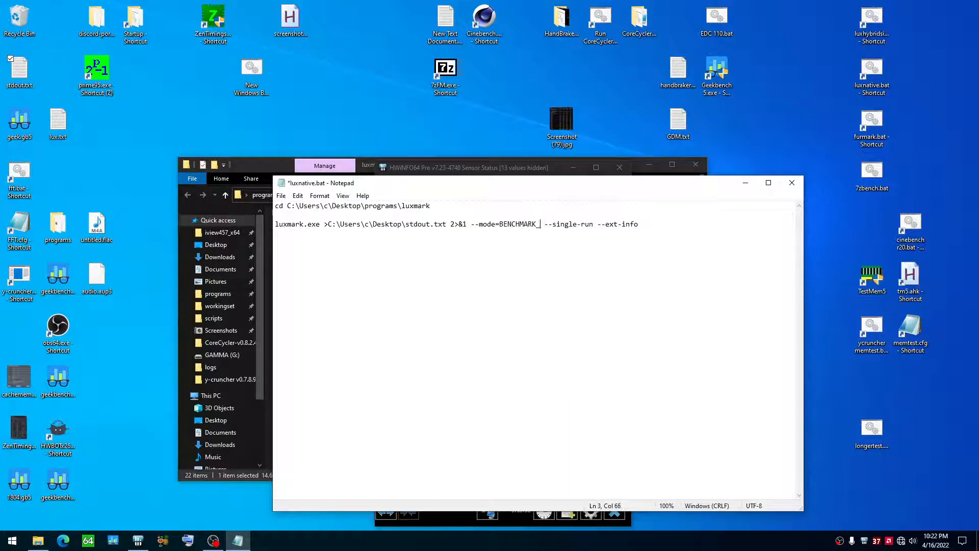
{"action": "type", "text": "HYBRID"}
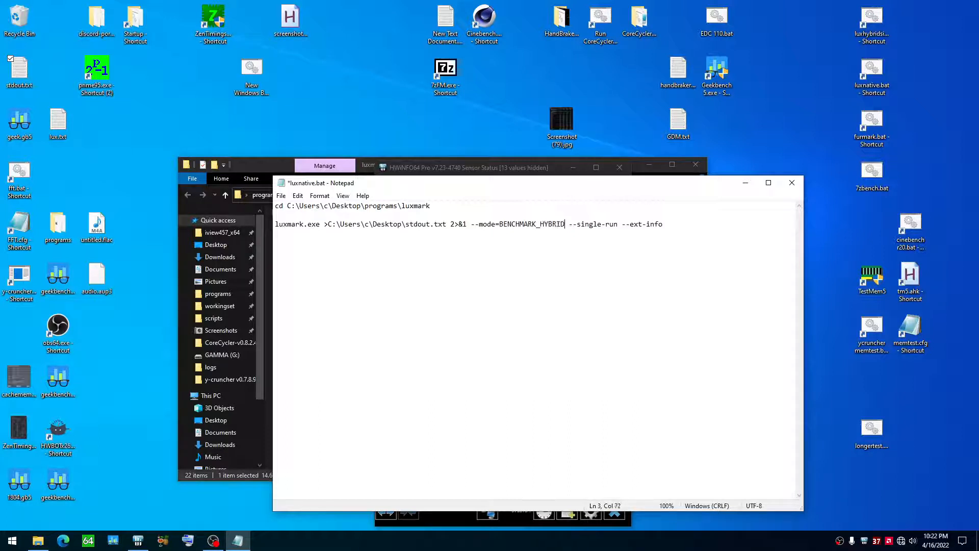
{"action": "key", "text": "ctrl+s"}
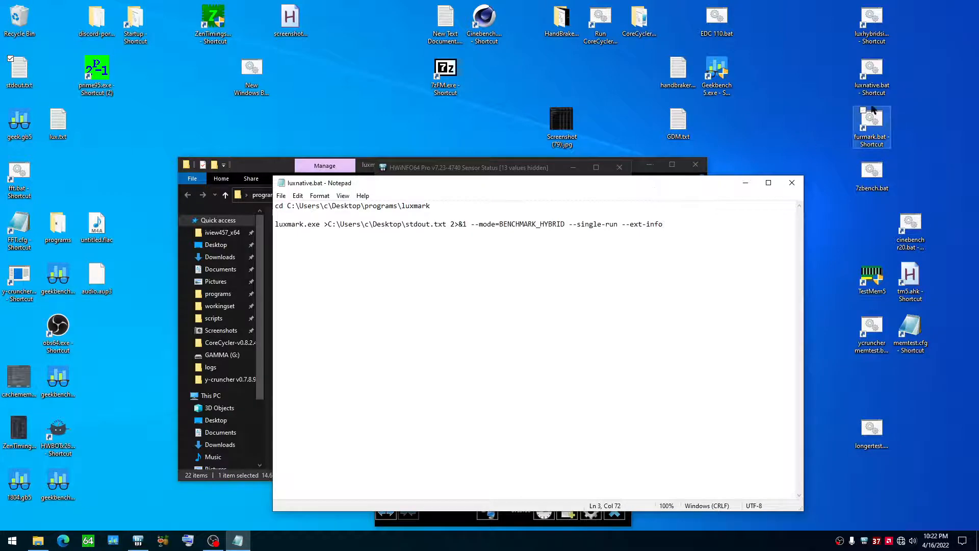
Step: Run the luxnative.bat shortcut, and bring its console window in front of LuxMark
{"action": "right_click", "coordinate": [871, 82]}
{"action": "left_click", "coordinate": [873, 90]}
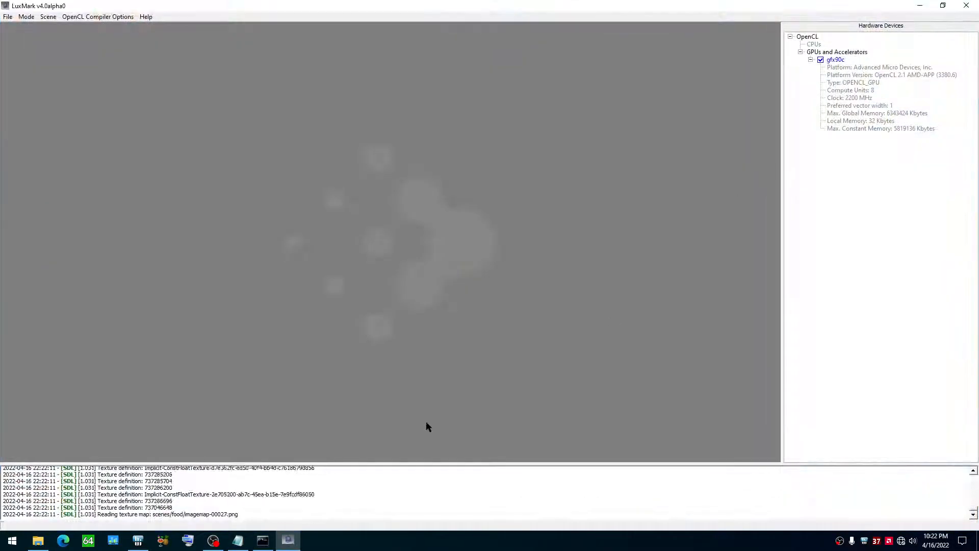
{"action": "left_click", "coordinate": [271, 541]}
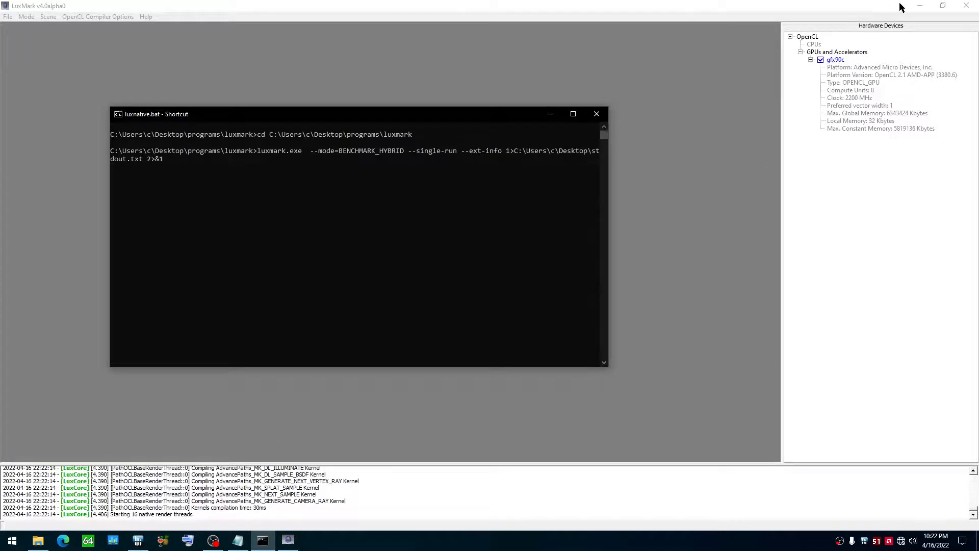
Step: Minimize LuxMark and highlight the output redirection to stdout.txt in luxnative.bat to examine it
{"action": "left_click", "coordinate": [918, 6]}
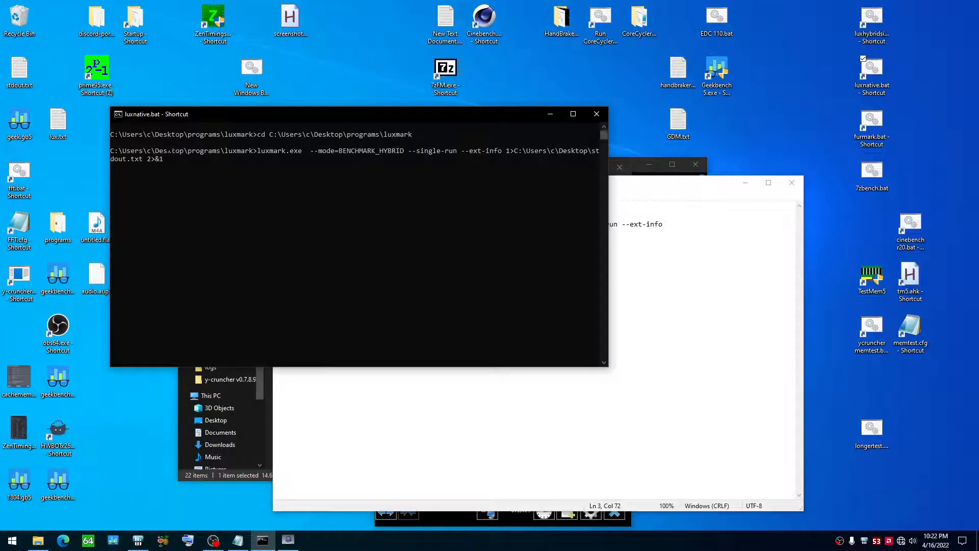
{"action": "right_click", "coordinate": [15, 82]}
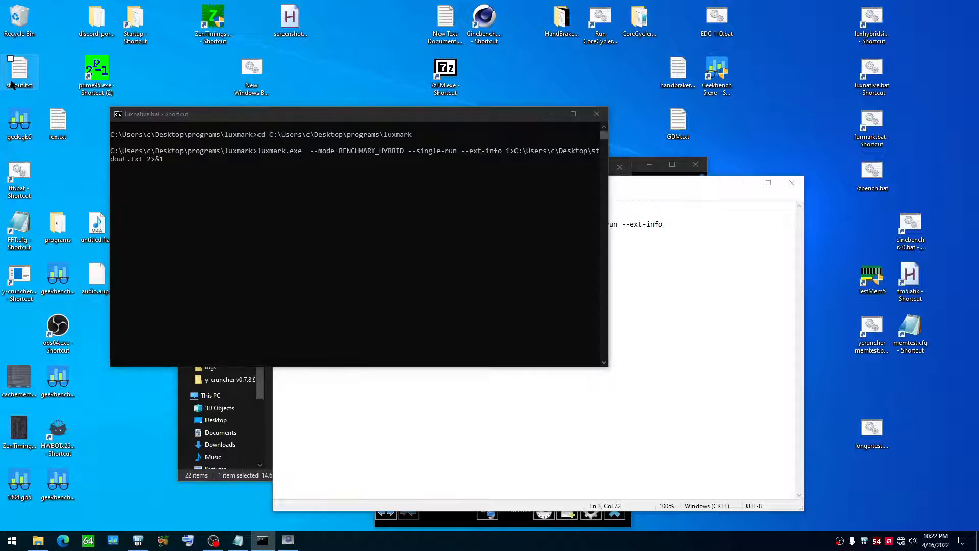
{"action": "left_click", "coordinate": [407, 386]}
{"action": "left_click", "coordinate": [744, 258]}
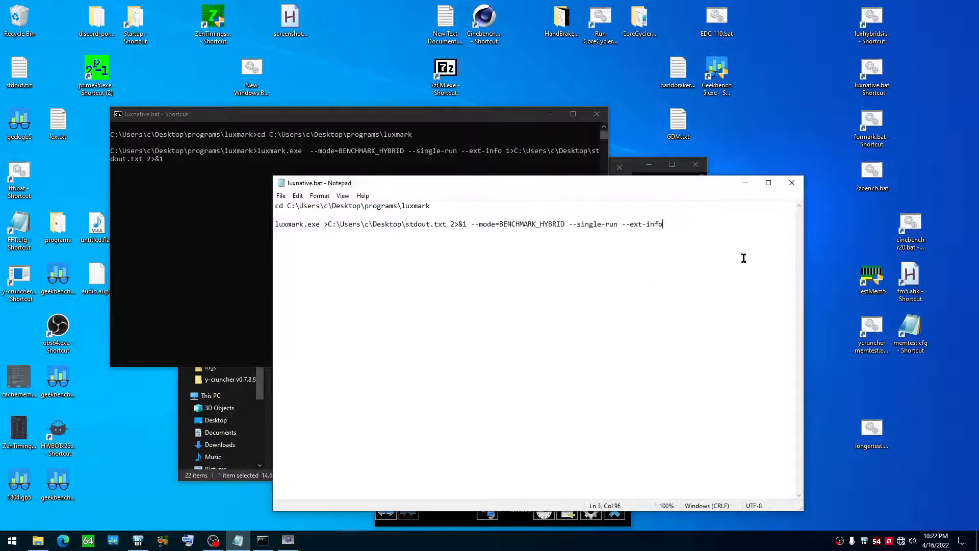
{"action": "key", "text": "Return"}
{"action": "key", "text": "BackSpace"}
{"action": "key", "text": "BackSpace"}
{"action": "left_click_drag", "start_coordinate": [446, 225], "coordinate": [320, 227]}
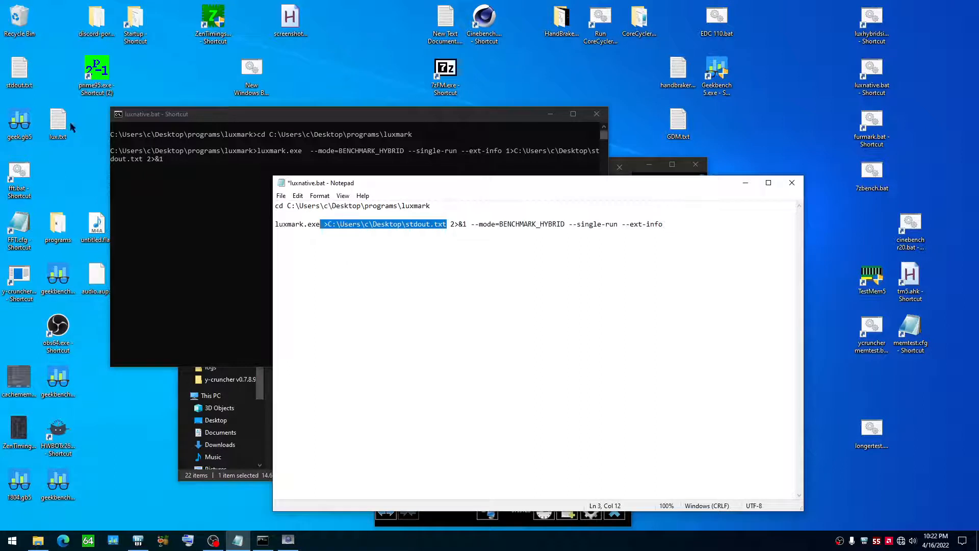
{"action": "right_click", "coordinate": [19, 77]}
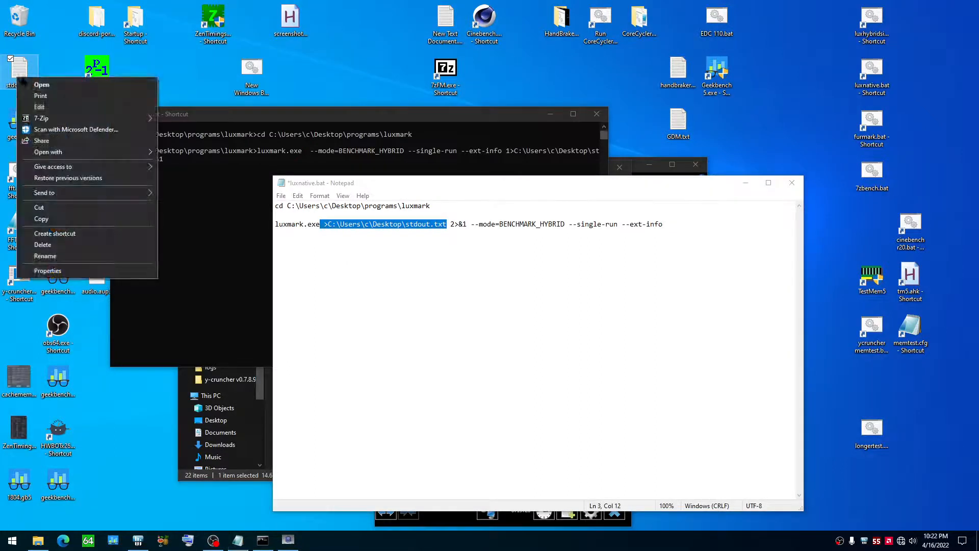
{"action": "left_click", "coordinate": [493, 303]}
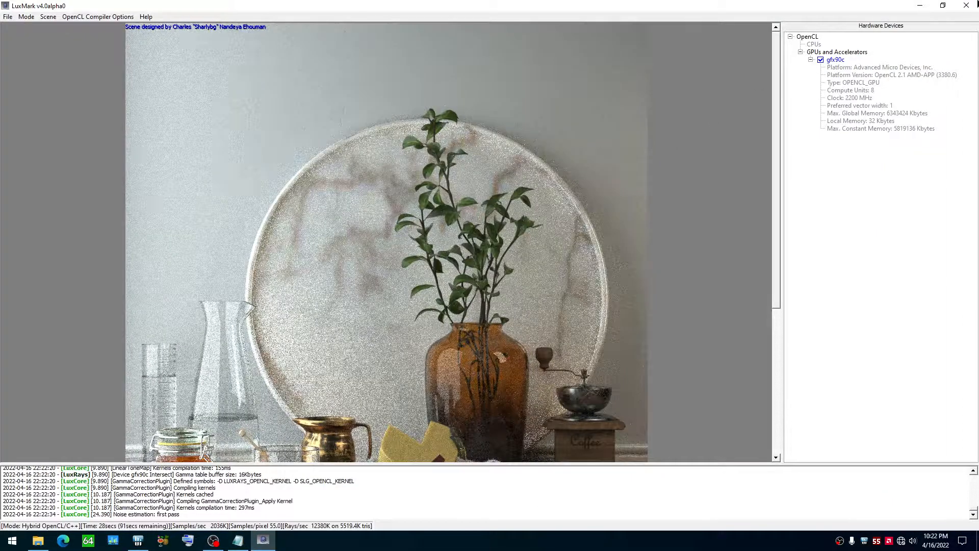
Step: Close LuxMark, and close luxnative.bat without saving the pending changes
{"action": "left_click", "coordinate": [977, 4]}
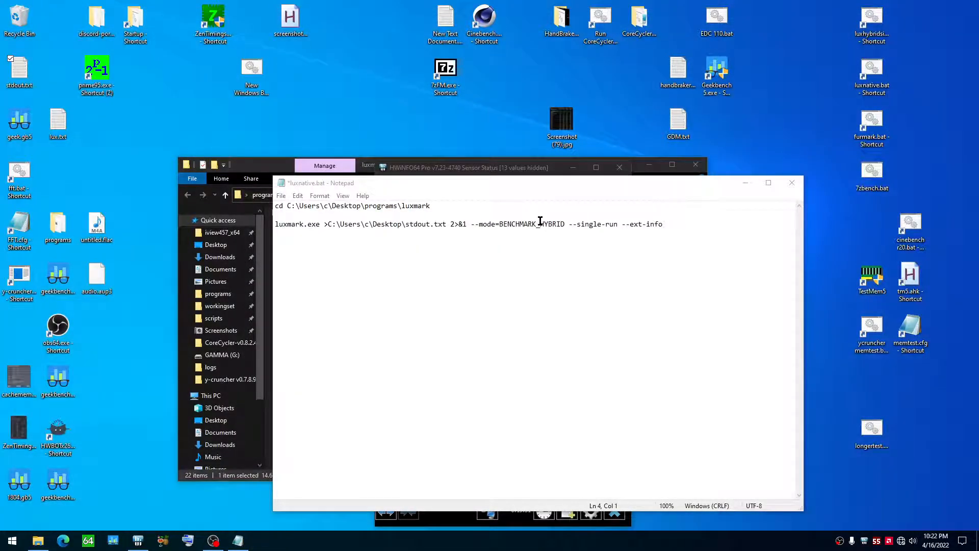
{"action": "mouse_move", "coordinate": [541, 224]}
{"action": "left_mouse_down"}
{"action": "mouse_move", "coordinate": [561, 224]}
{"action": "mouse_move", "coordinate": [549, 230]}
{"action": "left_mouse_up"}
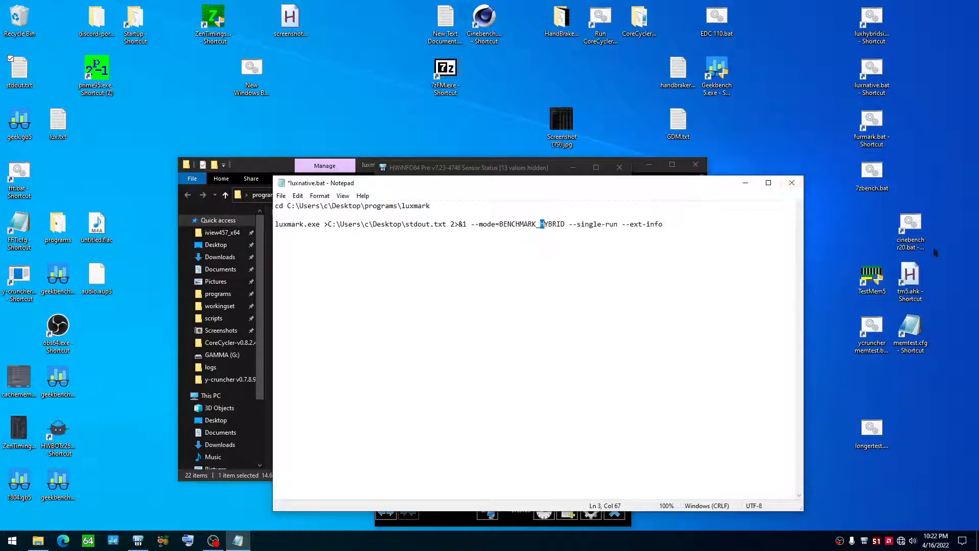
{"action": "left_click", "coordinate": [799, 183]}
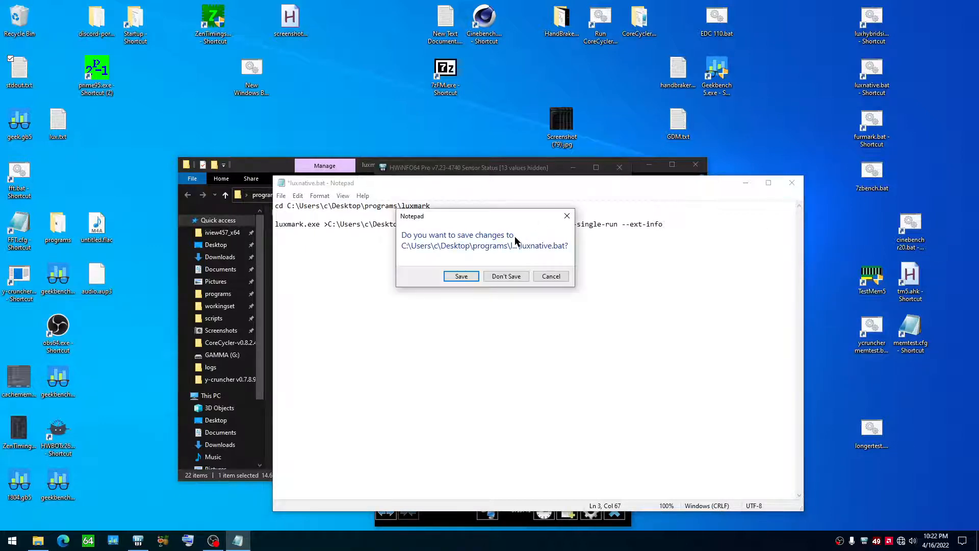
{"action": "left_click", "coordinate": [507, 276]}
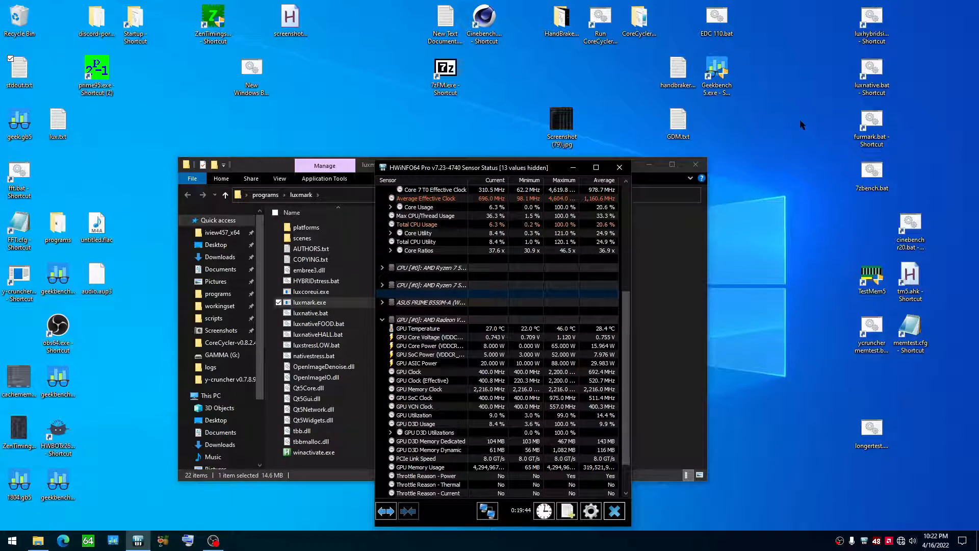
{"action": "right_click", "coordinate": [879, 31]}
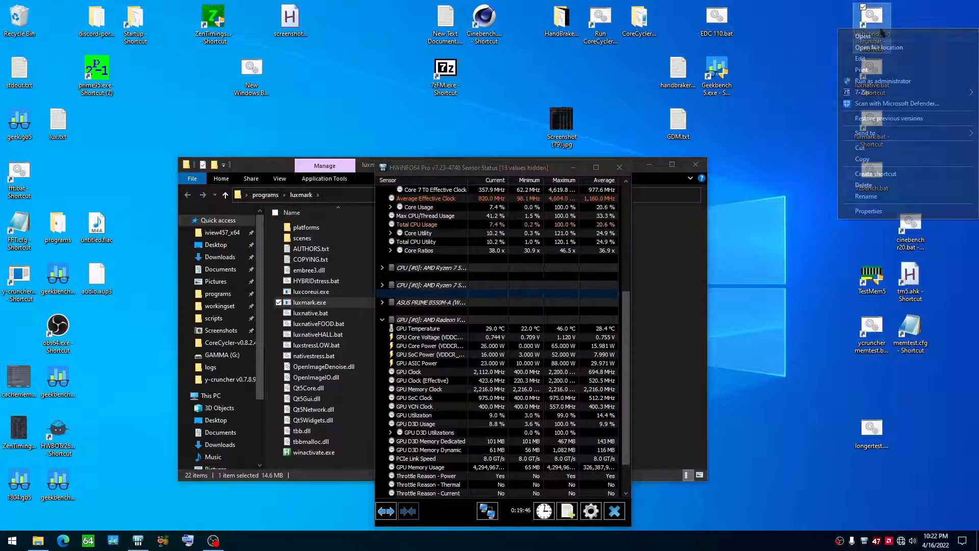
{"action": "left_click", "coordinate": [860, 58]}
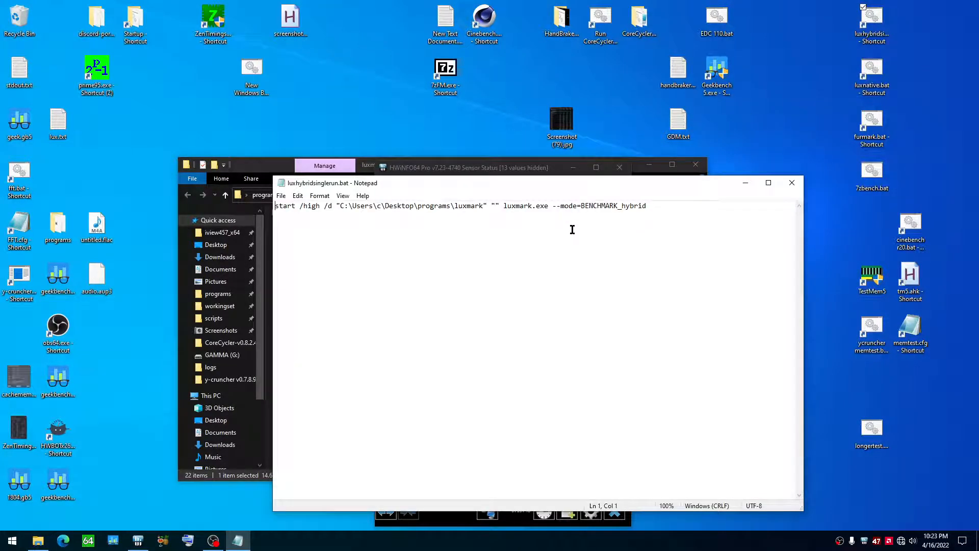
{"action": "left_click", "coordinate": [791, 182]}
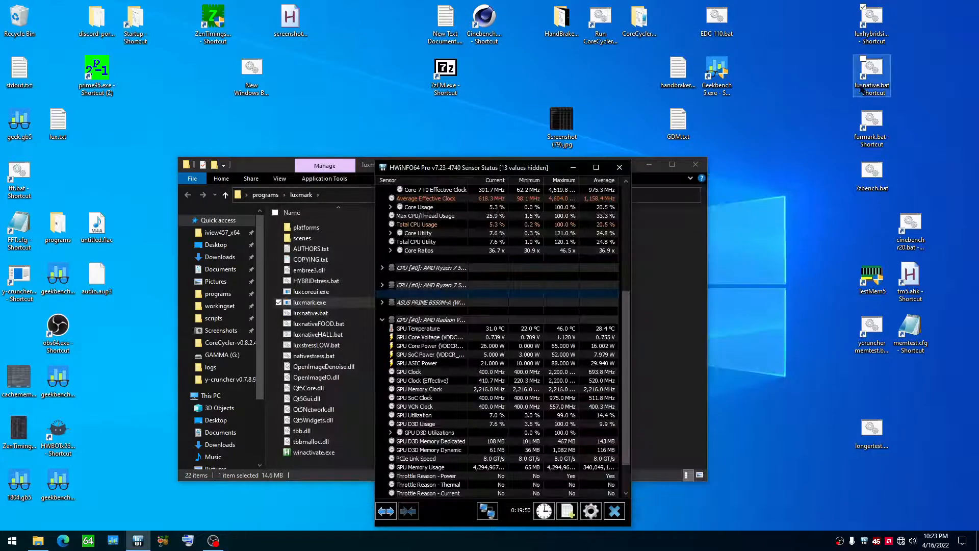
Step: Open the luxhybridsinglerun.bat shortcut for editing and change the mode to STRESSTEST_HYBRID
{"action": "right_click", "coordinate": [872, 35]}
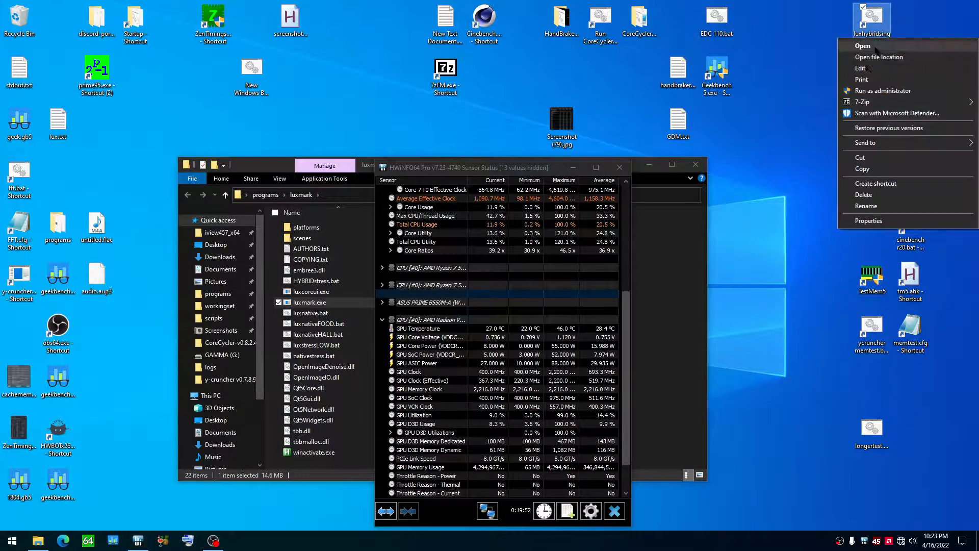
{"action": "left_click", "coordinate": [861, 68]}
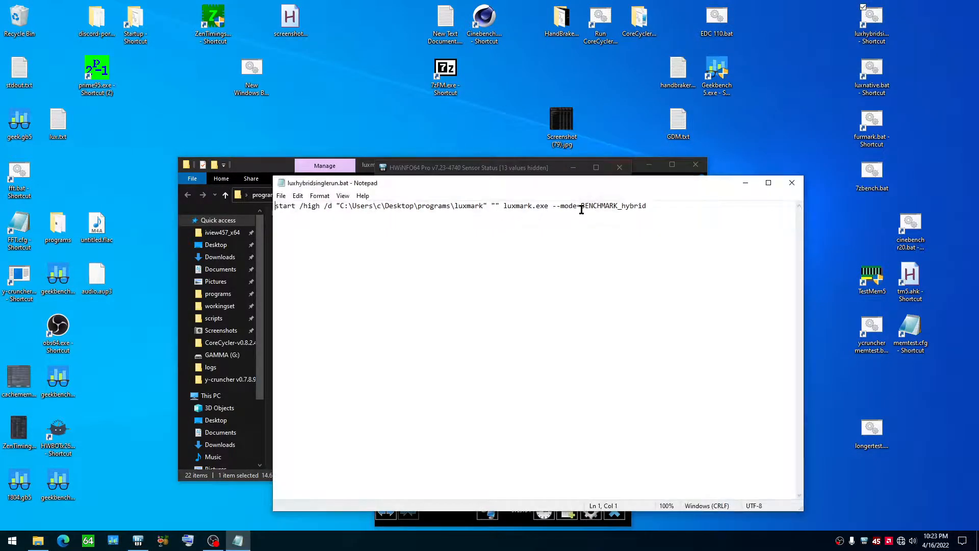
{"action": "left_click_drag", "start_coordinate": [663, 209], "coordinate": [622, 209]}
{"action": "key", "text": "BackSpace"}
{"action": "type", "text": "HYBRID"}
{"action": "left_click", "coordinate": [585, 205]}
{"action": "left_click_drag", "start_coordinate": [584, 205], "coordinate": [618, 205]}
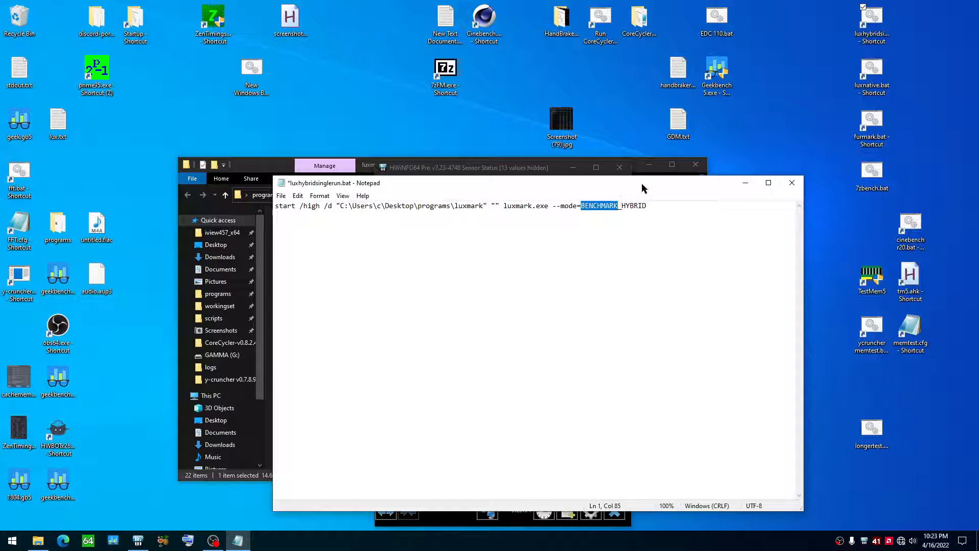
{"action": "type", "text": "STRESSTEST"}
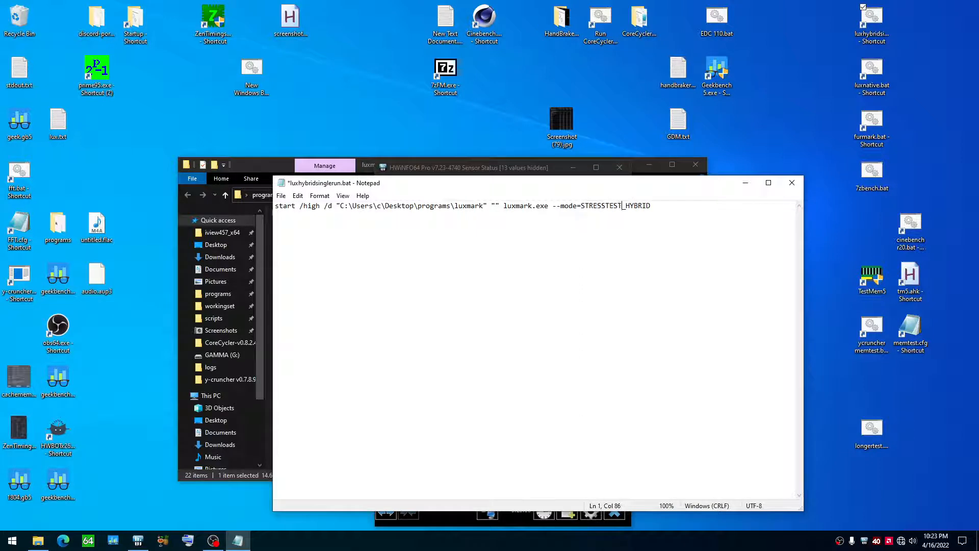
Step: Highlight the start command's /high priority option in luxhybridsinglerun.bat, and save the file
{"action": "left_click", "coordinate": [633, 206]}
{"action": "left_click_drag", "start_coordinate": [277, 208], "coordinate": [320, 206]}
{"action": "left_click", "coordinate": [315, 206]}
{"action": "left_click", "coordinate": [327, 210]}
{"action": "left_click", "coordinate": [299, 207]}
{"action": "left_click", "coordinate": [283, 197]}
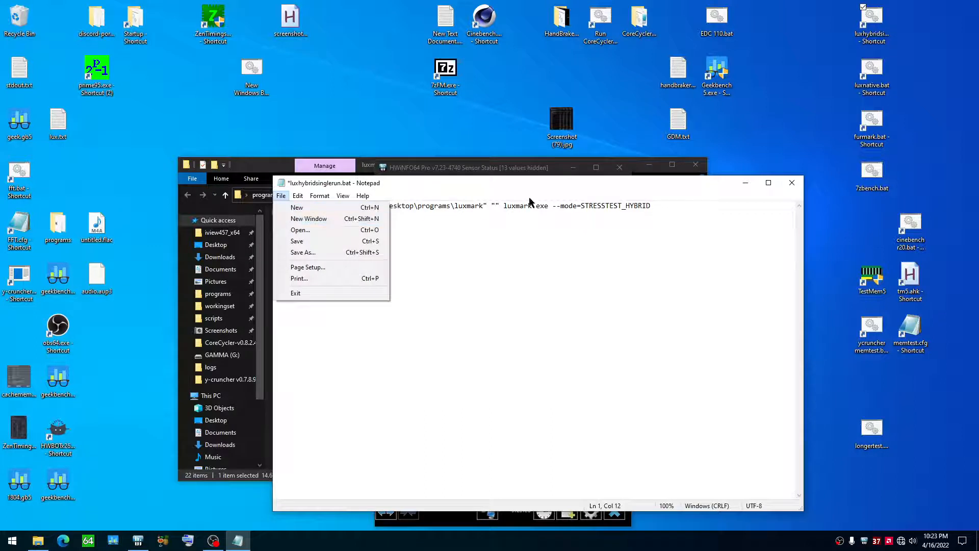
{"action": "left_click", "coordinate": [296, 242]}
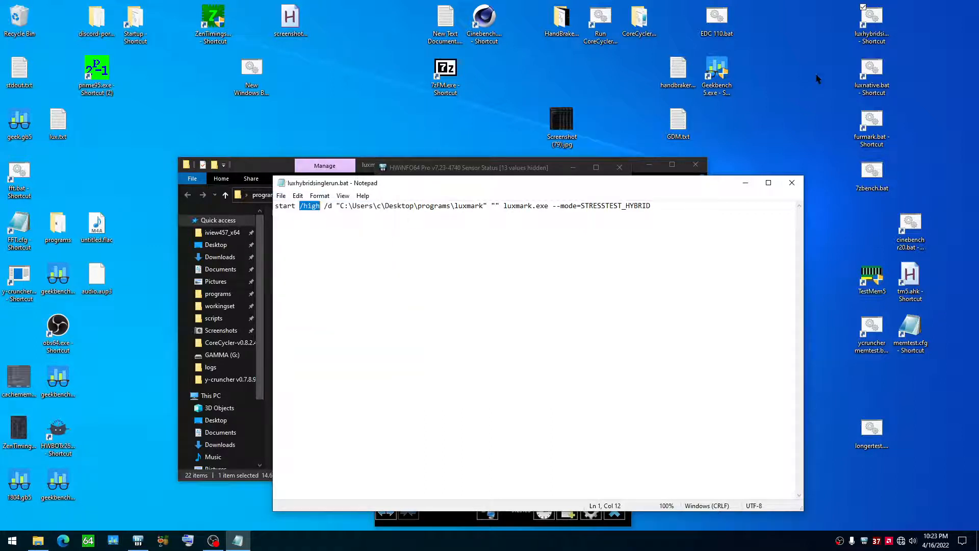
Step: Run the hybrid stress test from the luxhybridsinglerun.bat shortcut, then close LuxMark and the script
{"action": "right_click", "coordinate": [863, 34]}
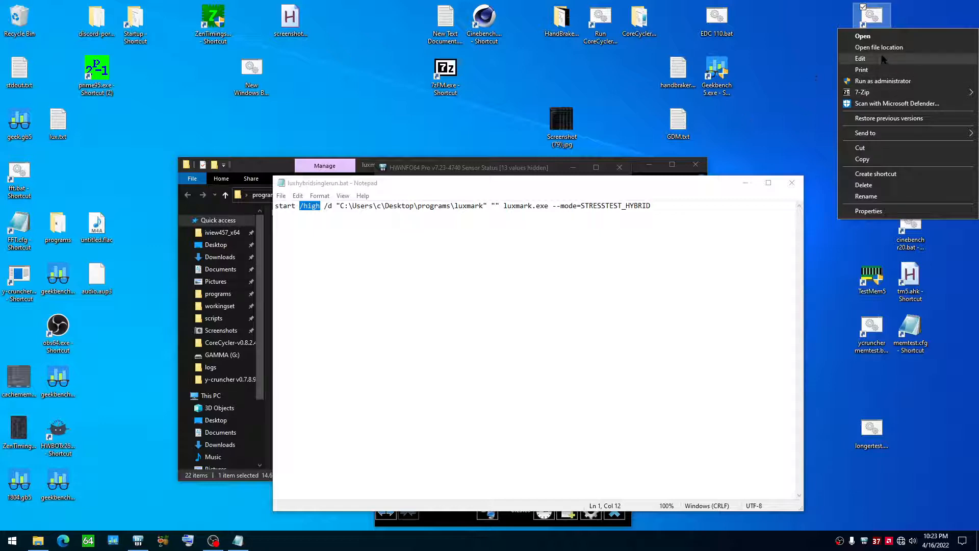
{"action": "left_click", "coordinate": [818, 61]}
{"action": "left_click", "coordinate": [874, 32]}
{"action": "double_click", "coordinate": [874, 37]}
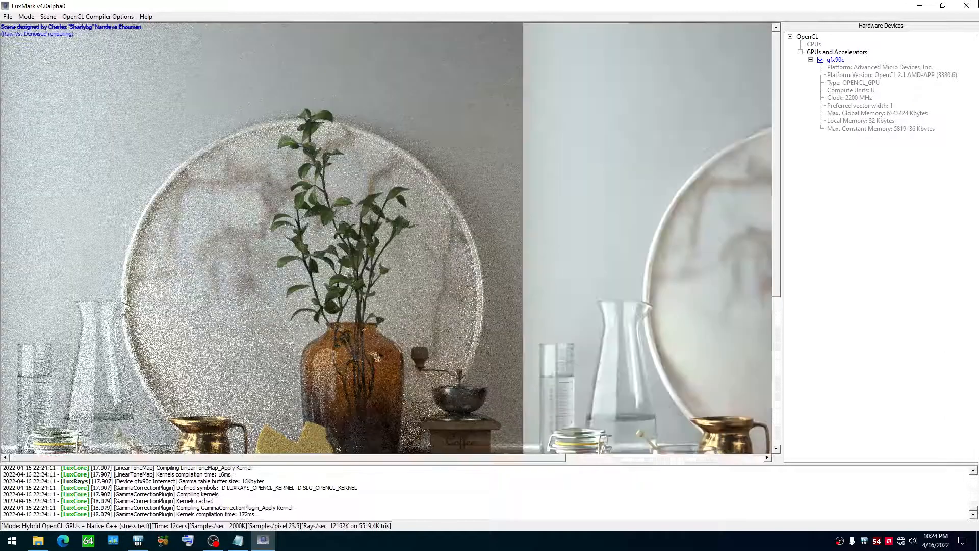
{"action": "left_click", "coordinate": [964, 11]}
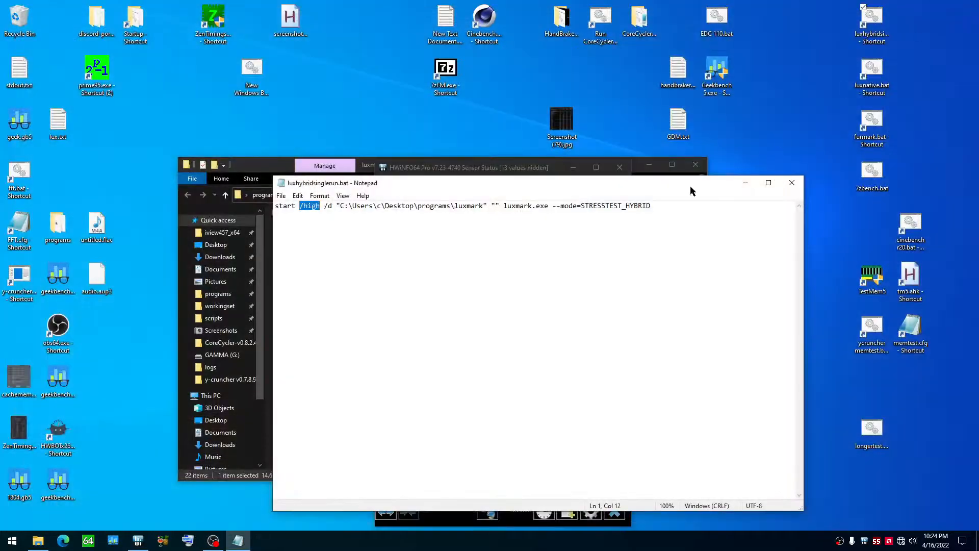
{"action": "left_click", "coordinate": [793, 184]}
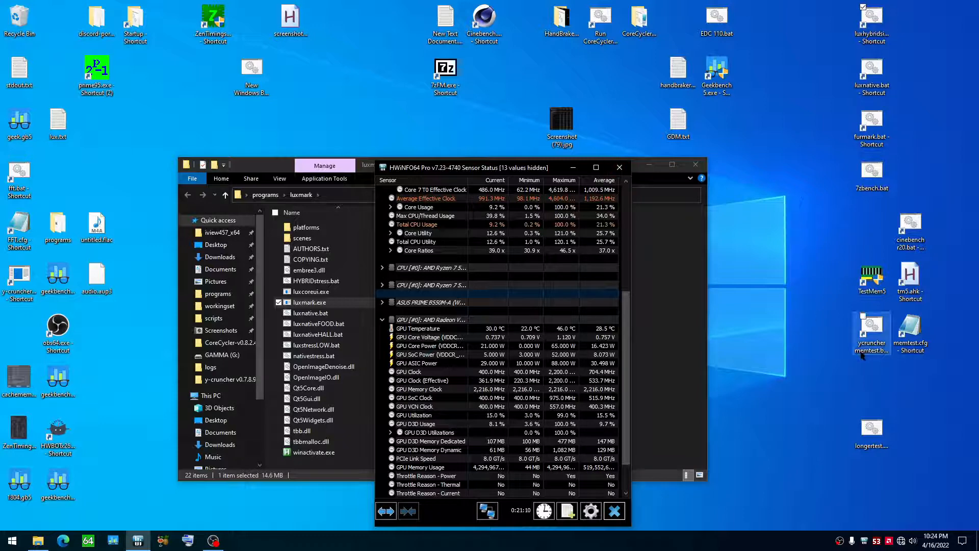
Step: Open memtest.cfg for editing and examine its logical cores and test duration settings
{"action": "left_click", "coordinate": [866, 337]}
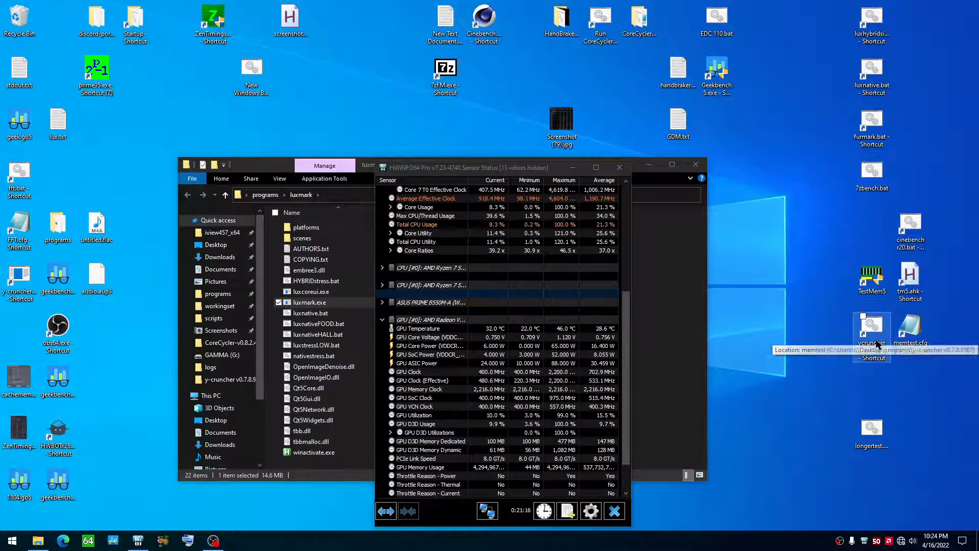
{"action": "right_click", "coordinate": [903, 343]}
{"action": "left_click", "coordinate": [792, 359]}
{"action": "right_click", "coordinate": [900, 335]}
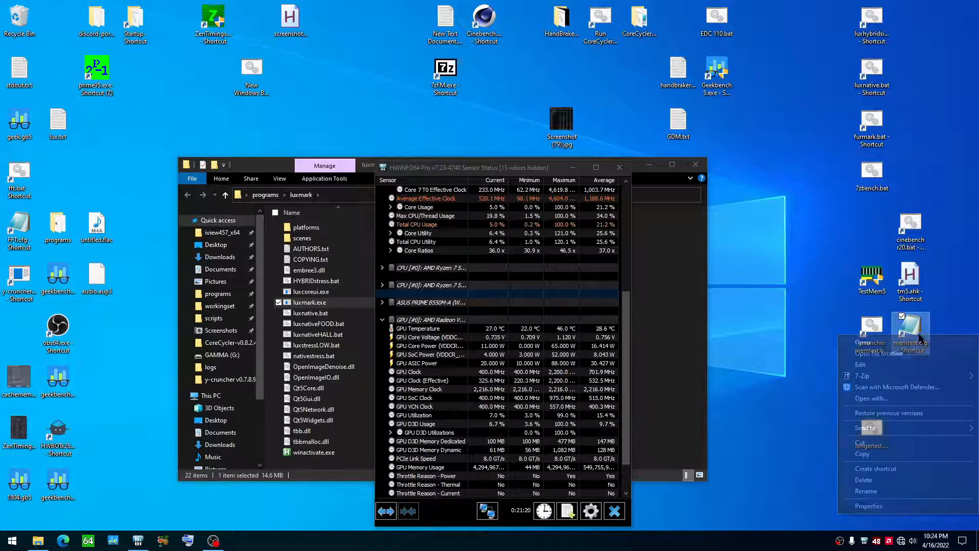
{"action": "left_click", "coordinate": [884, 365]}
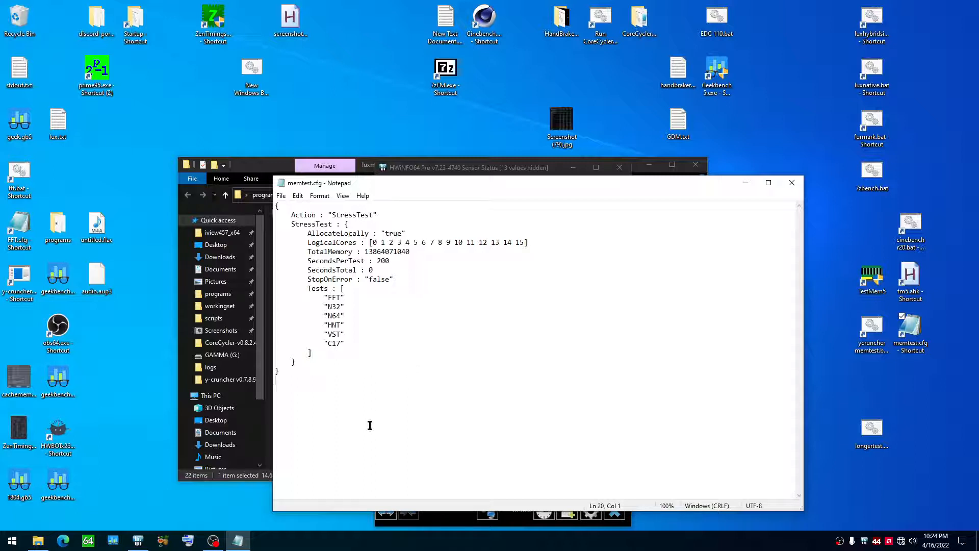
{"action": "left_click_drag", "start_coordinate": [370, 425], "coordinate": [276, 205]}
{"action": "left_click_drag", "start_coordinate": [324, 270], "coordinate": [329, 270]}
{"action": "left_click_drag", "start_coordinate": [528, 242], "coordinate": [372, 239]}
{"action": "left_click_drag", "start_coordinate": [433, 261], "coordinate": [436, 265]}
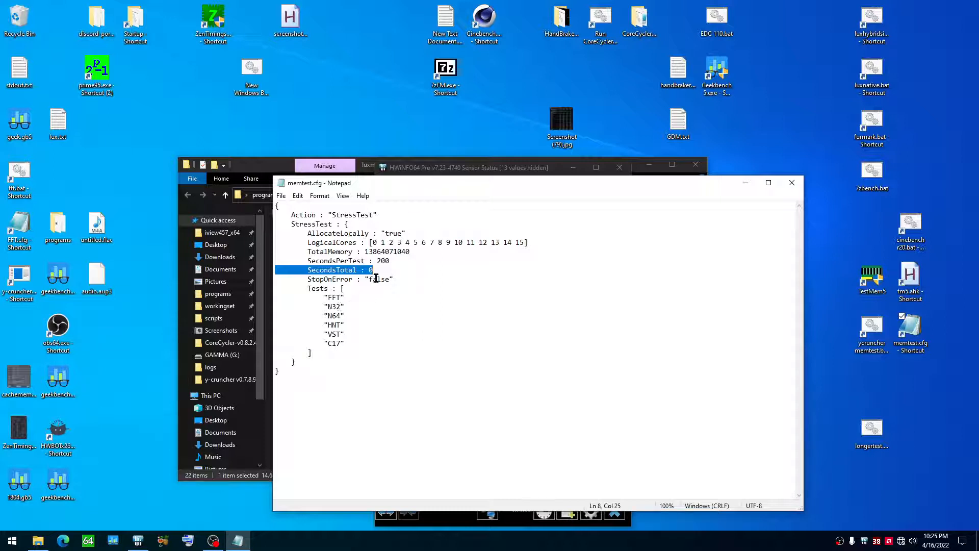
Step: Highlight the StopOnError value and the Tests list from FFT to C17, and close memtest.cfg
{"action": "left_click_drag", "start_coordinate": [367, 279], "coordinate": [395, 280]}
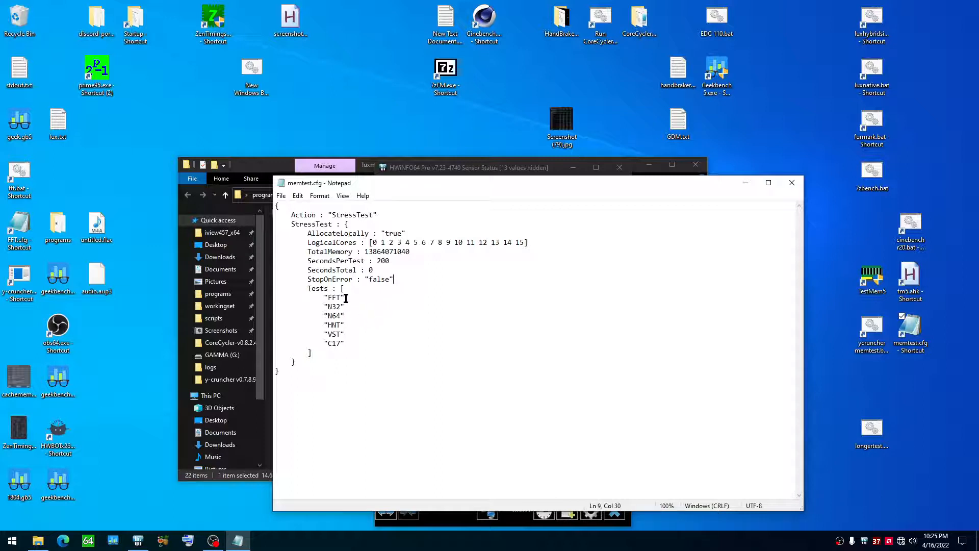
{"action": "left_click_drag", "start_coordinate": [323, 298], "coordinate": [354, 343]}
{"action": "left_click", "coordinate": [355, 342]}
{"action": "left_click_drag", "start_coordinate": [321, 298], "coordinate": [353, 343]}
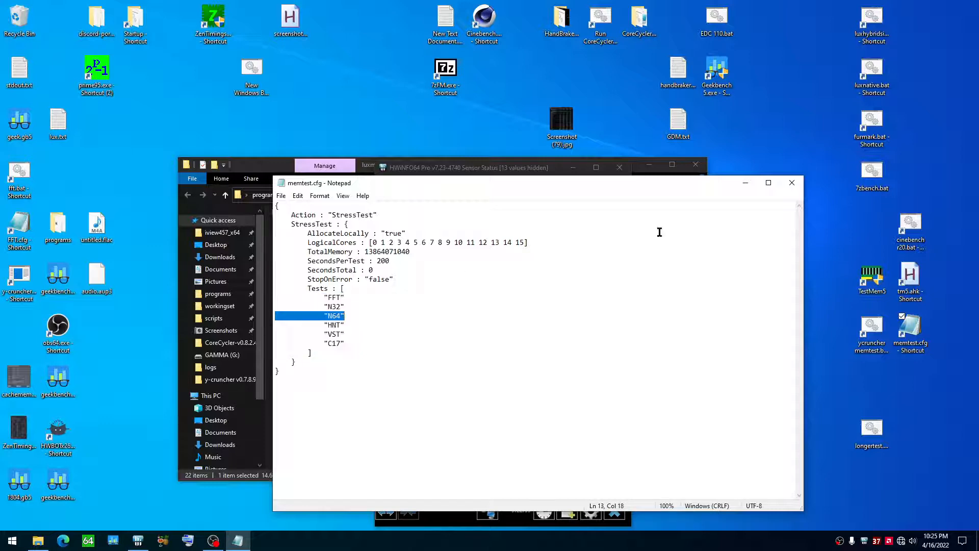
{"action": "left_click", "coordinate": [792, 182]}
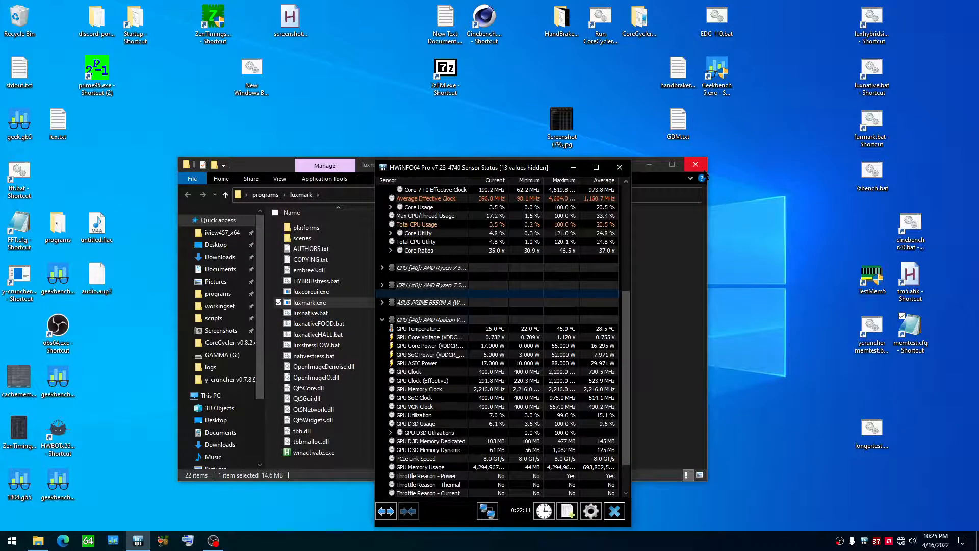
Step: Close the luxmark folder window, and briefly reopen and close memtest.cfg
{"action": "left_click", "coordinate": [702, 171]}
{"action": "right_click", "coordinate": [905, 320]}
{"action": "left_click", "coordinate": [882, 351]}
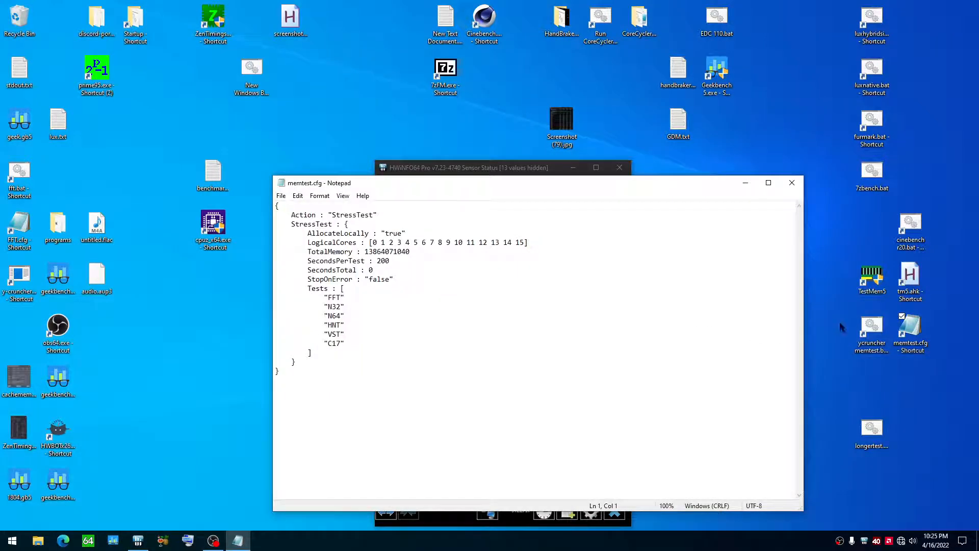
{"action": "left_click", "coordinate": [792, 183]}
Step: Open the file location of the ycruncher memtest.bat shortcut and open memtest.bat for editing
{"action": "right_click", "coordinate": [871, 330]}
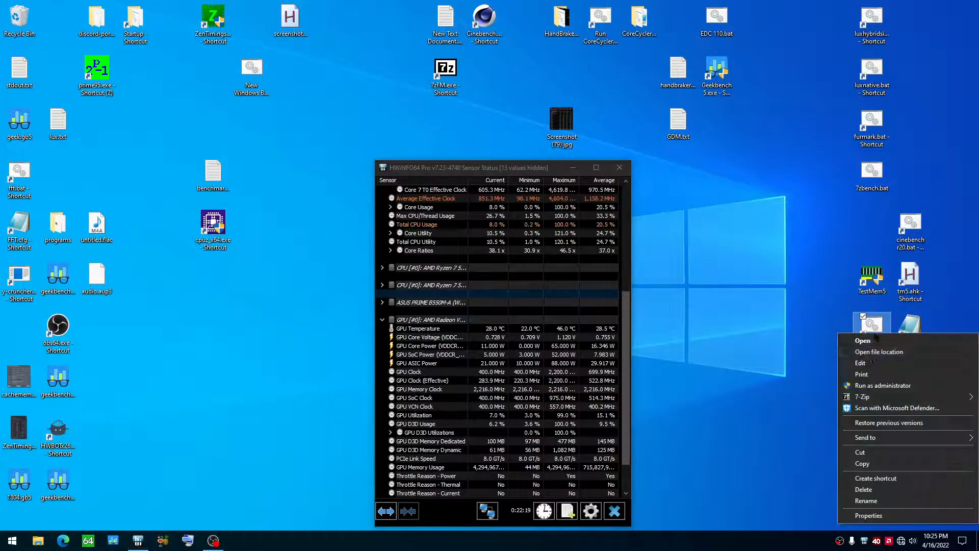
{"action": "left_click", "coordinate": [871, 355]}
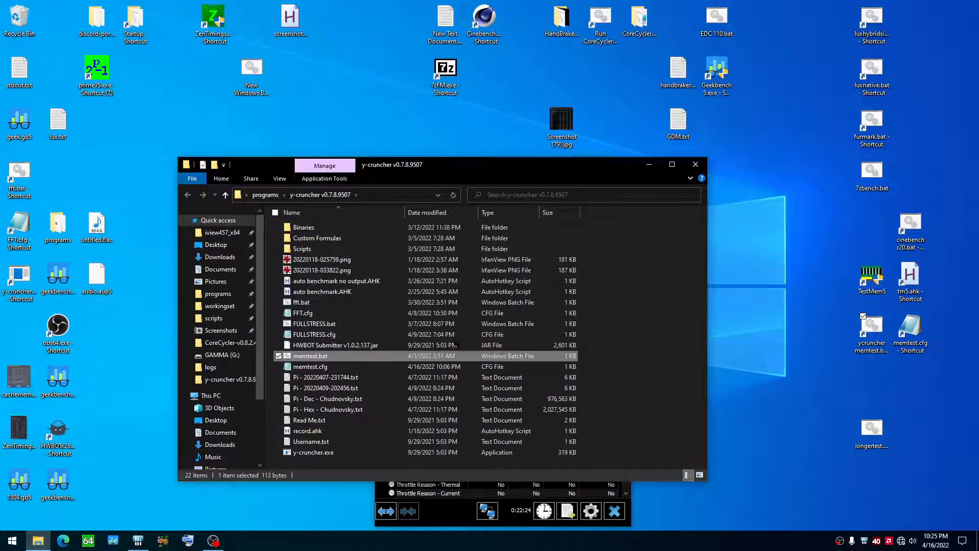
{"action": "right_click", "coordinate": [302, 360]}
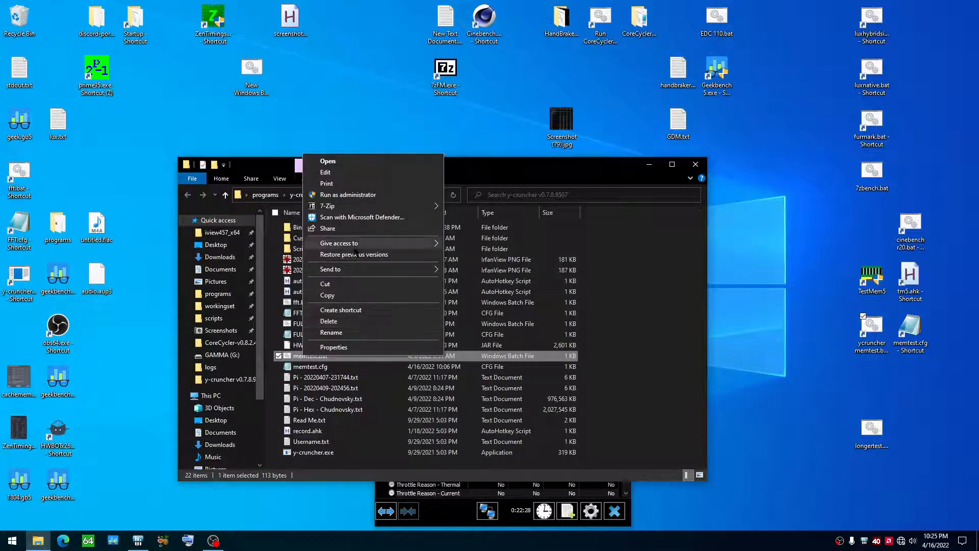
{"action": "left_click", "coordinate": [351, 172]}
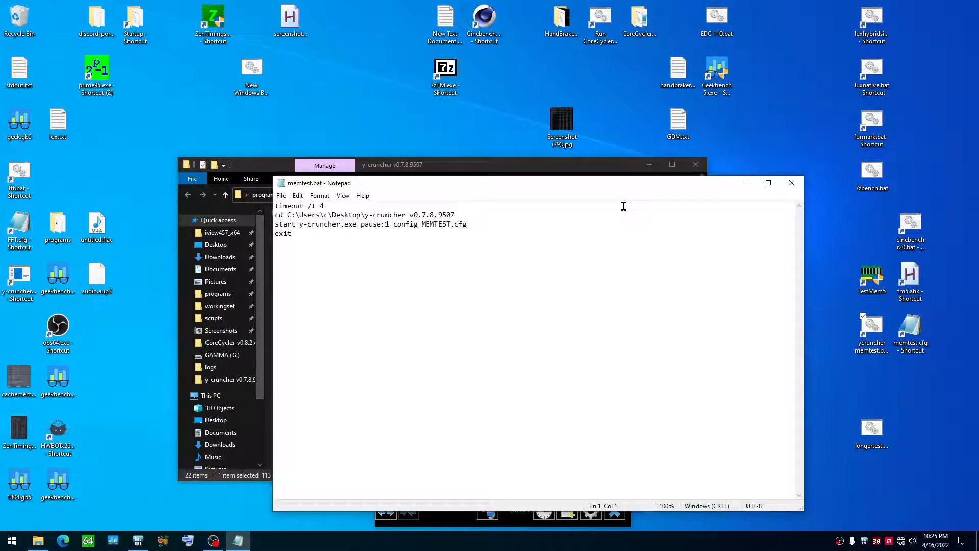
Step: Highlight the timeout /t 4 line and the cd line pointing to the y-cruncher folder in memtest.bat
{"action": "left_click", "coordinate": [327, 207]}
{"action": "key", "text": "shift+Home"}
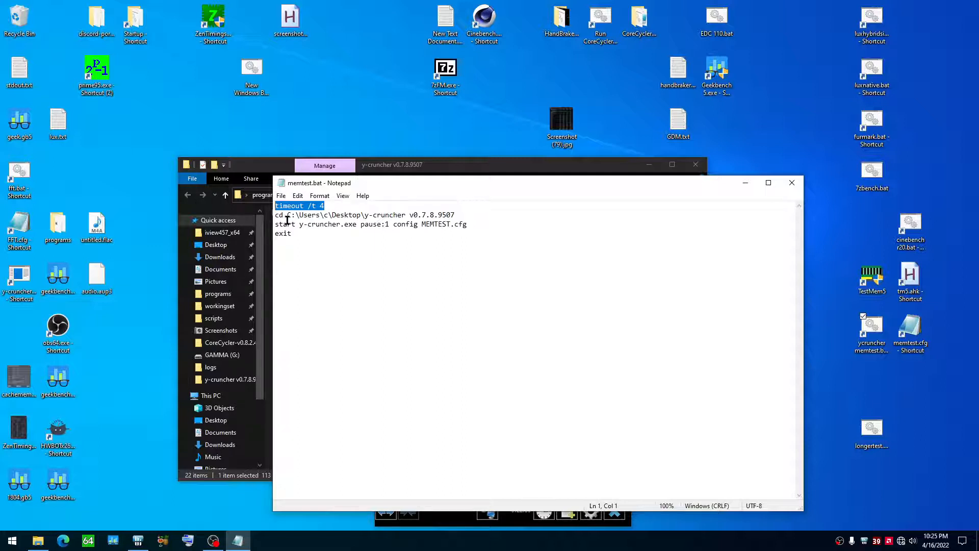
{"action": "left_click_drag", "start_coordinate": [275, 215], "coordinate": [451, 215]}
{"action": "left_click", "coordinate": [462, 212]}
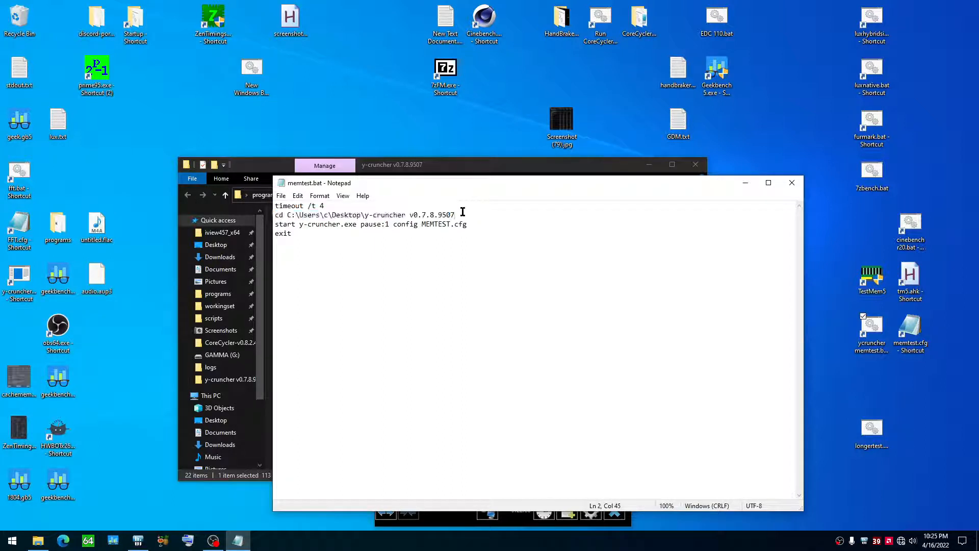
Step: Highlight the y-cruncher start line in memtest.bat, singling out its pause:1 argument
{"action": "double_click", "coordinate": [282, 225]}
{"action": "left_click_drag", "start_coordinate": [360, 225], "coordinate": [467, 224]}
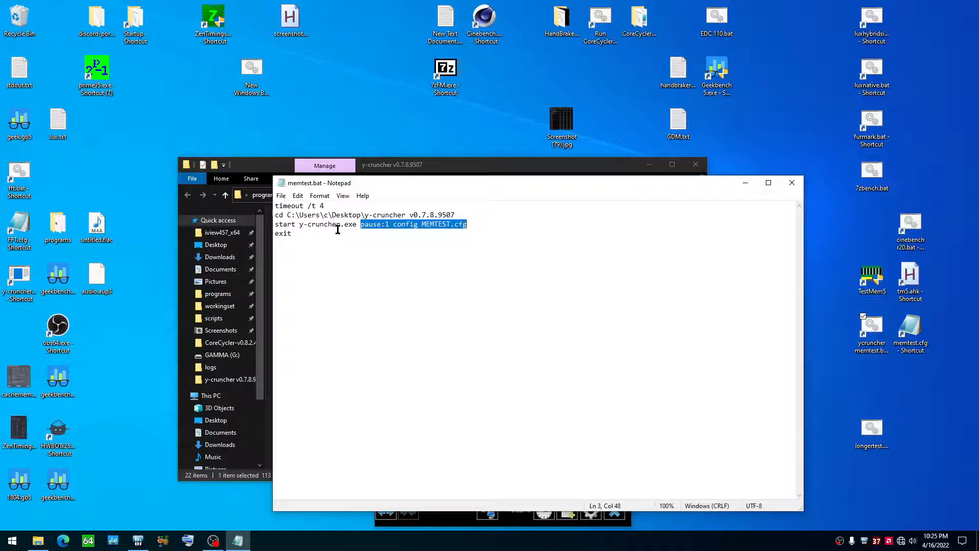
{"action": "left_click", "coordinate": [274, 223]}
{"action": "left_click_drag", "start_coordinate": [274, 223], "coordinate": [466, 223]}
{"action": "left_click", "coordinate": [385, 225]}
{"action": "left_click_drag", "start_coordinate": [361, 225], "coordinate": [395, 219]}
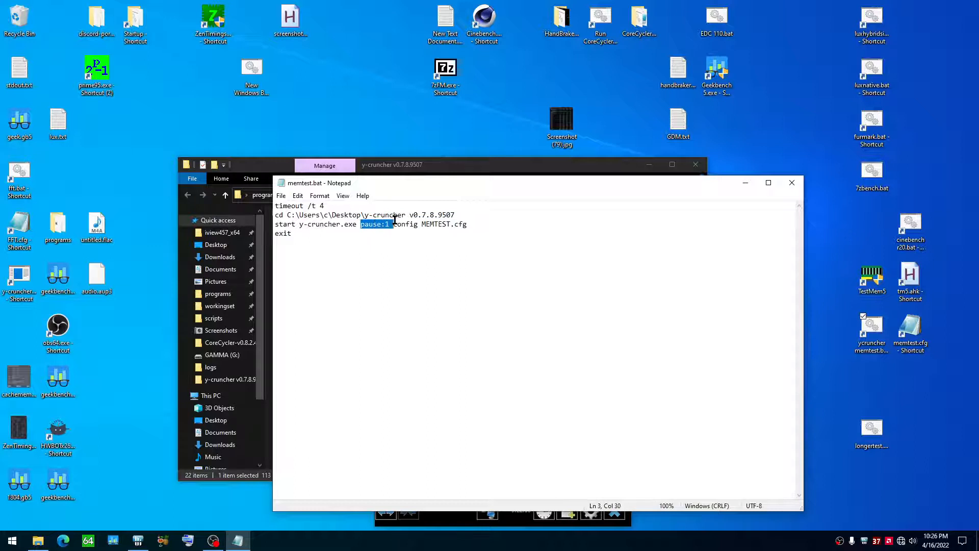
{"action": "left_click", "coordinate": [385, 224]}
Step: Highlight the config and MEMTEST.cfg arguments, and close memtest.bat and the y-cruncher folder window
{"action": "left_click_drag", "start_coordinate": [393, 225], "coordinate": [417, 225]}
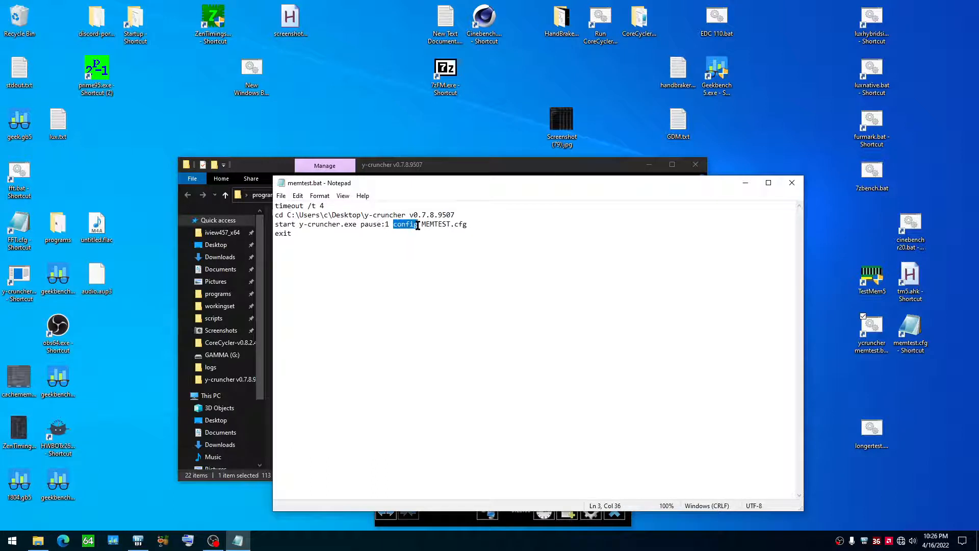
{"action": "left_click", "coordinate": [420, 224]}
{"action": "double_click", "coordinate": [398, 223]}
{"action": "left_click", "coordinate": [423, 223]}
{"action": "left_click_drag", "start_coordinate": [421, 224], "coordinate": [467, 224]}
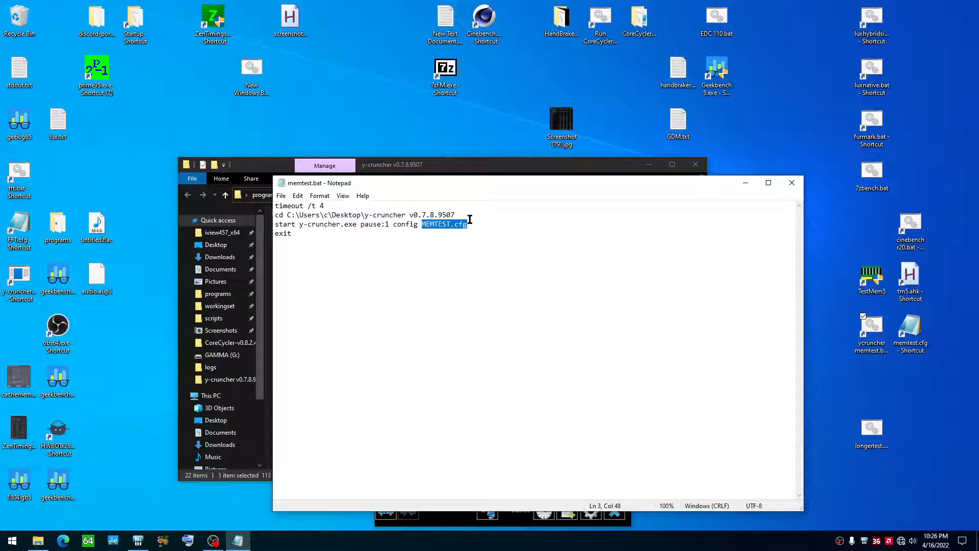
{"action": "left_click", "coordinate": [462, 224]}
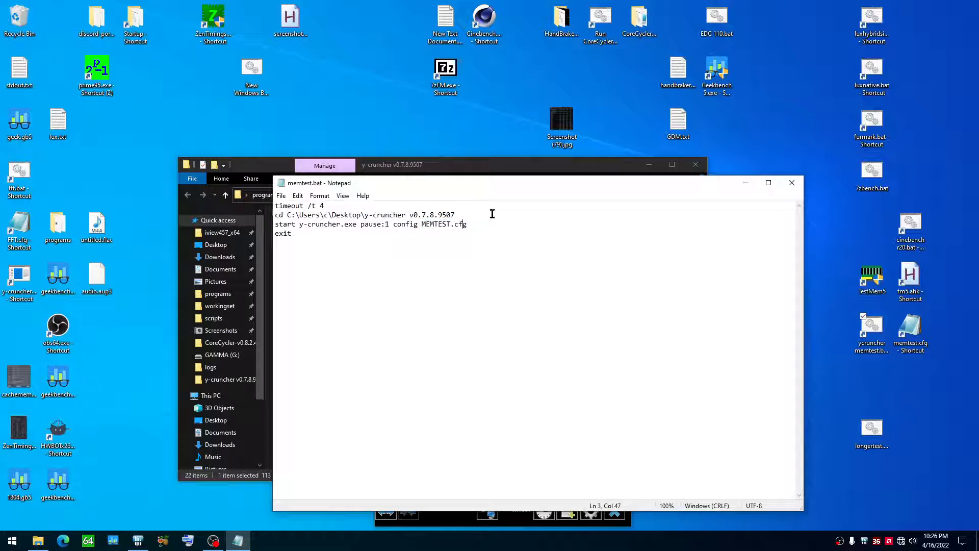
{"action": "left_click", "coordinate": [792, 183]}
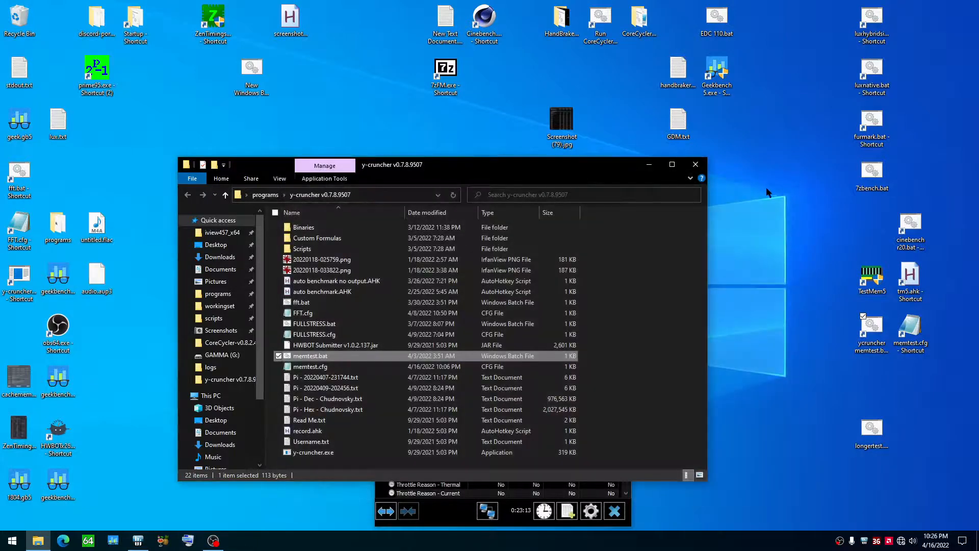
{"action": "left_click", "coordinate": [696, 164]}
Step: Run the ycruncher memtest.bat shortcut, examine the stress test settings in a taller console window, and close it
{"action": "right_click", "coordinate": [869, 328]}
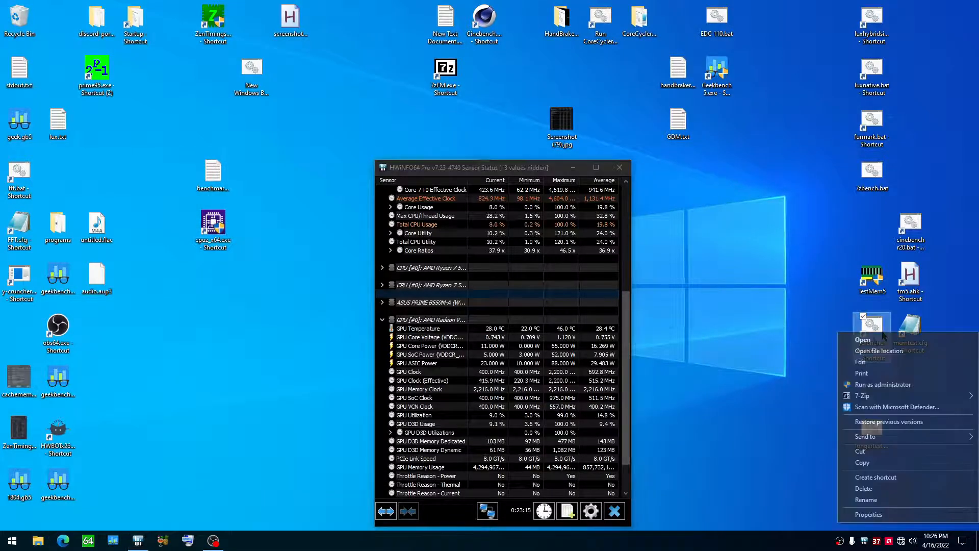
{"action": "left_click", "coordinate": [869, 337]}
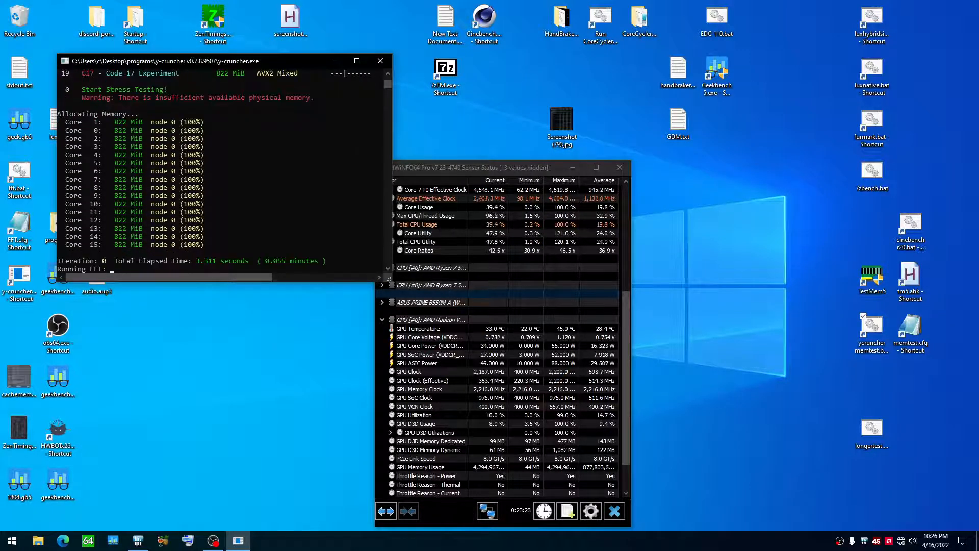
{"action": "left_click_drag", "start_coordinate": [339, 280], "coordinate": [335, 444]}
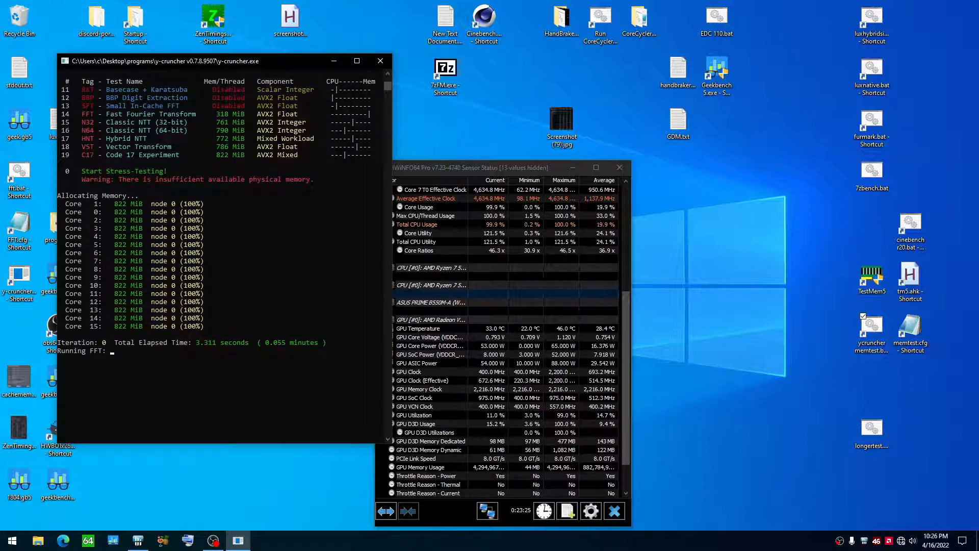
{"action": "scroll", "coordinate": [224, 255], "scroll_direction": "up", "scroll_amount": 5}
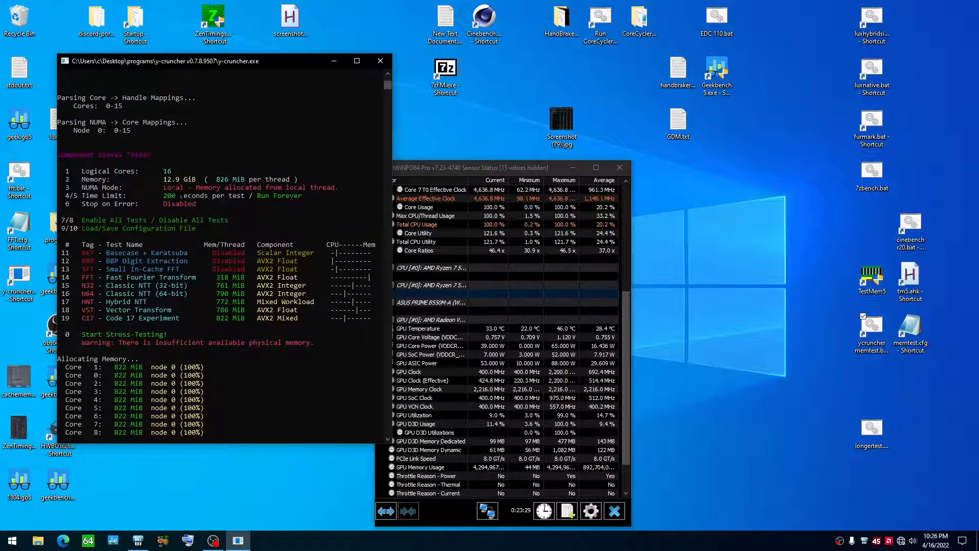
{"action": "left_click", "coordinate": [380, 60]}
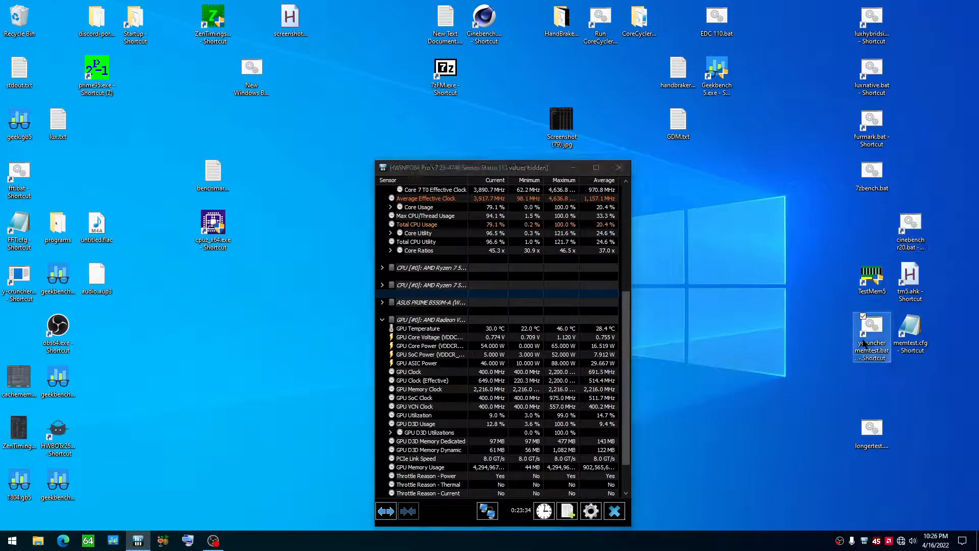
Step: Open memtest.cfg for editing, highlight its TotalMemory value, and close the file
{"action": "right_click", "coordinate": [916, 352]}
{"action": "left_click", "coordinate": [861, 202]}
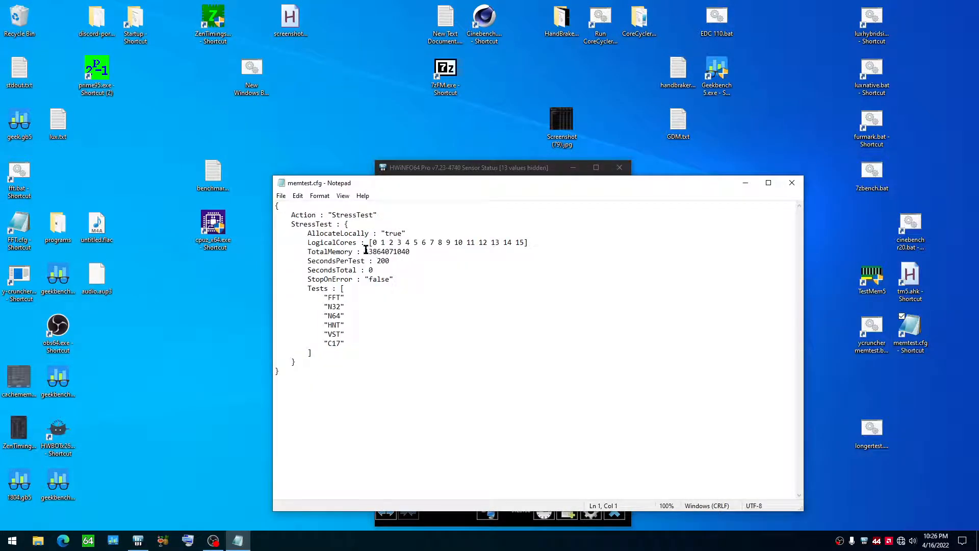
{"action": "left_click_drag", "start_coordinate": [366, 250], "coordinate": [411, 252]}
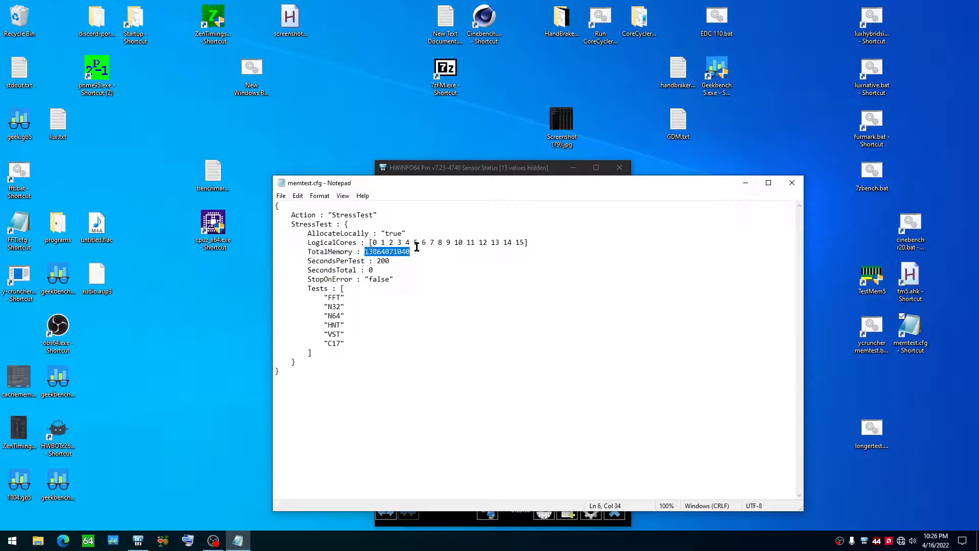
{"action": "left_click", "coordinate": [373, 259]}
{"action": "left_click", "coordinate": [791, 182]}
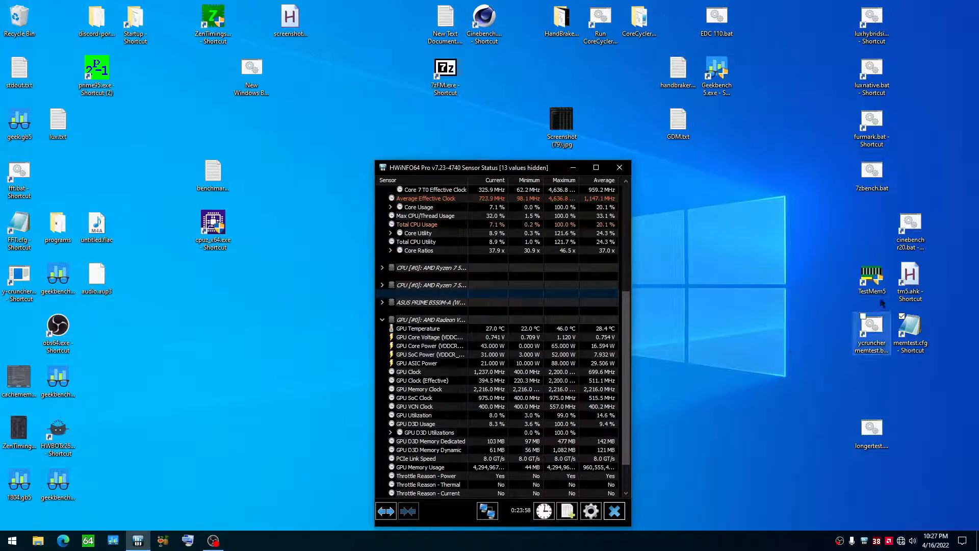
Step: Move the HWiNFO64 sensor window aside on the desktop and open longertest.bat for editing
{"action": "left_click_drag", "start_coordinate": [530, 168], "coordinate": [448, 141]}
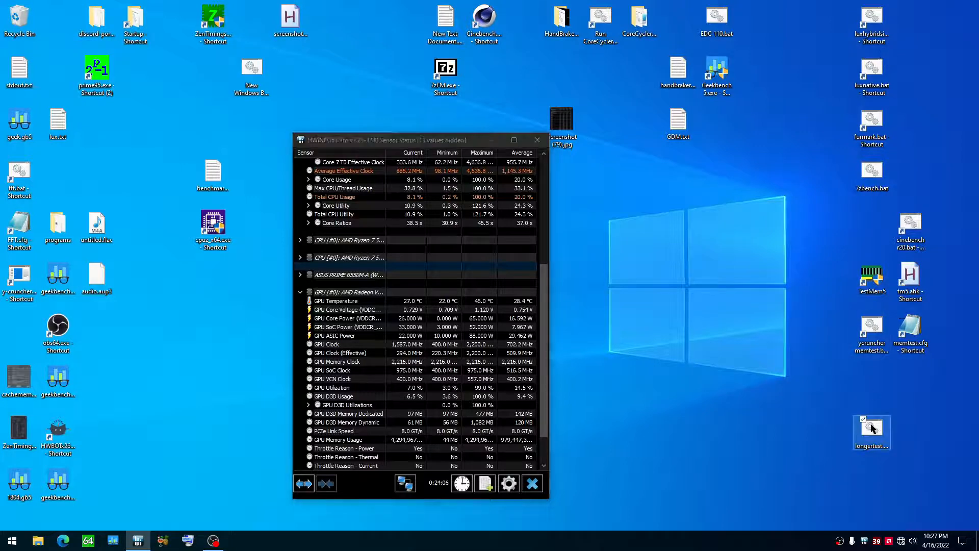
{"action": "right_click", "coordinate": [871, 429]}
{"action": "left_click", "coordinate": [860, 241]}
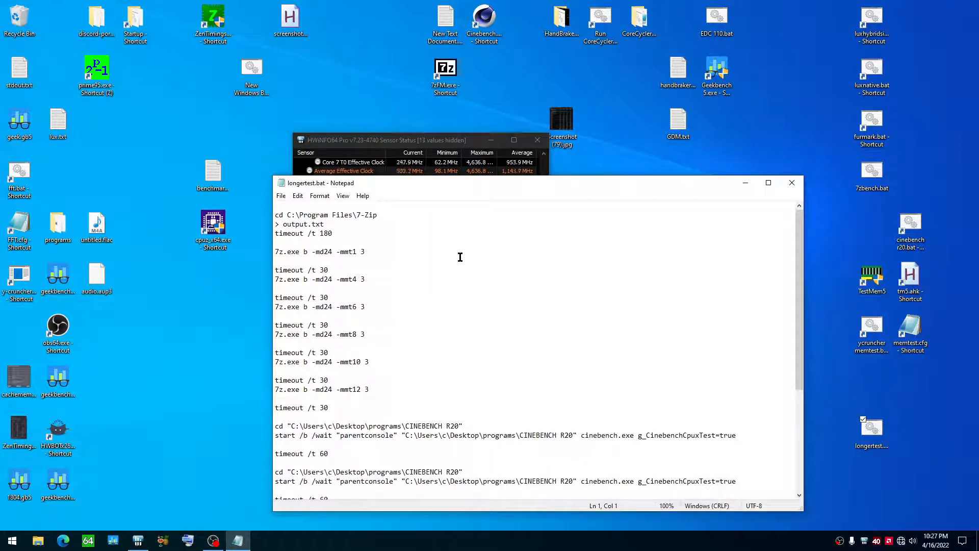
Step: Read through the sequence of 7-Zip and Cinebench R20 runs and timeouts in longertest.bat
{"action": "scroll", "coordinate": [460, 258], "scroll_direction": "down", "scroll_amount": 6}
{"action": "scroll", "coordinate": [455, 258], "scroll_direction": "up", "scroll_amount": 5}
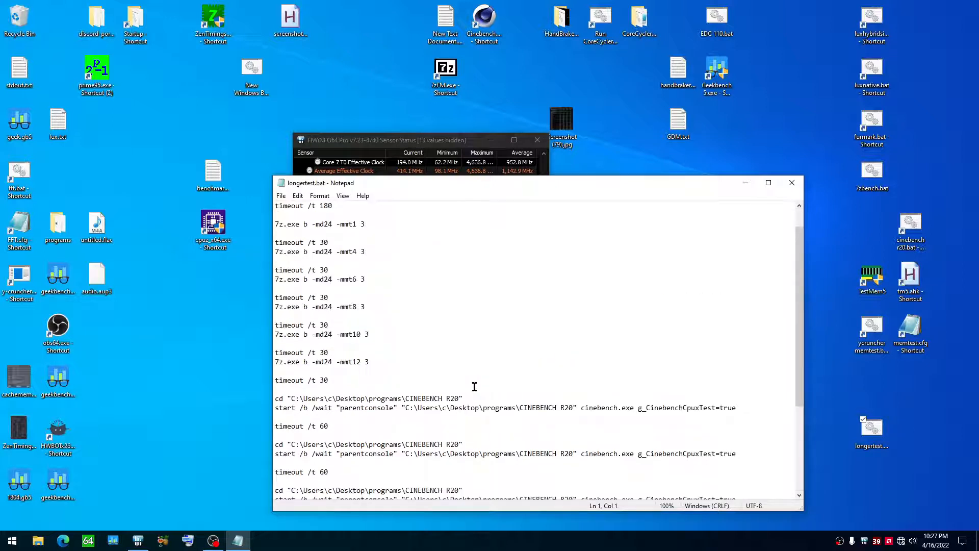
{"action": "scroll", "coordinate": [474, 387], "scroll_direction": "down", "scroll_amount": 4}
{"action": "scroll", "coordinate": [474, 386], "scroll_direction": "up", "scroll_amount": 5}
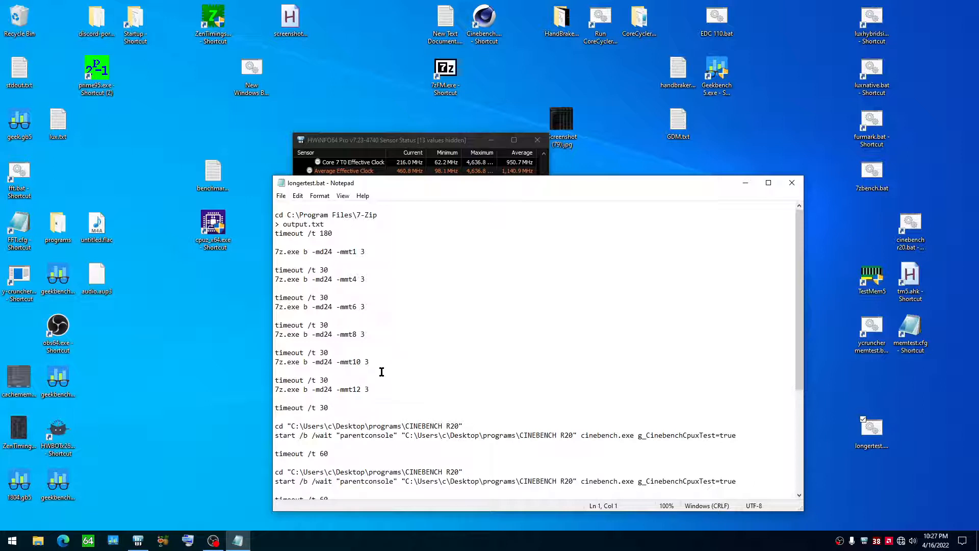
{"action": "left_click_drag", "start_coordinate": [339, 187], "coordinate": [350, 172]}
{"action": "scroll", "coordinate": [497, 405], "scroll_direction": "down", "scroll_amount": 6}
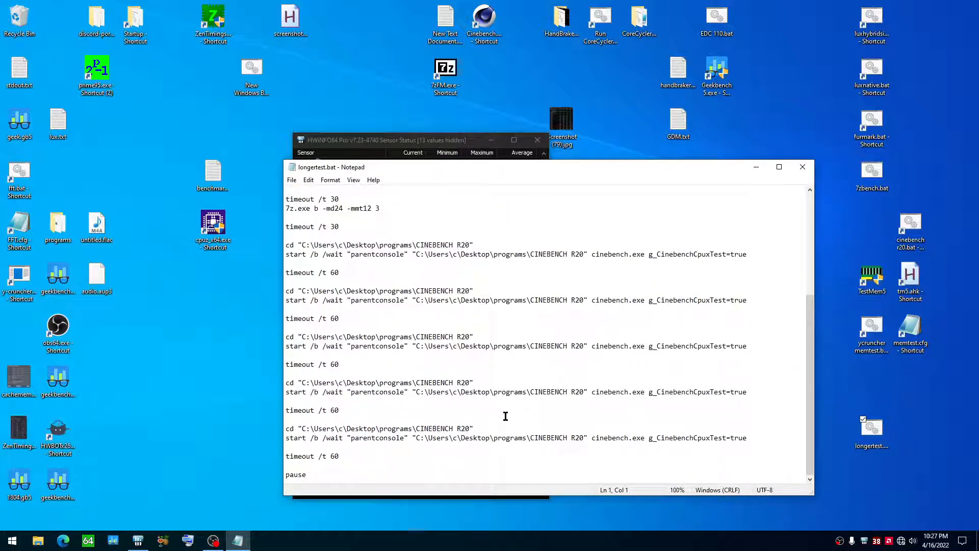
{"action": "scroll", "coordinate": [505, 416], "scroll_direction": "up", "scroll_amount": 5}
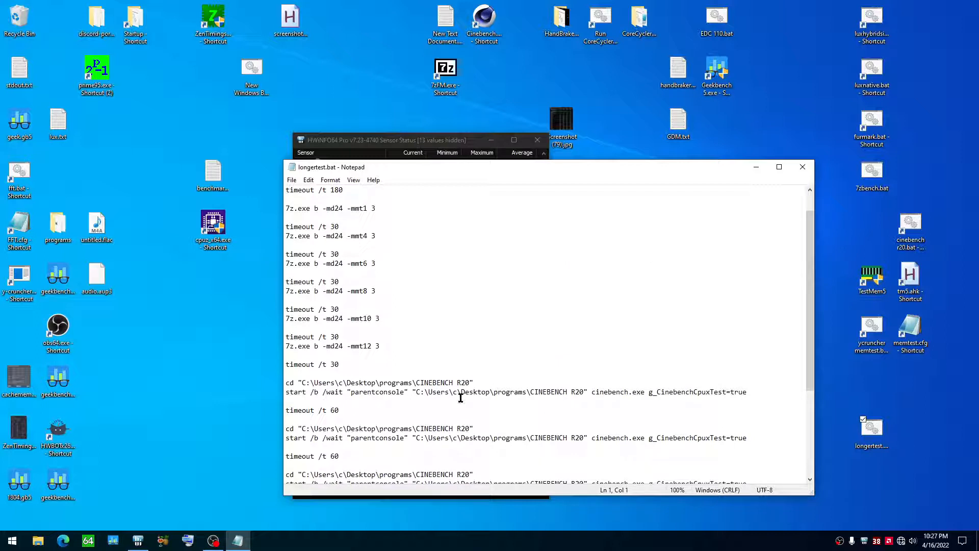
{"action": "scroll", "coordinate": [416, 372], "scroll_direction": "up", "scroll_amount": 1}
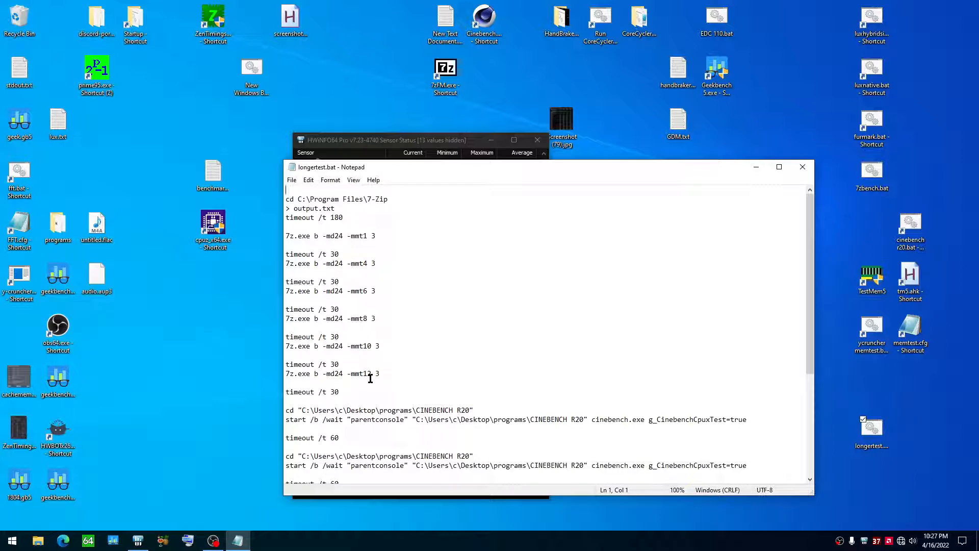
Step: Highlight the timeout /t 30 line before the -mmt8 run, the 7-Zip cd line and the -mmt1 benchmark command
{"action": "left_click_drag", "start_coordinate": [350, 312], "coordinate": [287, 310]}
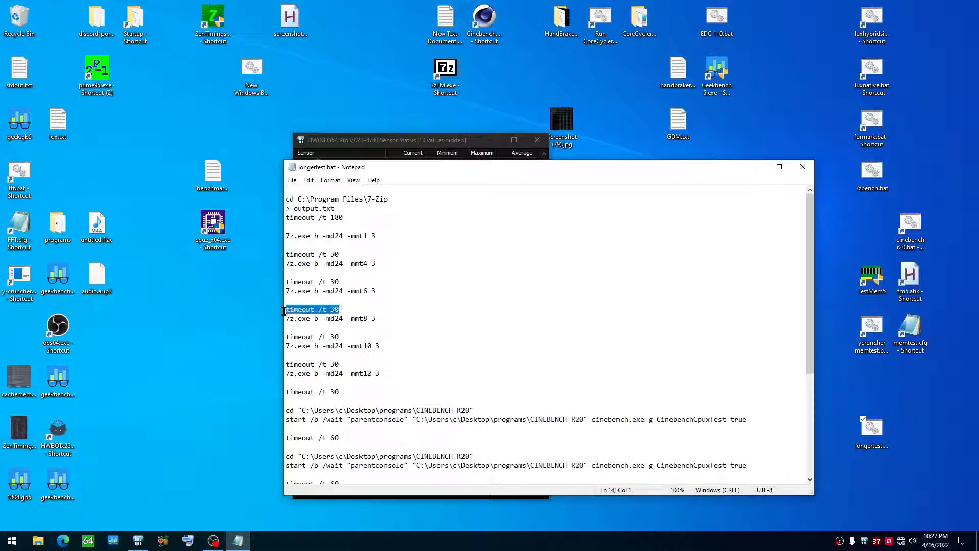
{"action": "left_click", "coordinate": [383, 289]}
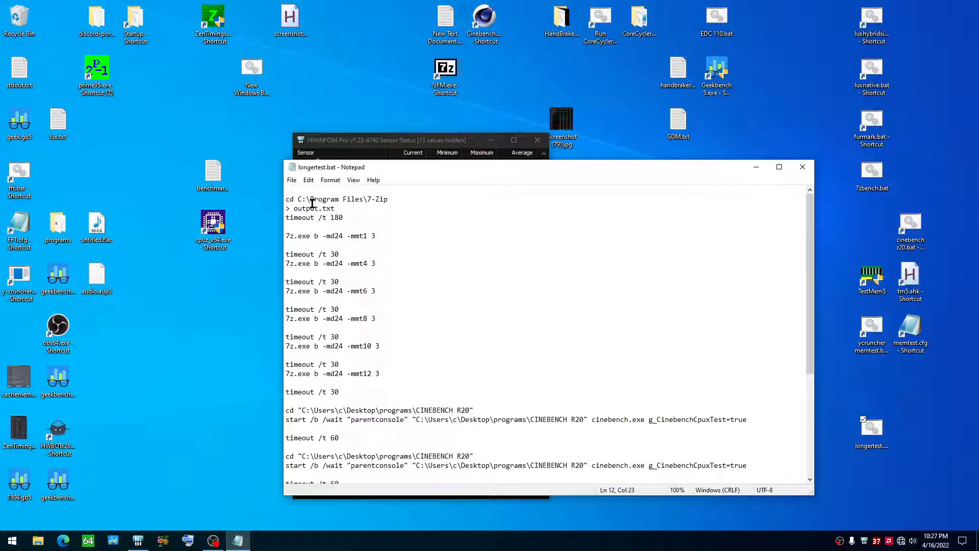
{"action": "left_click_drag", "start_coordinate": [286, 199], "coordinate": [401, 199]}
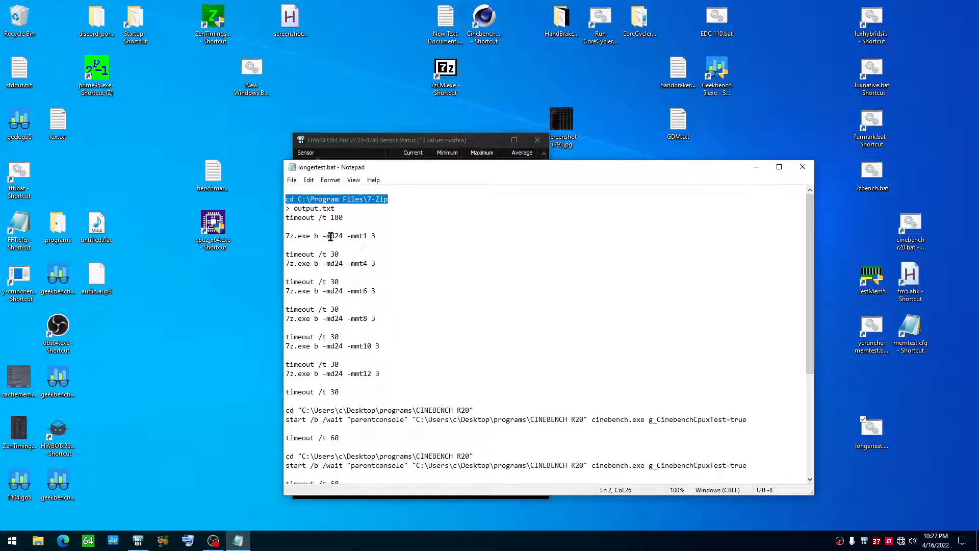
{"action": "left_click_drag", "start_coordinate": [310, 236], "coordinate": [380, 235]}
{"action": "left_click", "coordinate": [374, 236]}
{"action": "left_click", "coordinate": [359, 235]}
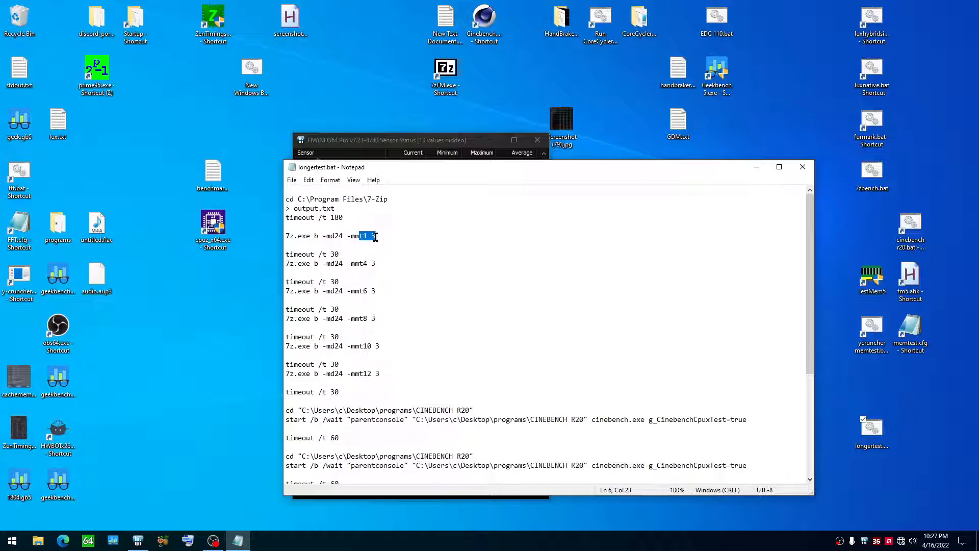
Step: Highlight the timeout and -mmt4 benchmark lines and examine the 7-Zip runs through -mmt12
{"action": "left_click_drag", "start_coordinate": [314, 255], "coordinate": [368, 263]}
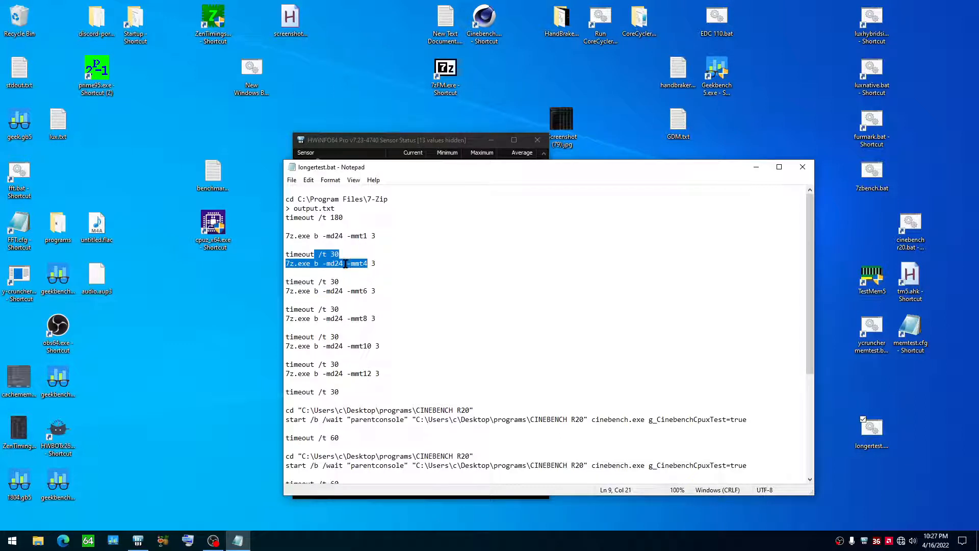
{"action": "left_click", "coordinate": [345, 264]}
{"action": "left_click", "coordinate": [364, 263]}
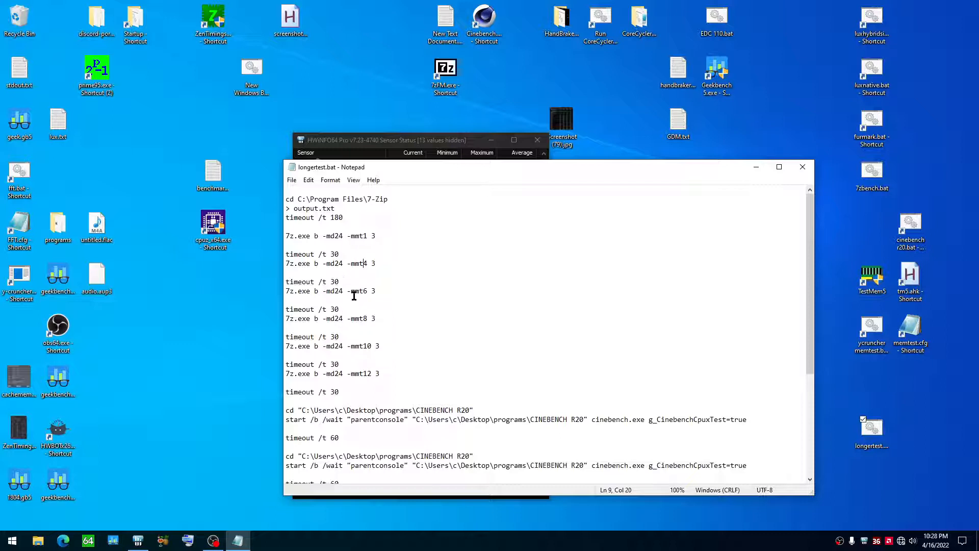
{"action": "left_click", "coordinate": [355, 291]}
{"action": "scroll", "coordinate": [357, 347], "scroll_direction": "down", "scroll_amount": 2}
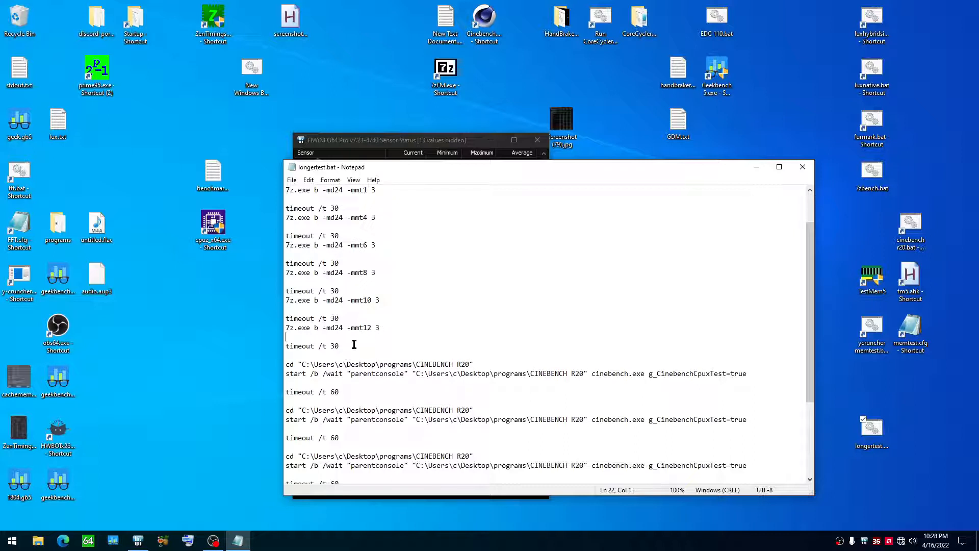
{"action": "left_click", "coordinate": [374, 334]}
Step: Highlight a timeout /t 60 line and the first Cinebench R20 launch lines, and examine the repeated Cinebench runs
{"action": "left_click_drag", "start_coordinate": [341, 393], "coordinate": [280, 394]}
{"action": "left_click_drag", "start_coordinate": [288, 364], "coordinate": [574, 372]}
{"action": "left_click", "coordinate": [629, 384]}
{"action": "scroll", "coordinate": [631, 377], "scroll_direction": "down", "scroll_amount": 2}
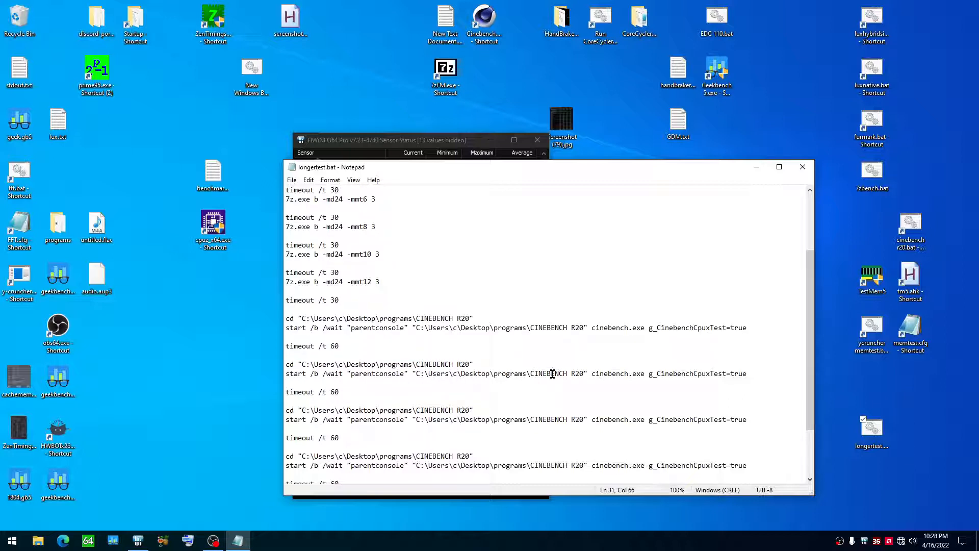
{"action": "scroll", "coordinate": [392, 418], "scroll_direction": "down", "scroll_amount": 3}
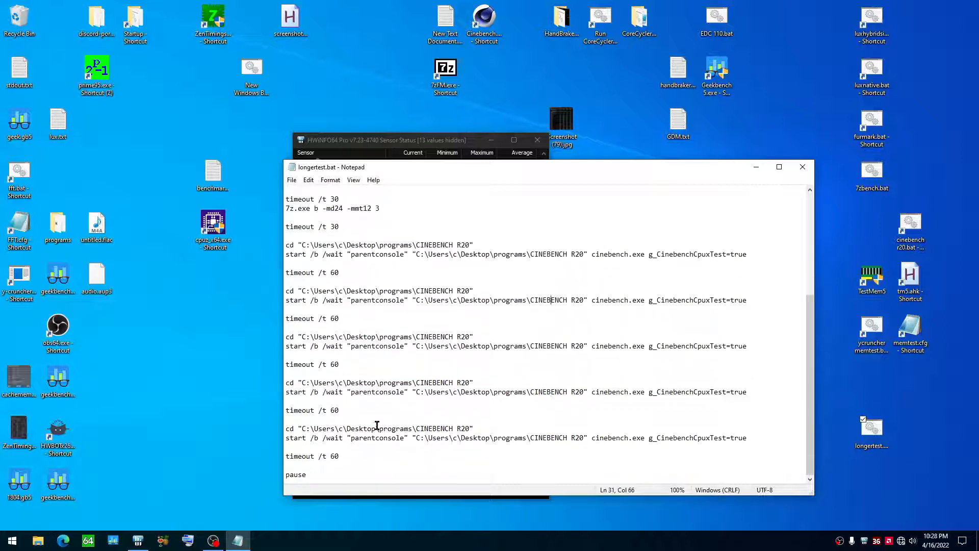
Step: Highlight the final pause command in longertest.bat and close the file
{"action": "left_click", "coordinate": [342, 459]}
{"action": "left_click_drag", "start_coordinate": [318, 477], "coordinate": [283, 469]}
{"action": "left_click", "coordinate": [309, 475]}
{"action": "left_click", "coordinate": [802, 167]}
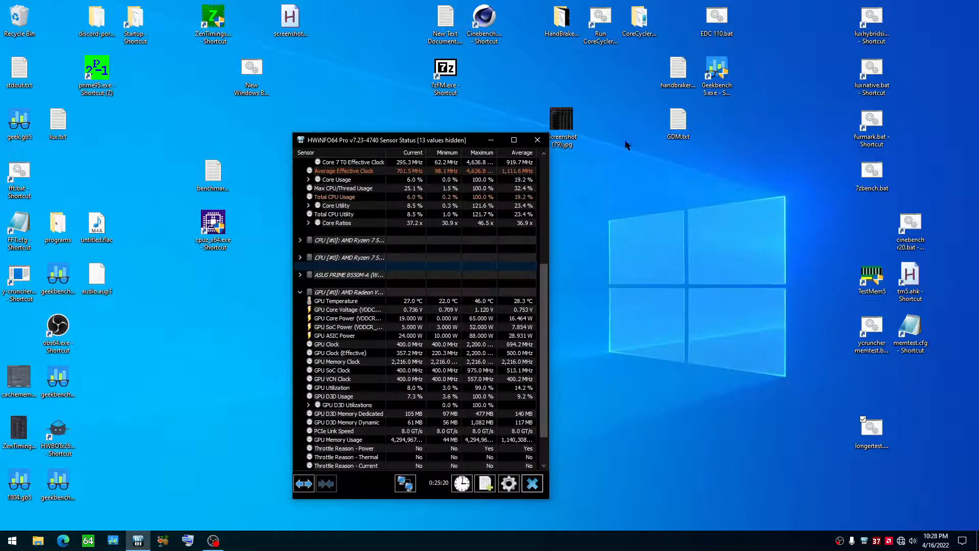
Step: Run longertest.bat from the desktop
{"action": "right_click", "coordinate": [871, 433]}
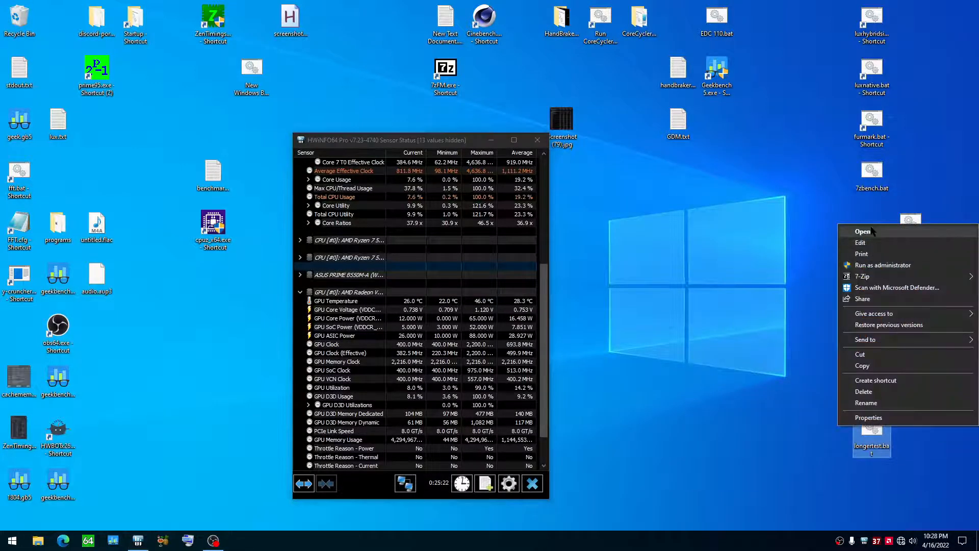
{"action": "left_click", "coordinate": [872, 231]}
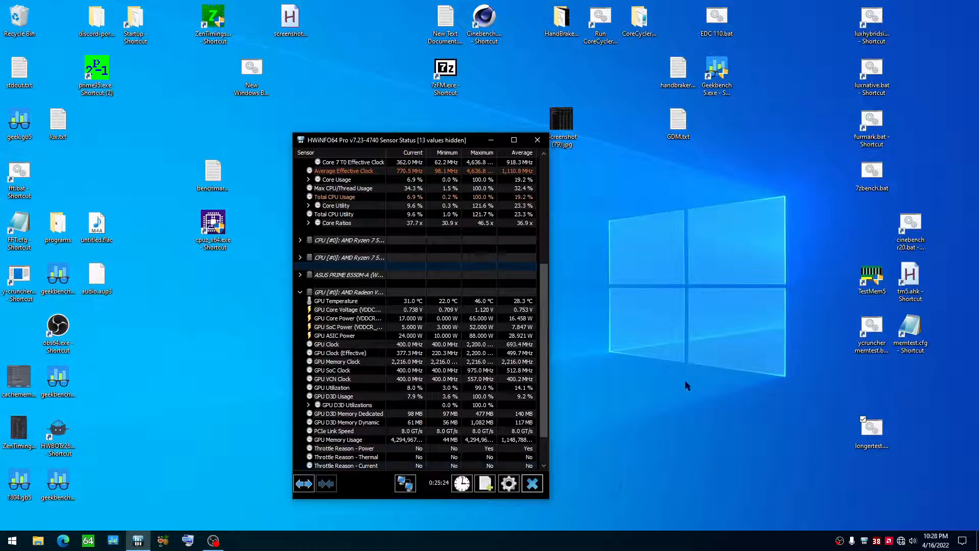
Step: Open longertest.bat for editing, close it without changes and try running the script
{"action": "right_click", "coordinate": [872, 428]}
{"action": "left_click", "coordinate": [862, 236]}
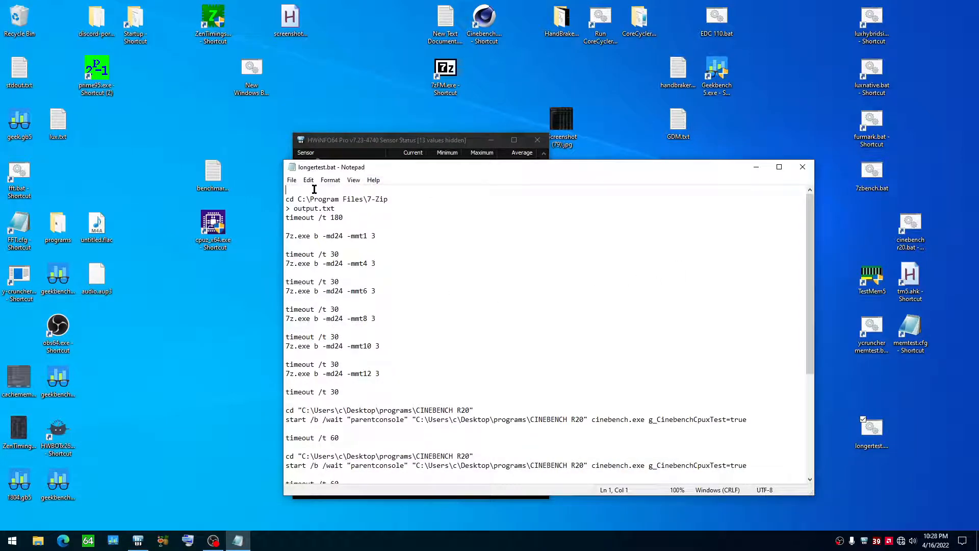
{"action": "left_click_drag", "start_coordinate": [326, 168], "coordinate": [240, 168]}
{"action": "left_click", "coordinate": [715, 167]}
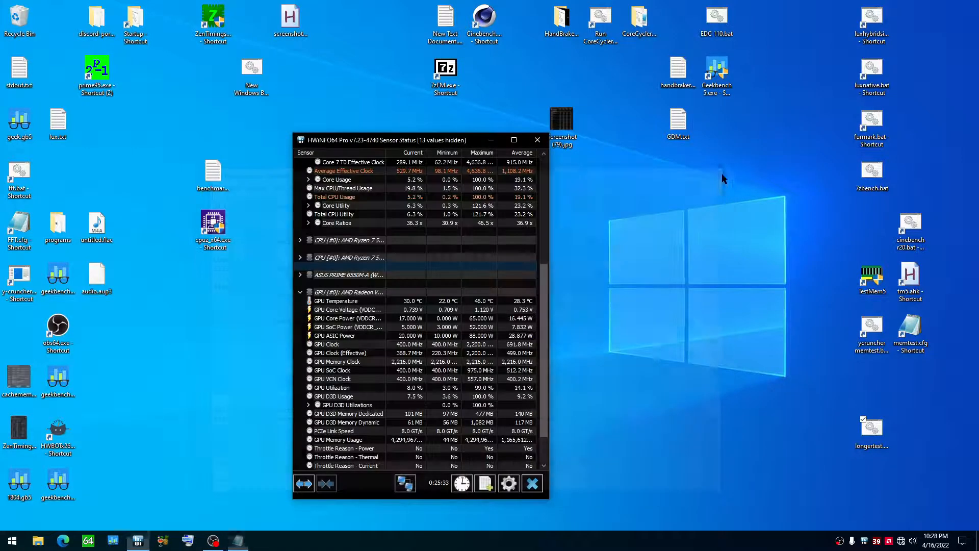
{"action": "right_click", "coordinate": [871, 433]}
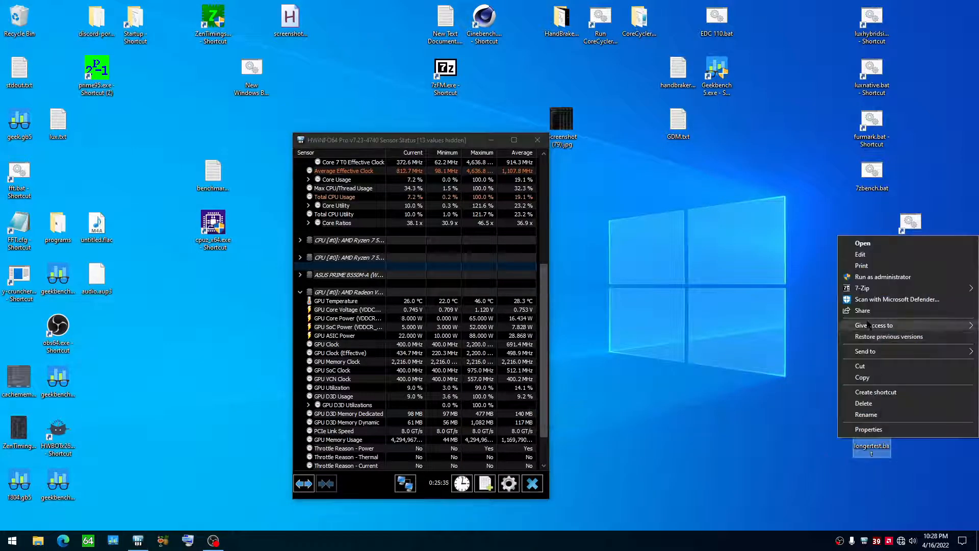
{"action": "left_click", "coordinate": [862, 244]}
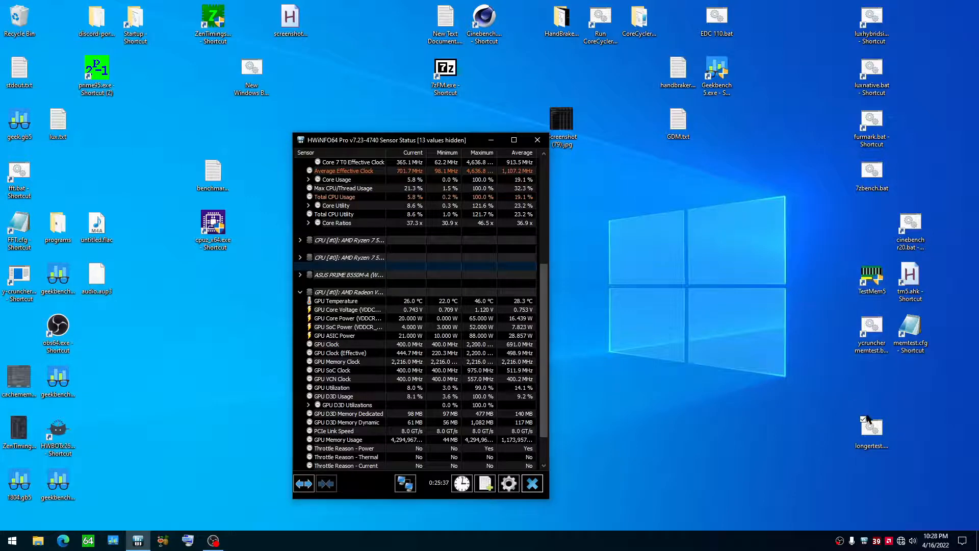
Step: Reopen longertest.bat for editing, delete the blank first line and save the file
{"action": "right_click", "coordinate": [866, 418]}
{"action": "left_click", "coordinate": [857, 243]}
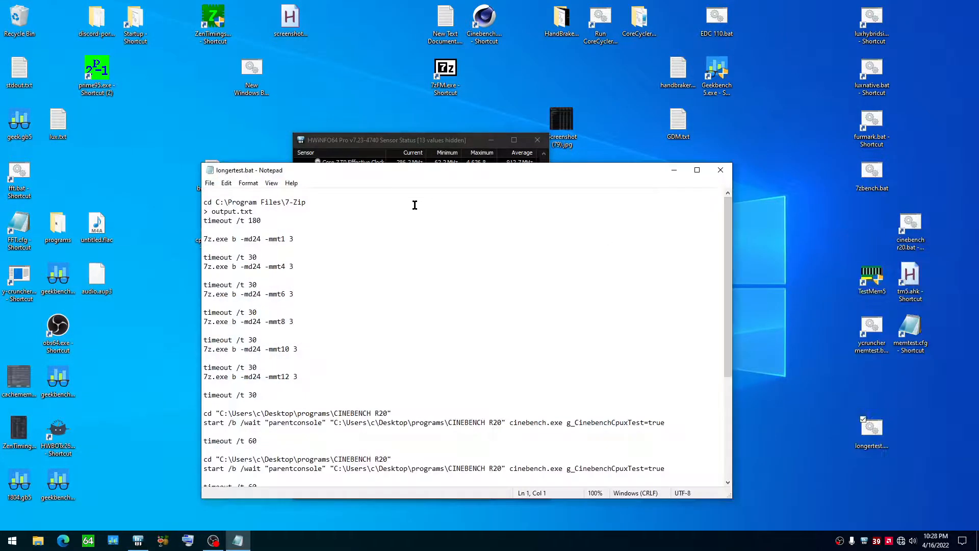
{"action": "key", "text": "Delete"}
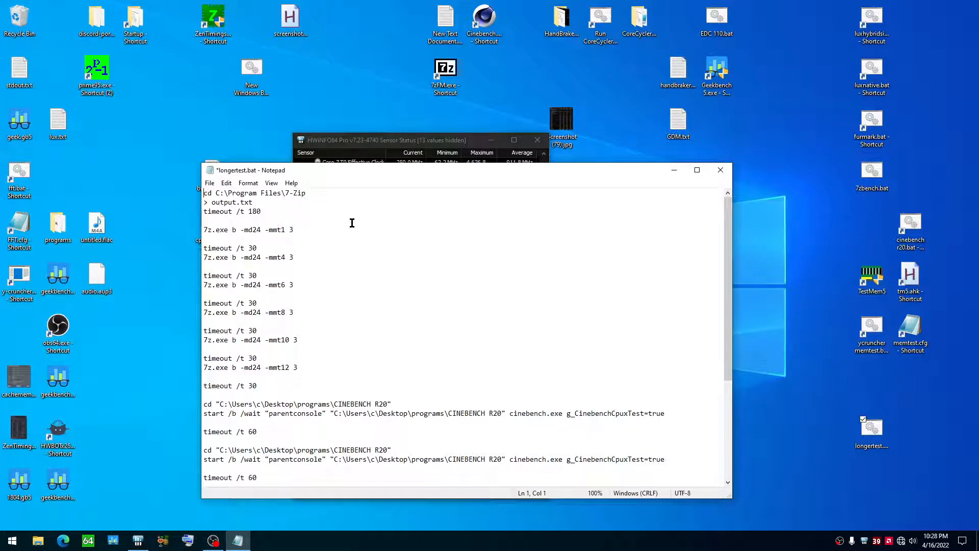
{"action": "key", "text": "ctrl+s"}
Step: Remove the "> output.txt" line below the 7-Zip directory command in longertest.bat, save the file and close it
{"action": "key", "text": "Down"}
{"action": "key", "text": "Down"}
{"action": "key", "text": "Up"}
{"action": "key", "text": "shift+End"}
{"action": "key", "text": "BackSpace"}
{"action": "key", "text": "BackSpace"}
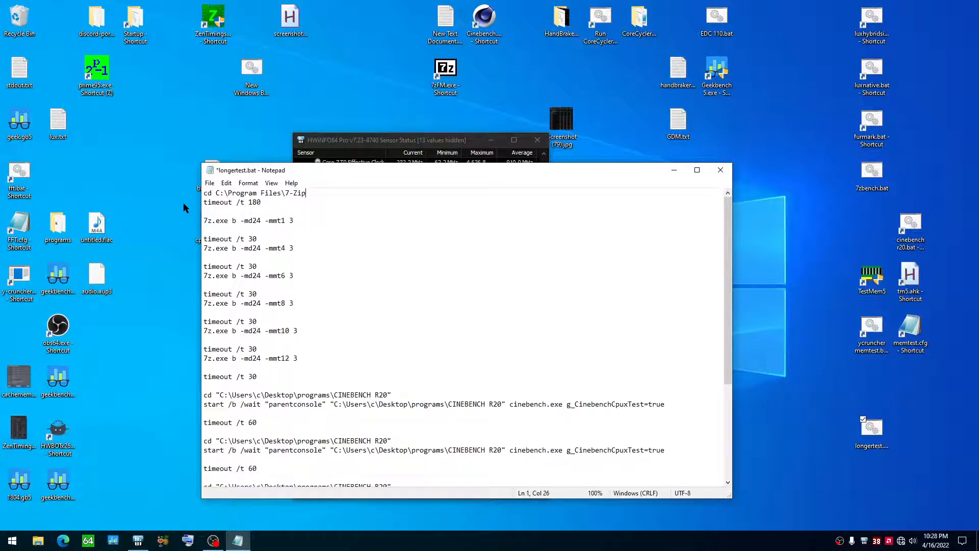
{"action": "key", "text": "ctrl+s"}
{"action": "left_click", "coordinate": [719, 170]}
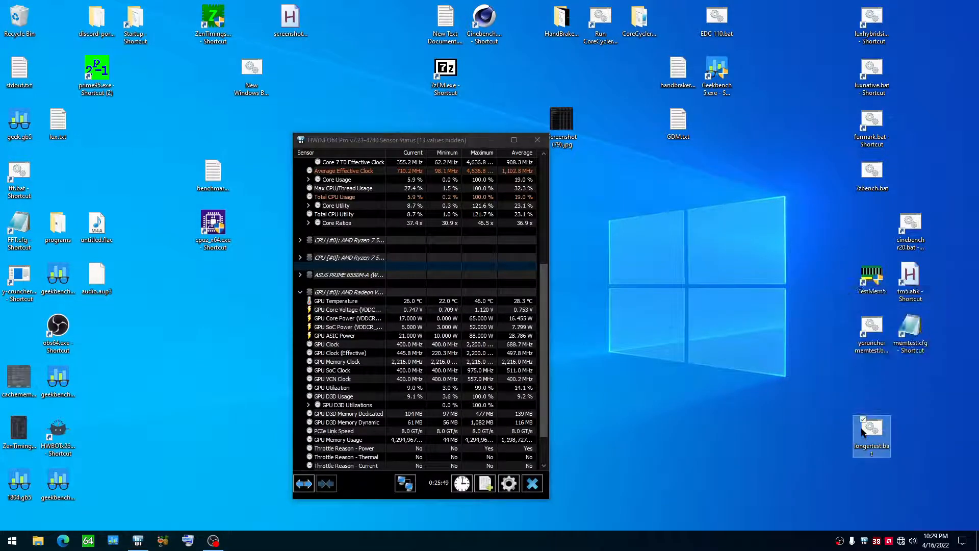
Step: Run longertest.bat, skip the 180-second timeout, examine the 7-Zip benchmark in a taller console window and close it
{"action": "right_click", "coordinate": [871, 428]}
{"action": "left_click", "coordinate": [878, 236]}
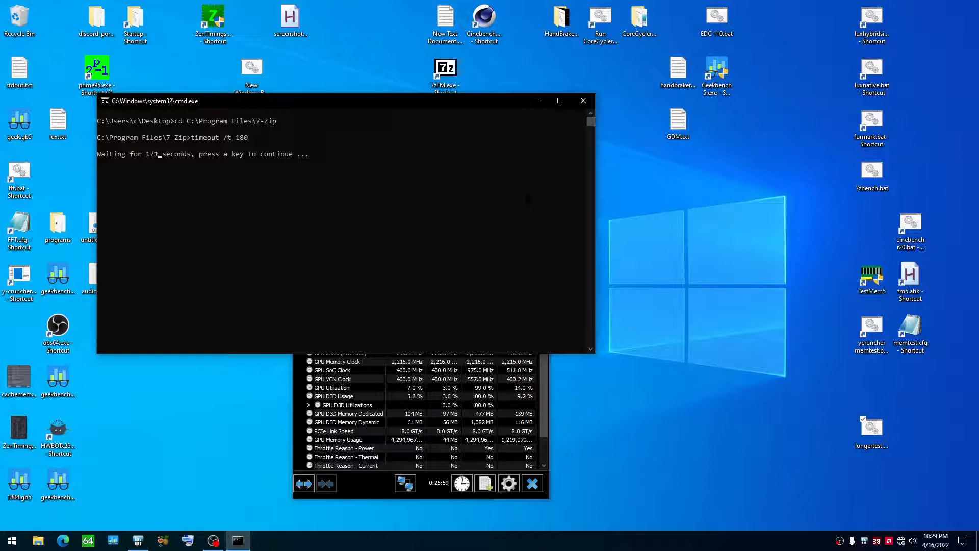
{"action": "key", "text": "Return"}
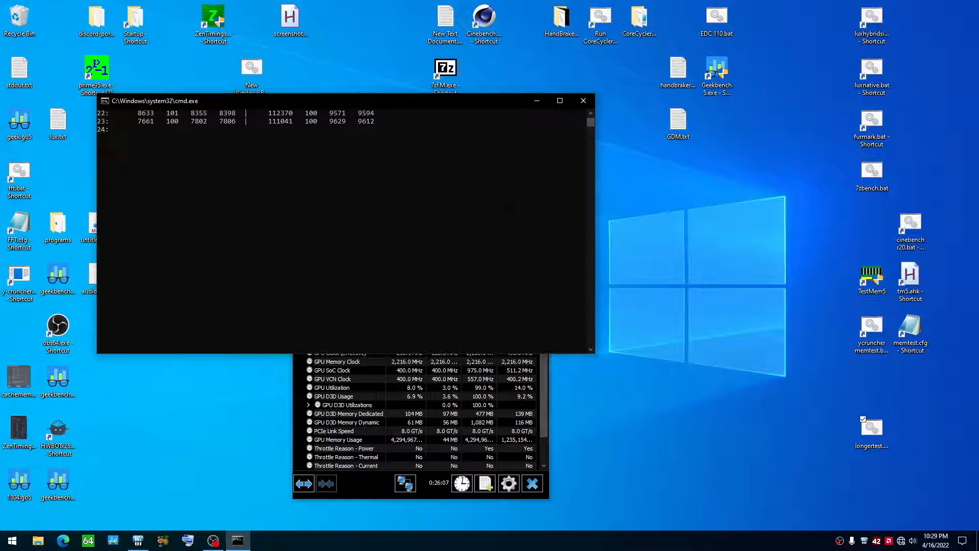
{"action": "left_click_drag", "start_coordinate": [270, 354], "coordinate": [265, 484]}
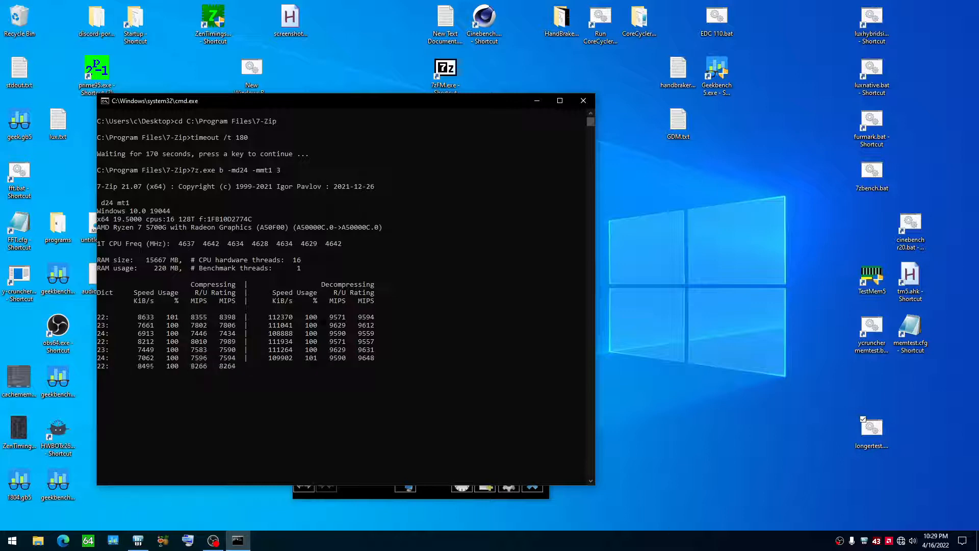
{"action": "left_click", "coordinate": [584, 101]}
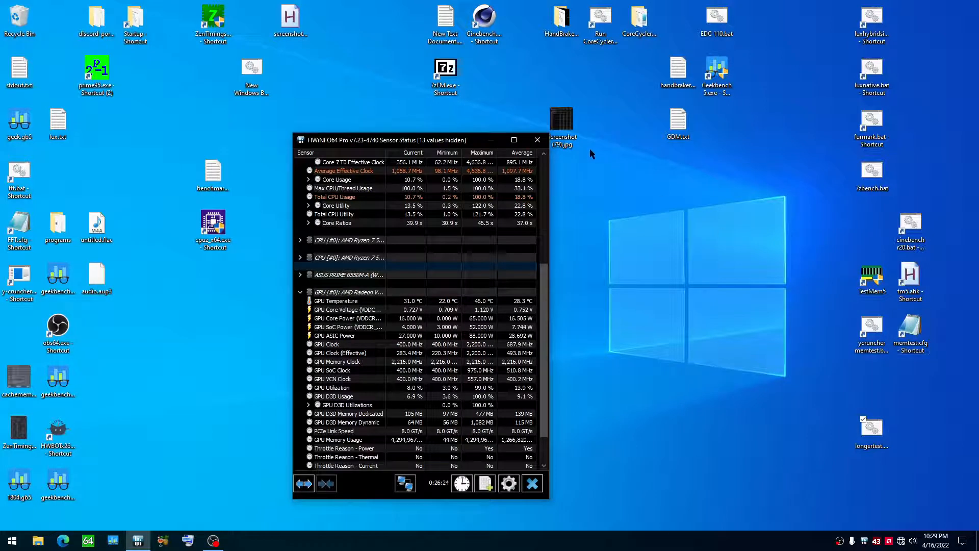
{"action": "left_click_drag", "start_coordinate": [430, 140], "coordinate": [425, 124]}
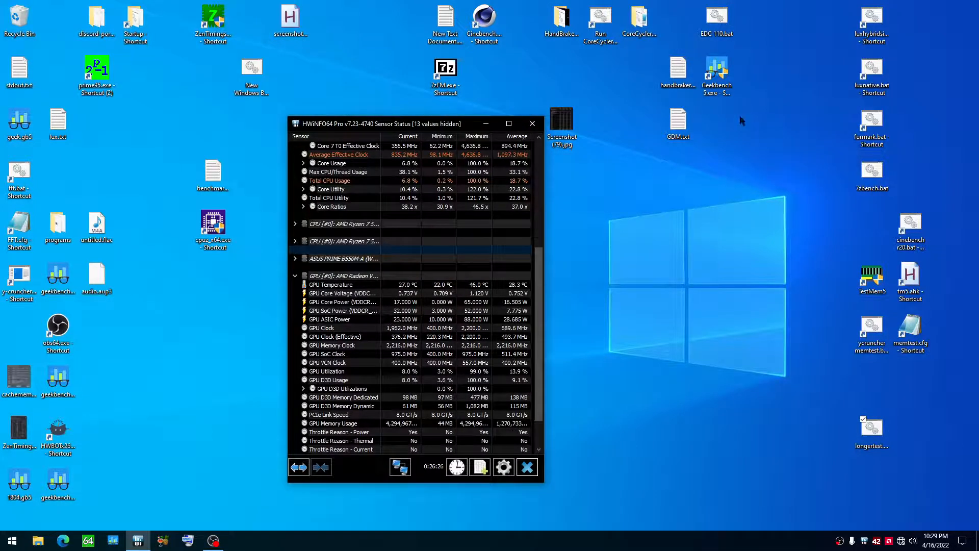
Step: Open the tm5.ahk script for editing, examine its sleep 4070 and run, tm5.exe lines, and close it
{"action": "right_click", "coordinate": [874, 282]}
{"action": "left_click", "coordinate": [810, 290]}
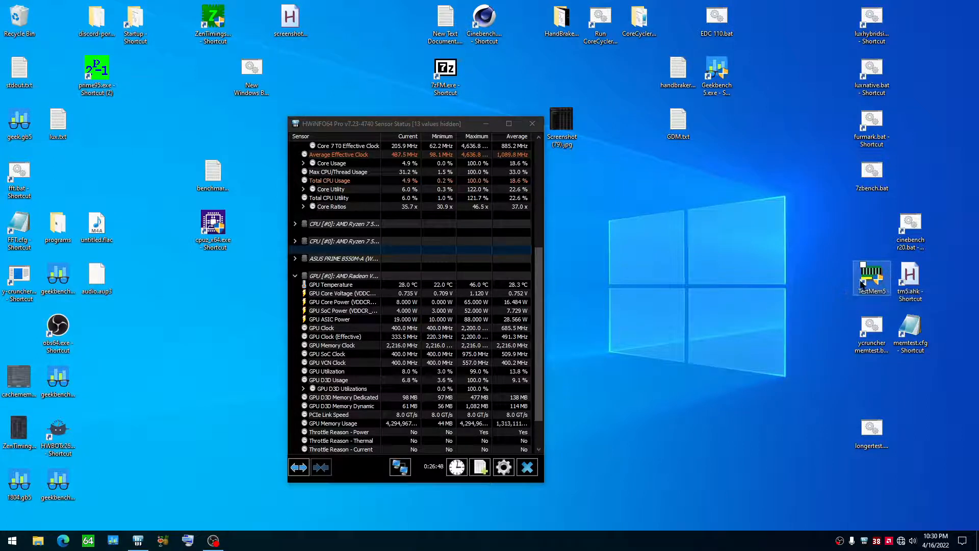
{"action": "left_click", "coordinate": [904, 278]}
{"action": "right_click", "coordinate": [904, 278]}
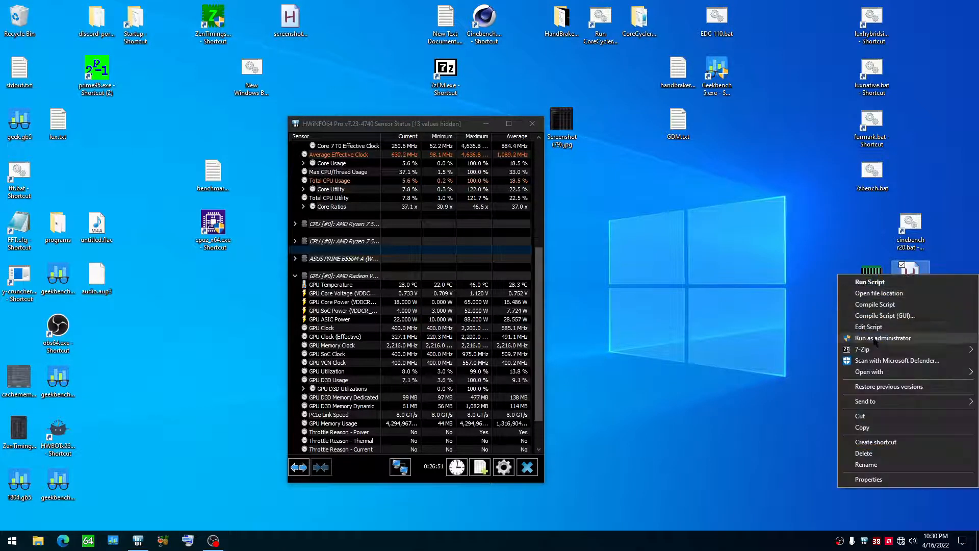
{"action": "left_click", "coordinate": [876, 329]}
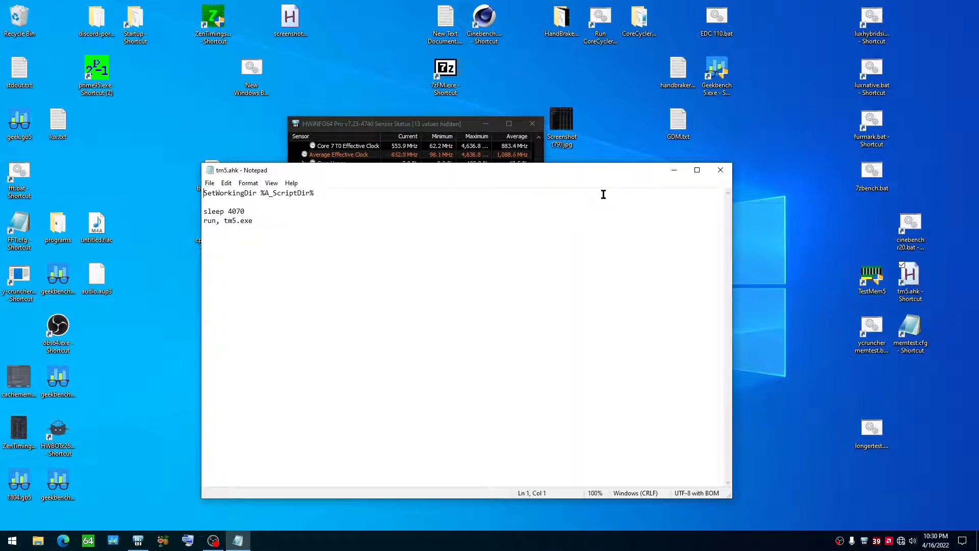
{"action": "left_click", "coordinate": [230, 221]}
{"action": "left_click_drag", "start_coordinate": [326, 178], "coordinate": [278, 189]}
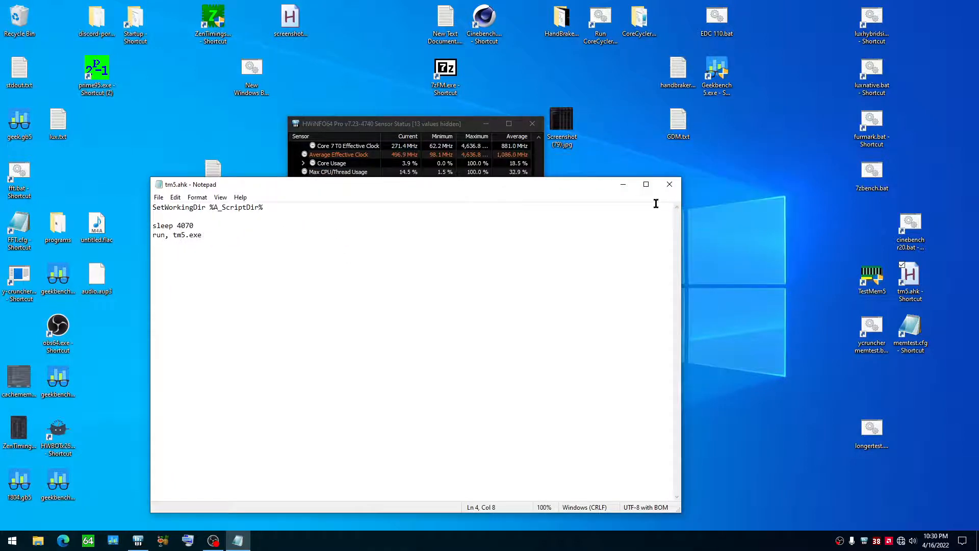
{"action": "key", "text": "alt+F4"}
Step: Run the tm5.ahk script to start the TestMem5 memory test, and exit TestMem5
{"action": "right_click", "coordinate": [870, 285]}
{"action": "left_click", "coordinate": [827, 285]}
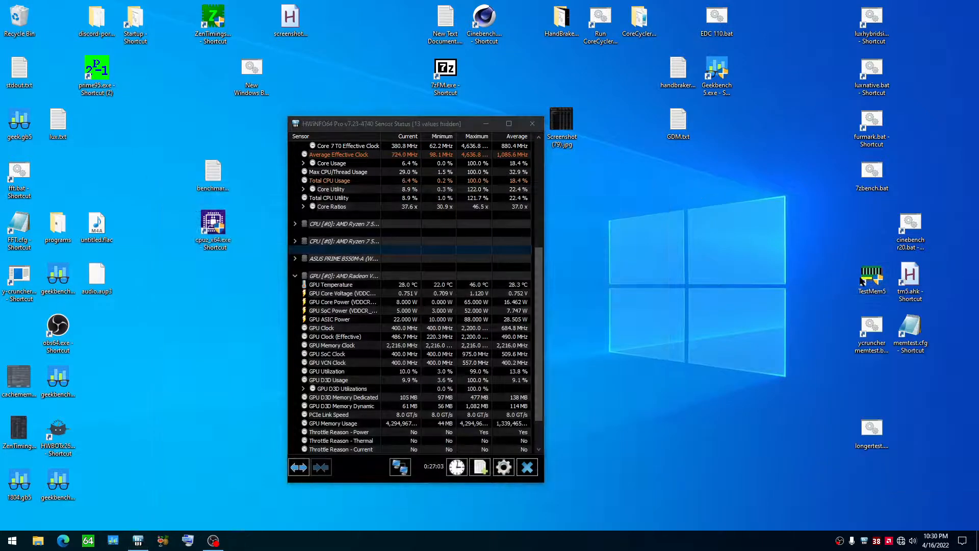
{"action": "right_click", "coordinate": [903, 274]}
{"action": "left_click", "coordinate": [901, 281]}
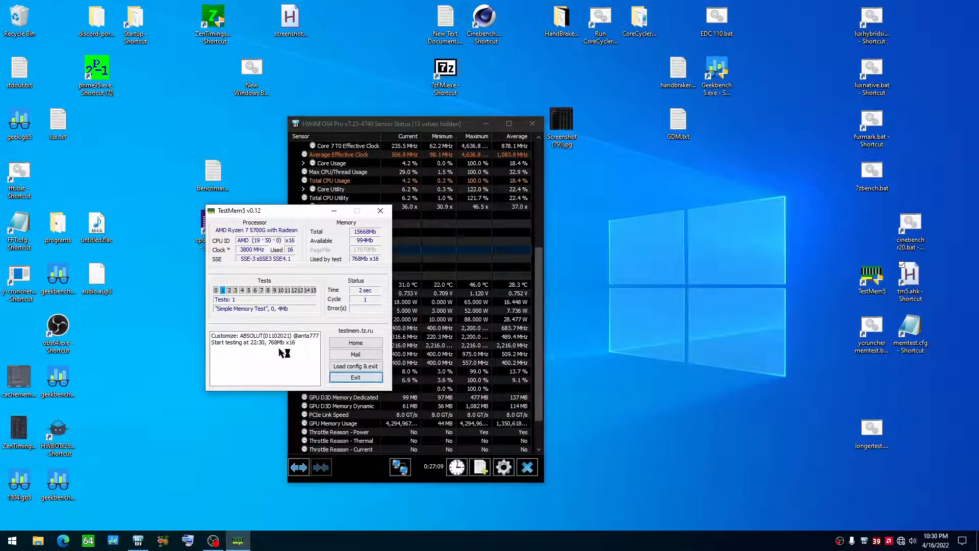
{"action": "left_click", "coordinate": [357, 378]}
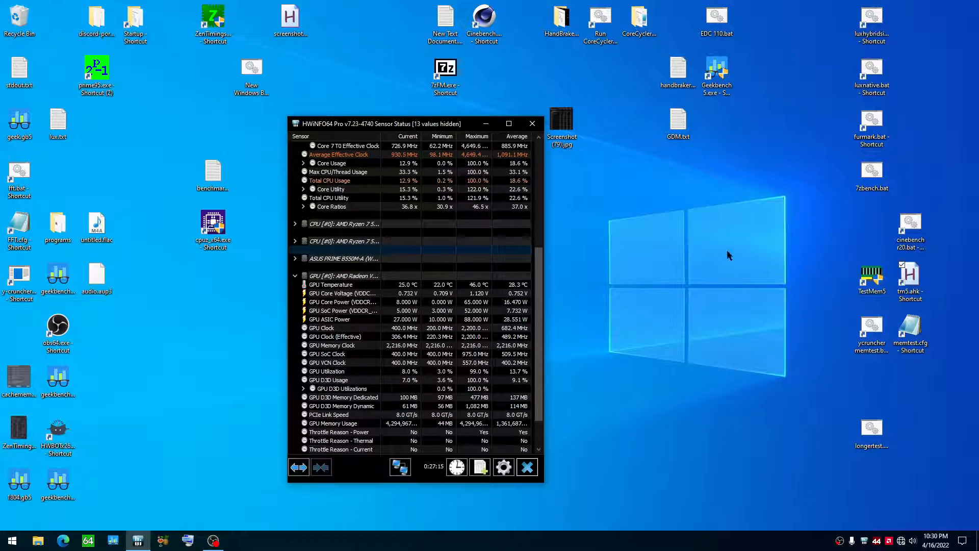
Step: Copy the tm5.ahk shortcut on the desktop to the clipboard
{"action": "right_click", "coordinate": [914, 271]}
{"action": "left_click", "coordinate": [846, 232]}
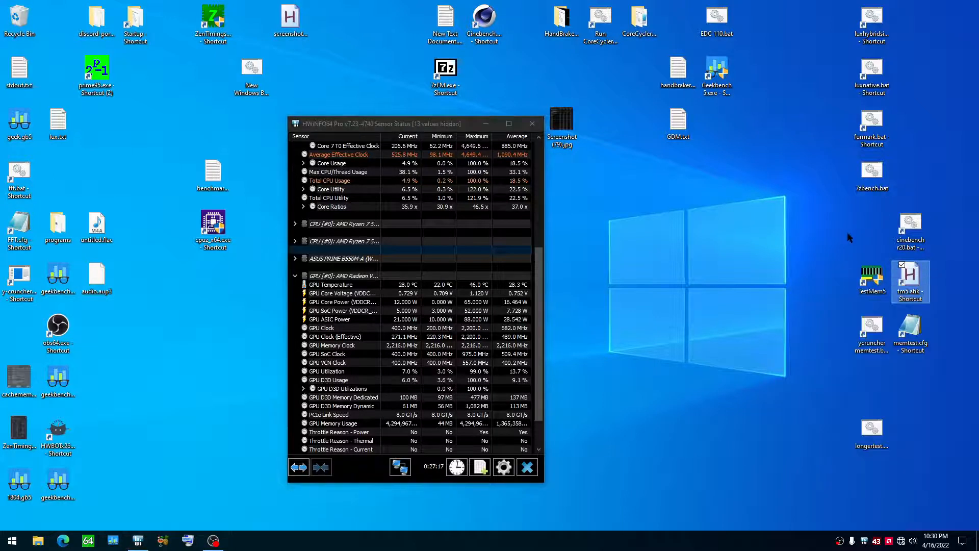
{"action": "right_click", "coordinate": [909, 292]}
{"action": "mouse_move", "coordinate": [861, 420]}
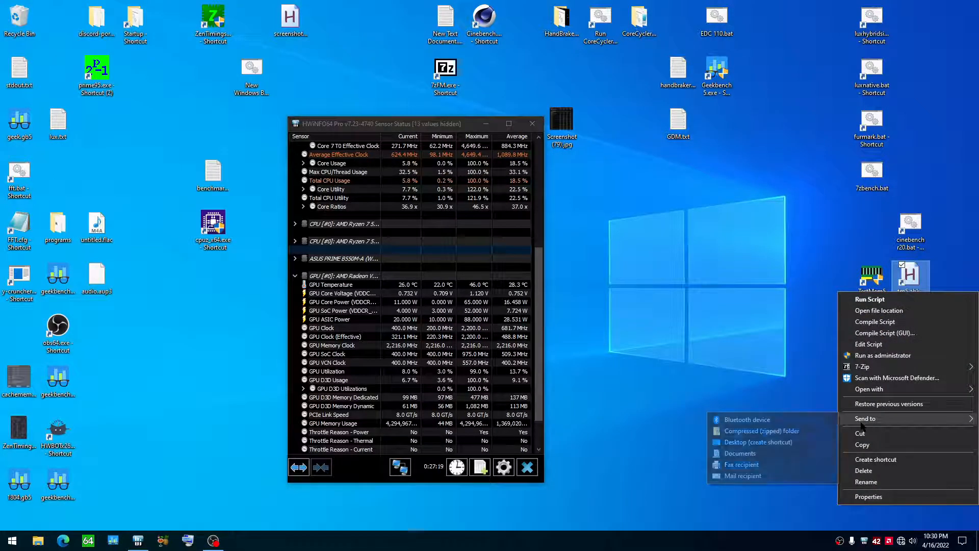
{"action": "left_click", "coordinate": [868, 446]}
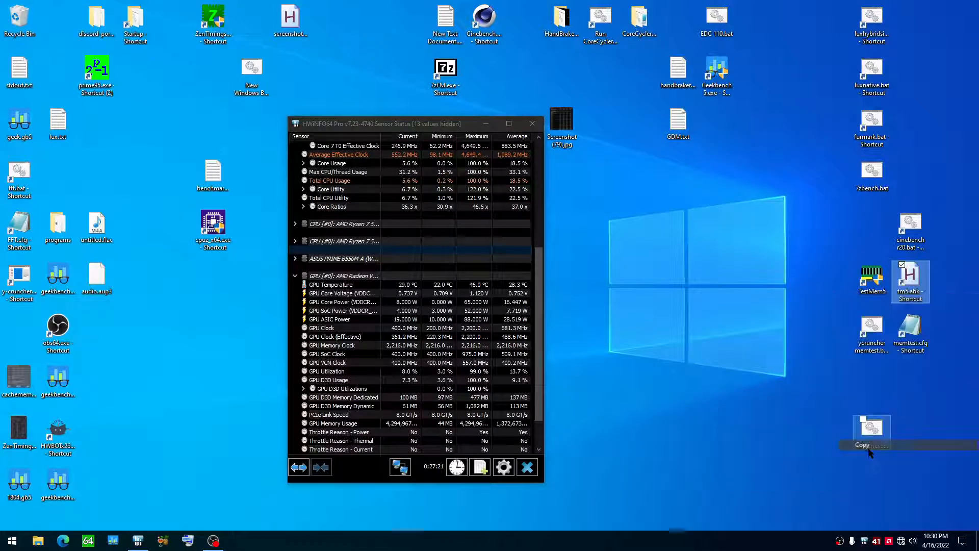
{"action": "right_click", "coordinate": [10, 539]}
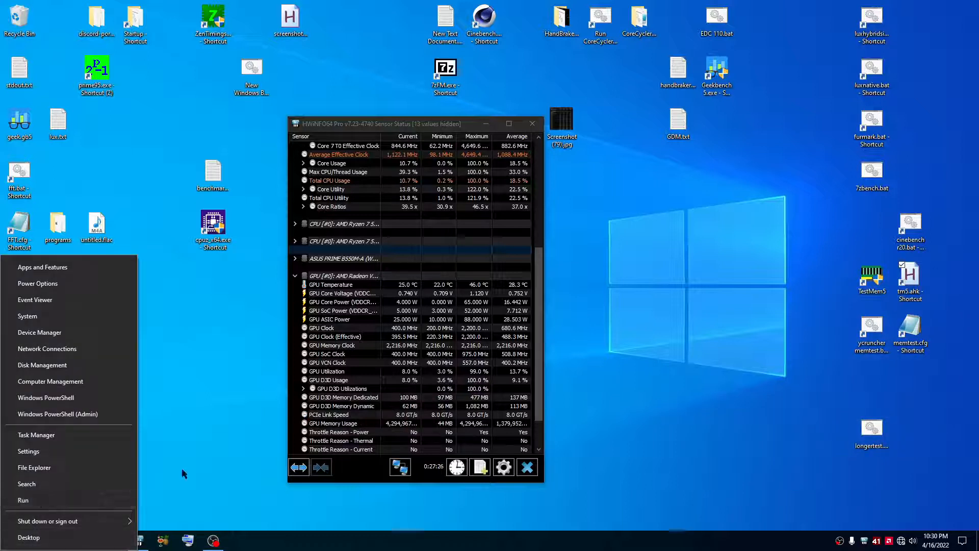
{"action": "left_click", "coordinate": [214, 487]}
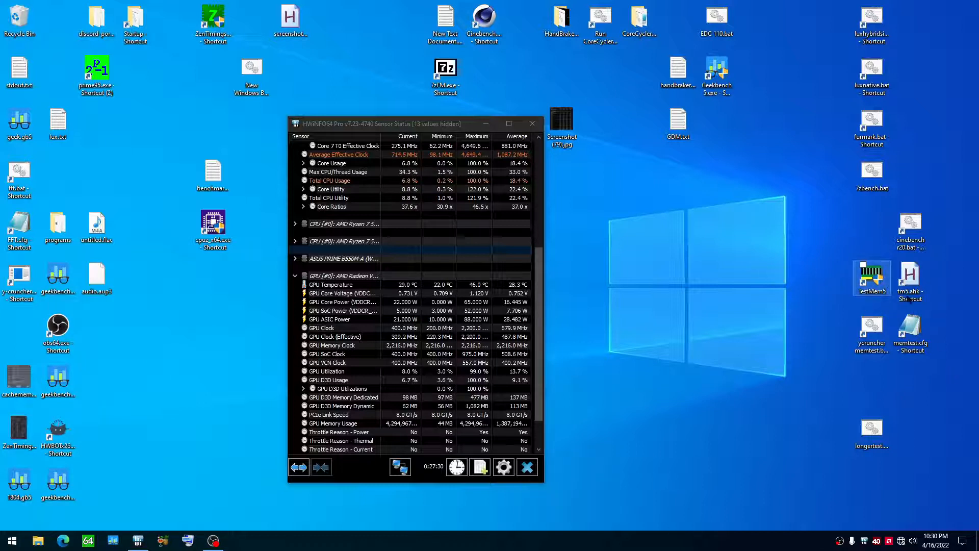
{"action": "right_click", "coordinate": [893, 301]}
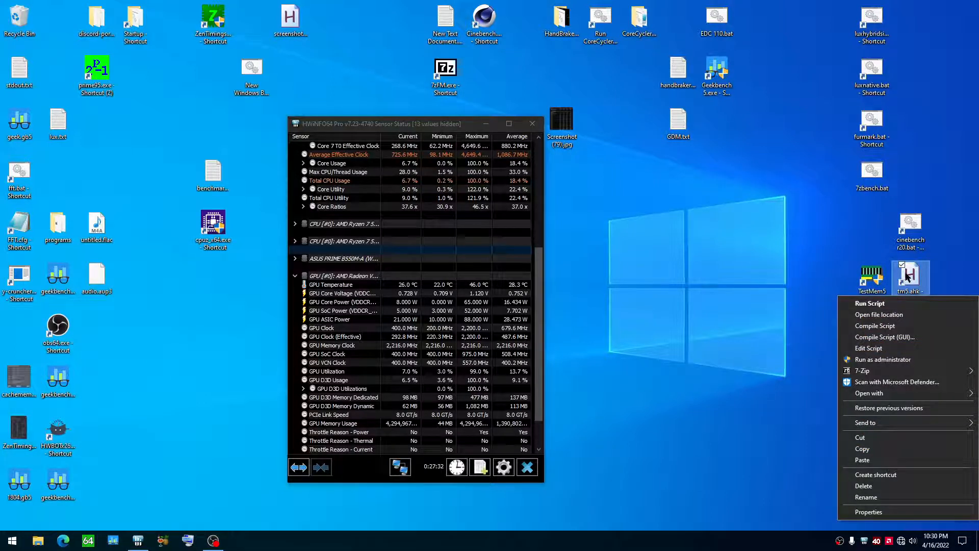
{"action": "left_click", "coordinate": [906, 276]}
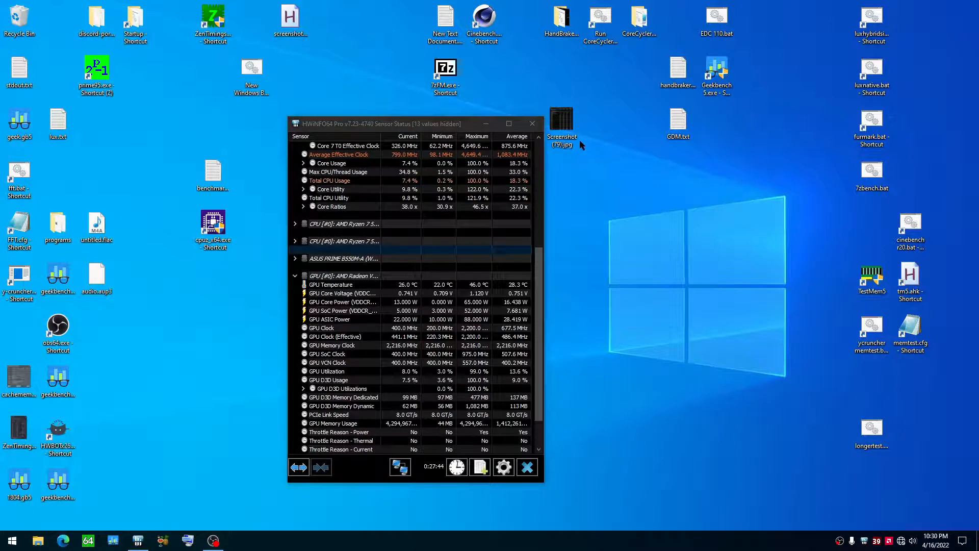
Step: Minimize the HWiNFO64 sensor status window
{"action": "left_click", "coordinate": [485, 123]}
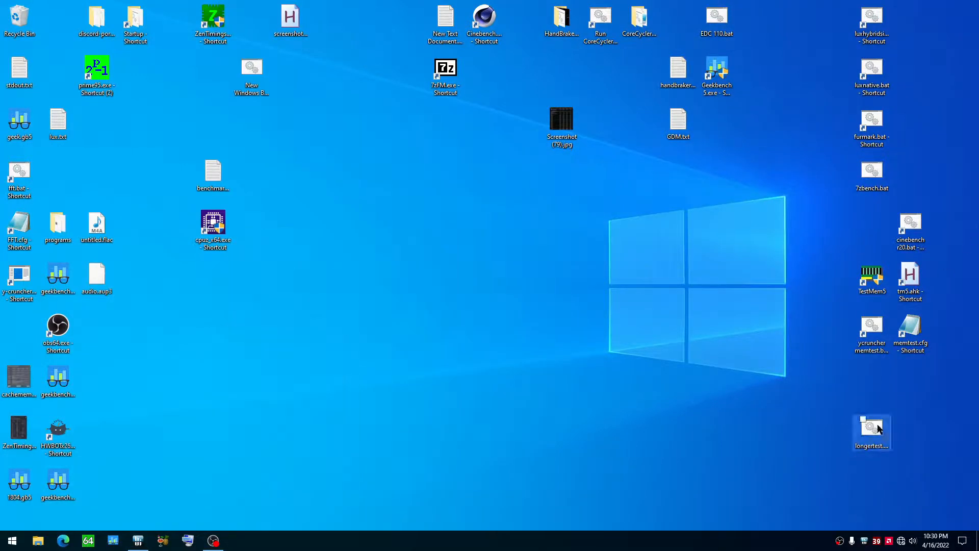